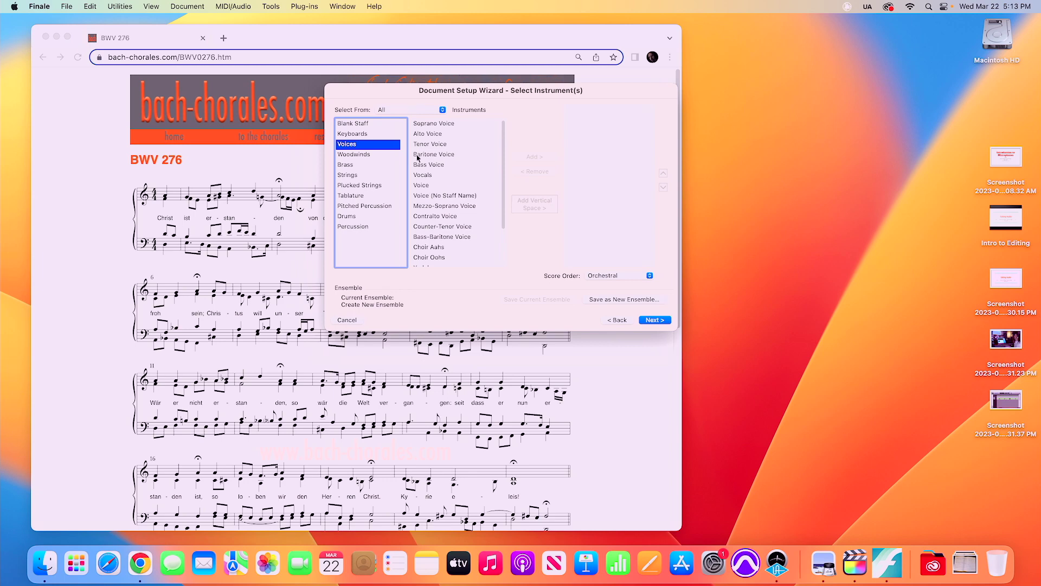
# Add two Voice (No Staff Name) staves to the score and set Score Order to Custom.
pyautogui.click(444, 197)
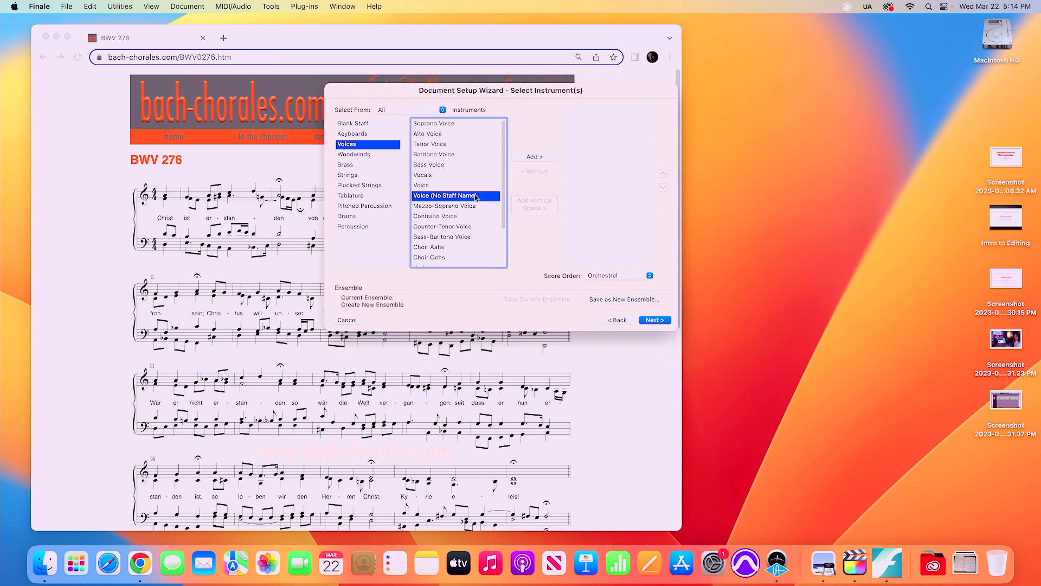
pyautogui.click(534, 157)
pyautogui.click(534, 157)
pyautogui.click(604, 277)
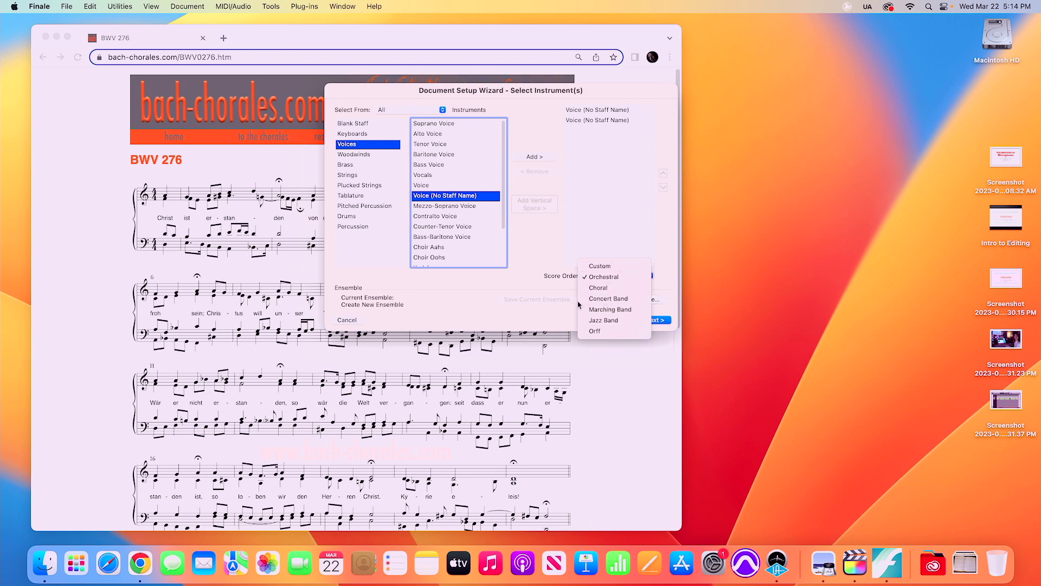
pyautogui.click(610, 267)
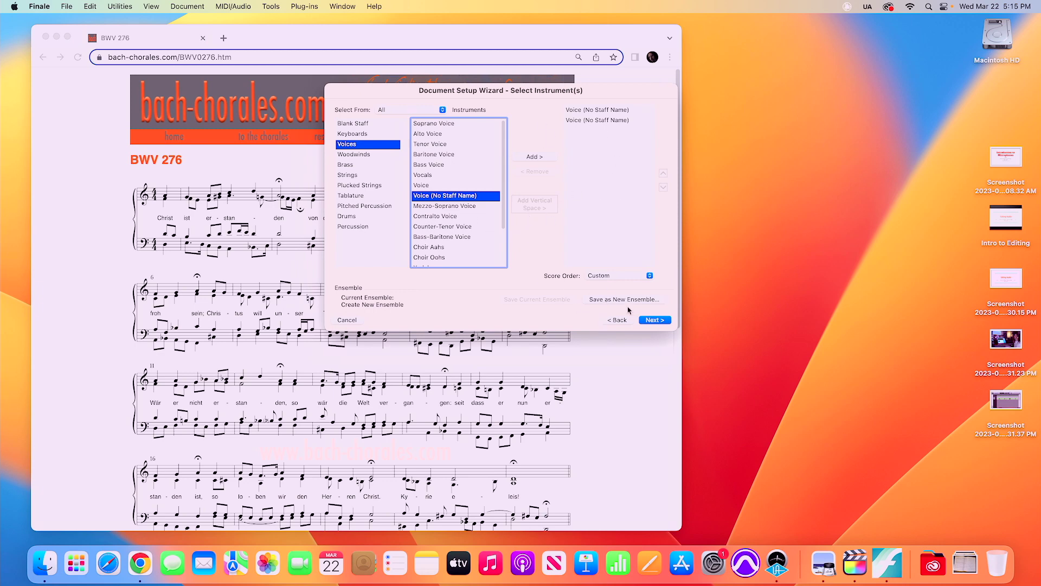
# Enter title 'Bach BWV276' and composer 'J.S. Bach', and delete the copyright symbol.
pyautogui.click(653, 320)
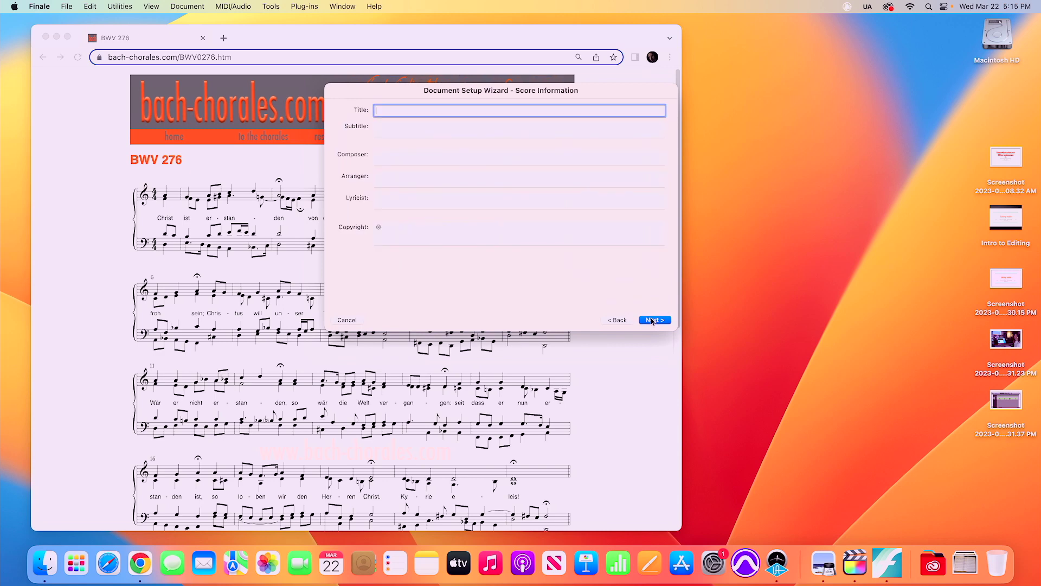
pyautogui.moveTo(395, 91); pyautogui.dragTo(631, 114)
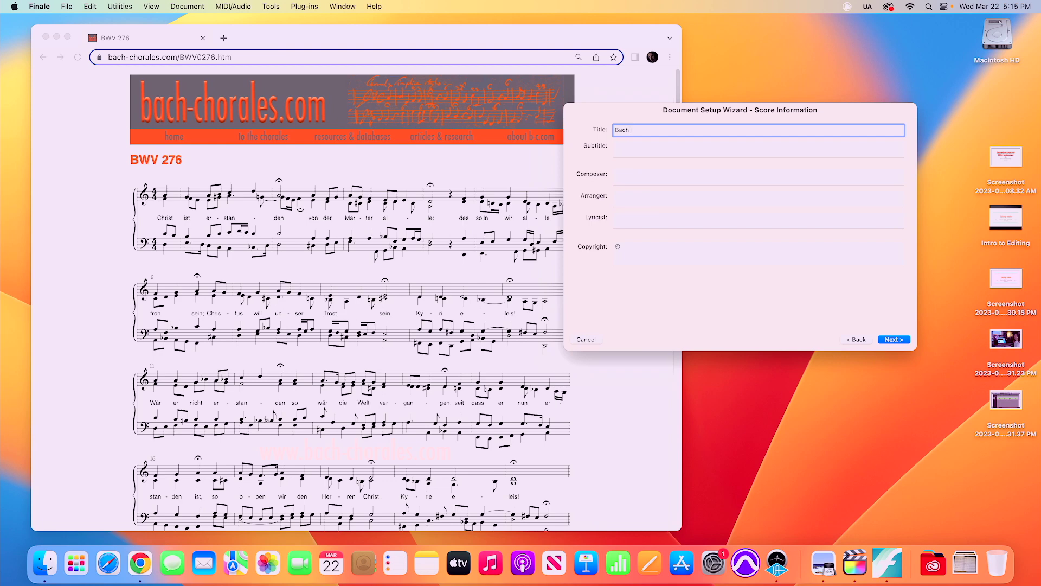
pyautogui.write('WV276')
pyautogui.click(639, 147)
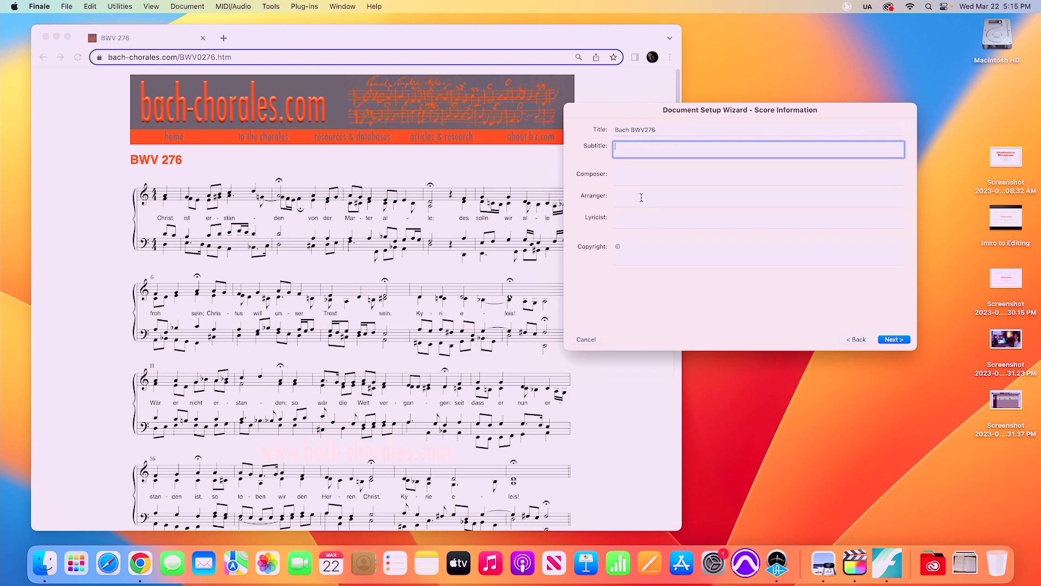
pyautogui.click(634, 182)
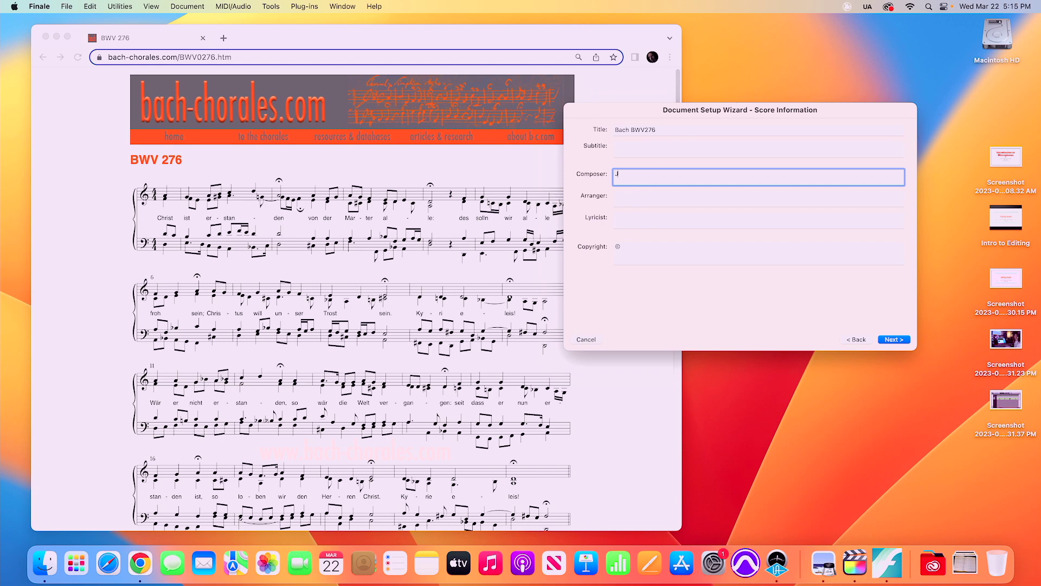
pyautogui.write('J.S. Bach')
pyautogui.click(638, 253)
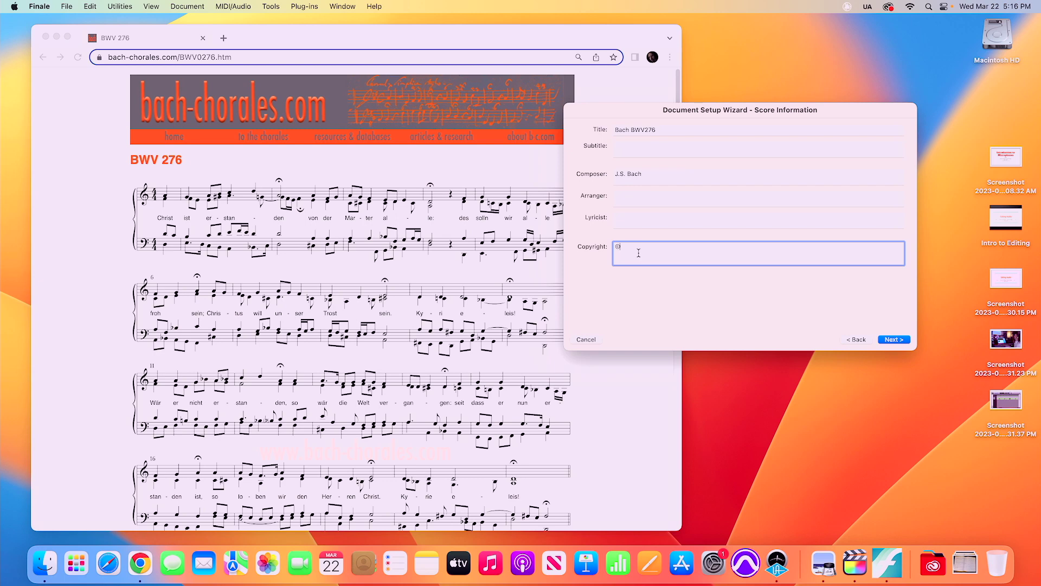
pyautogui.press('BackSpace')
pyautogui.click(903, 341)
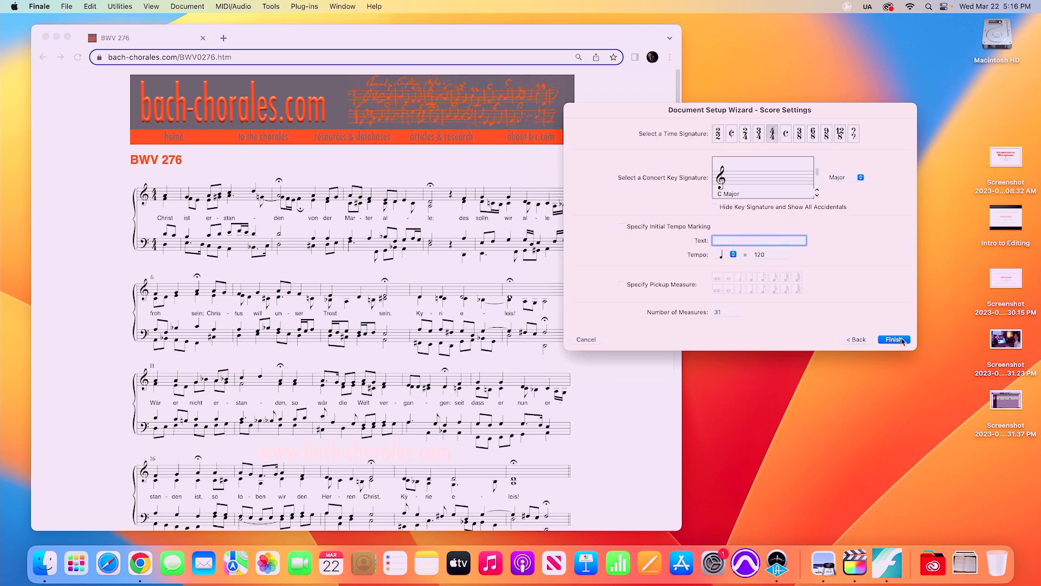
# Switch the key mode to Minor so the concert key reads A minor.
pyautogui.moveTo(640, 111); pyautogui.dragTo(588, 69)
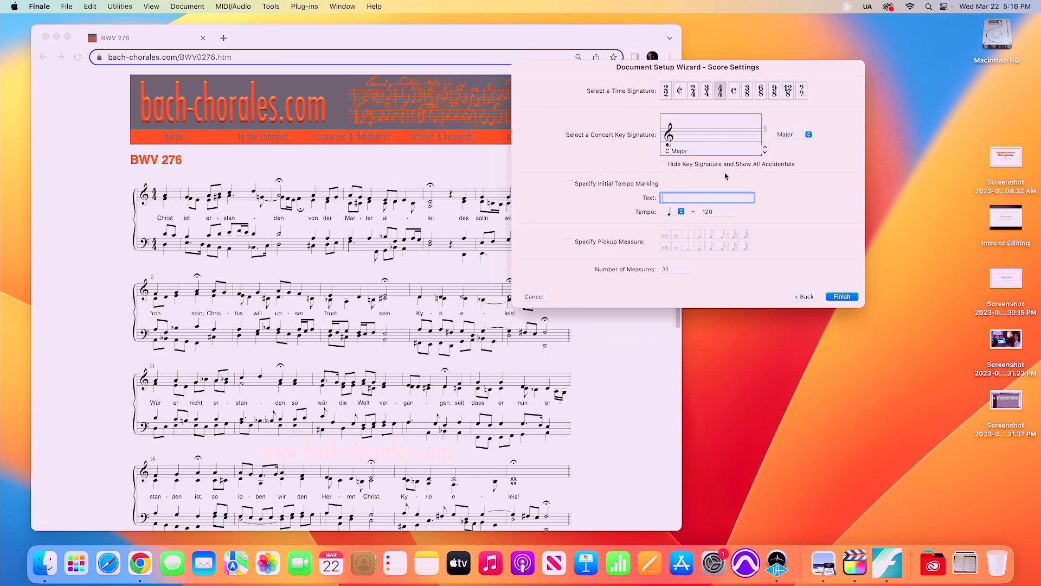
pyautogui.click(787, 135)
pyautogui.click(785, 145)
pyautogui.click(765, 147)
pyautogui.click(766, 154)
pyautogui.click(766, 154)
pyautogui.click(764, 150)
# Add an initial tempo marking '(placeholder)', enable a pickup measure, and set 29 measures.
pyautogui.click(569, 184)
pyautogui.write('(placeholder)')
pyautogui.click(570, 242)
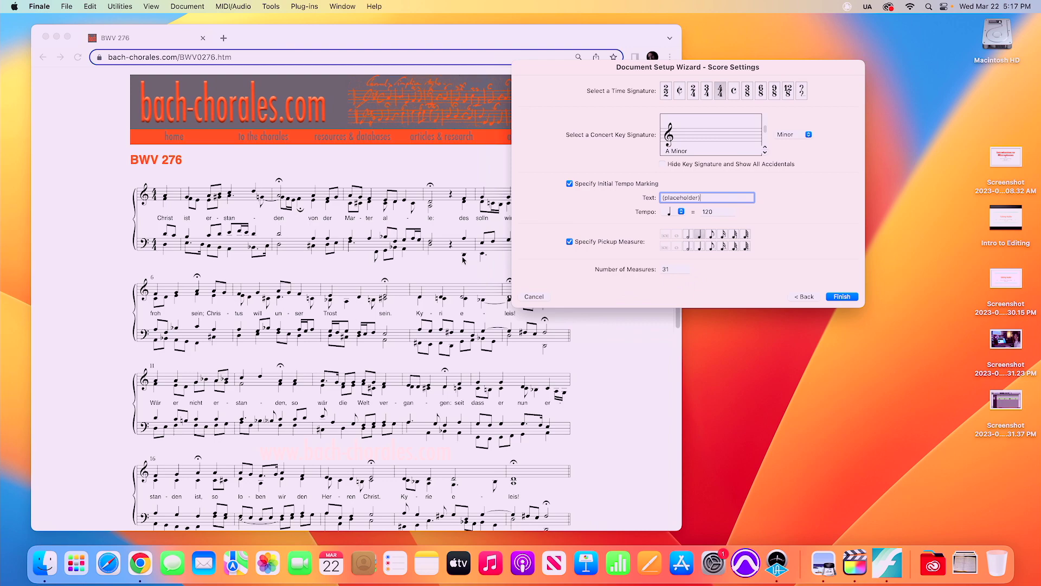
pyautogui.scroll(-10, 380, 368)
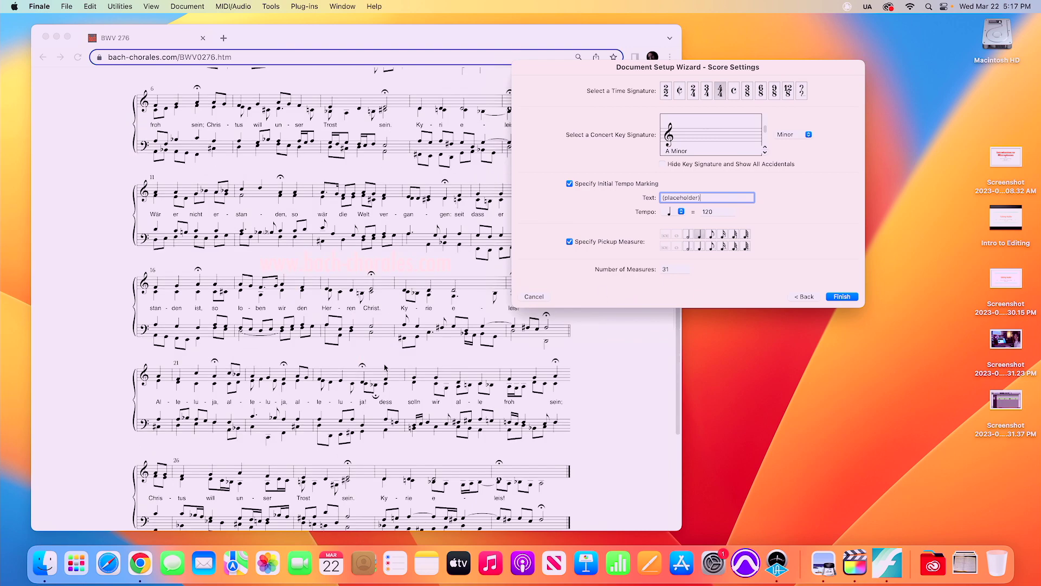
pyautogui.scroll(10, 385, 367)
pyautogui.scroll(-10, 386, 368)
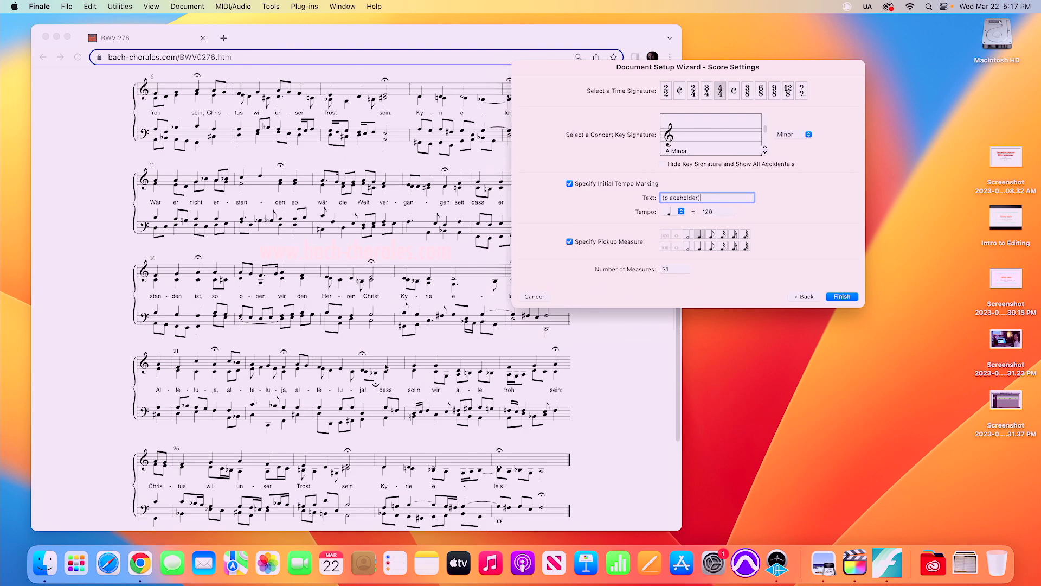
pyautogui.scroll(2, 386, 367)
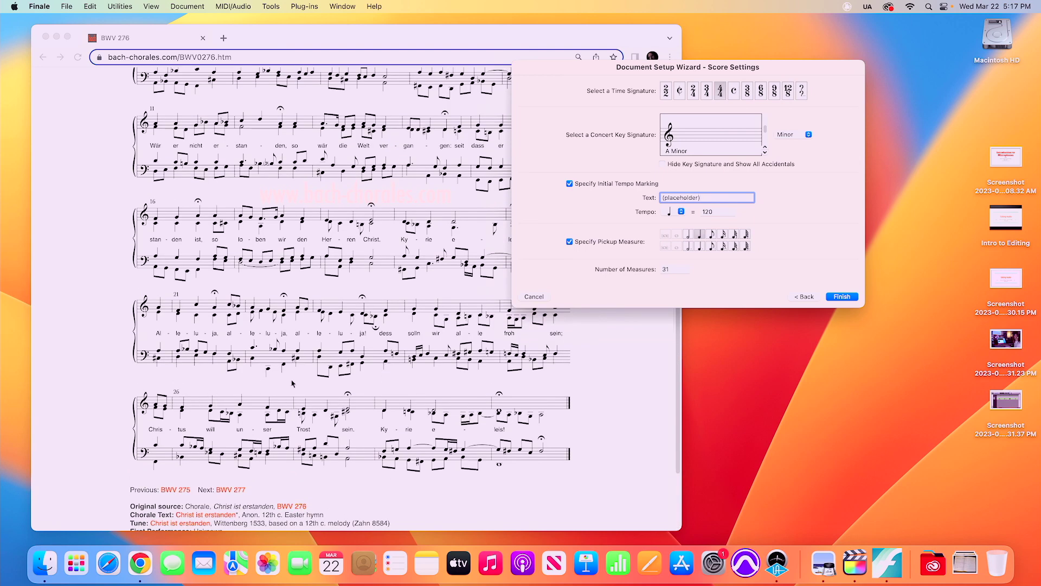
pyautogui.press('Tab')
pyautogui.press('Tab')
pyautogui.write('2')
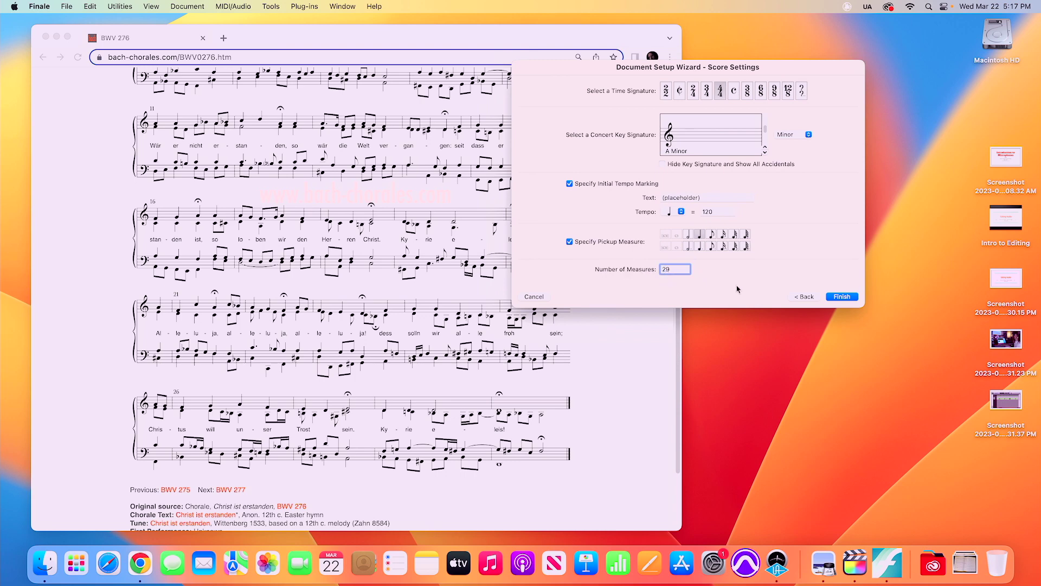
# Generate the score and place Playback Controls and the score window right of the browser.
pyautogui.click(844, 296)
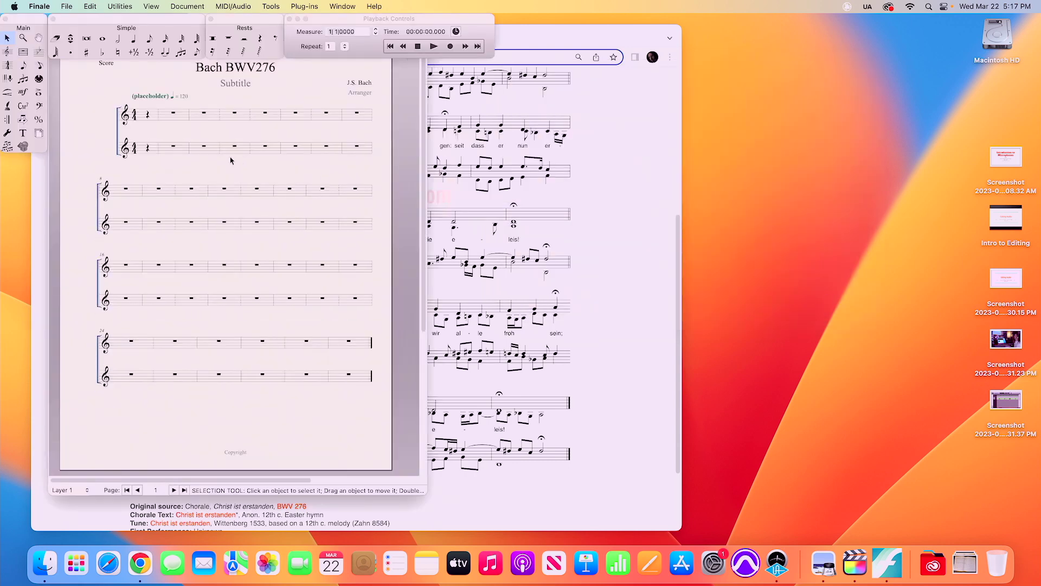
pyautogui.moveTo(371, 23); pyautogui.dragTo(602, 21)
pyautogui.moveTo(358, 25); pyautogui.dragTo(614, 77)
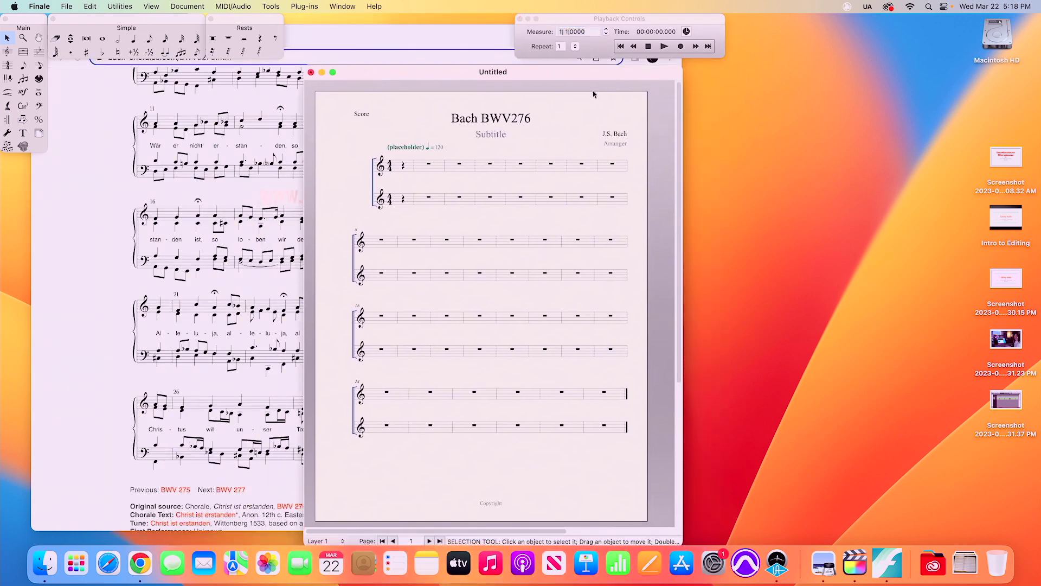
pyautogui.moveTo(388, 75); pyautogui.dragTo(341, 75)
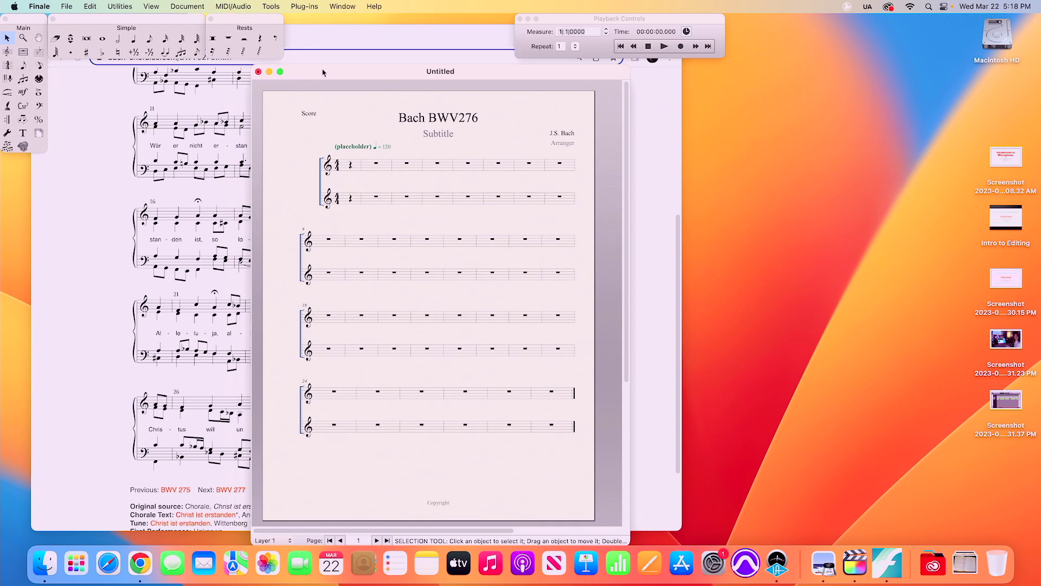
pyautogui.moveTo(327, 75)
pyautogui.mouseDown()
pyautogui.moveTo(359, 74)
pyautogui.moveTo(328, 73)
pyautogui.mouseUp()
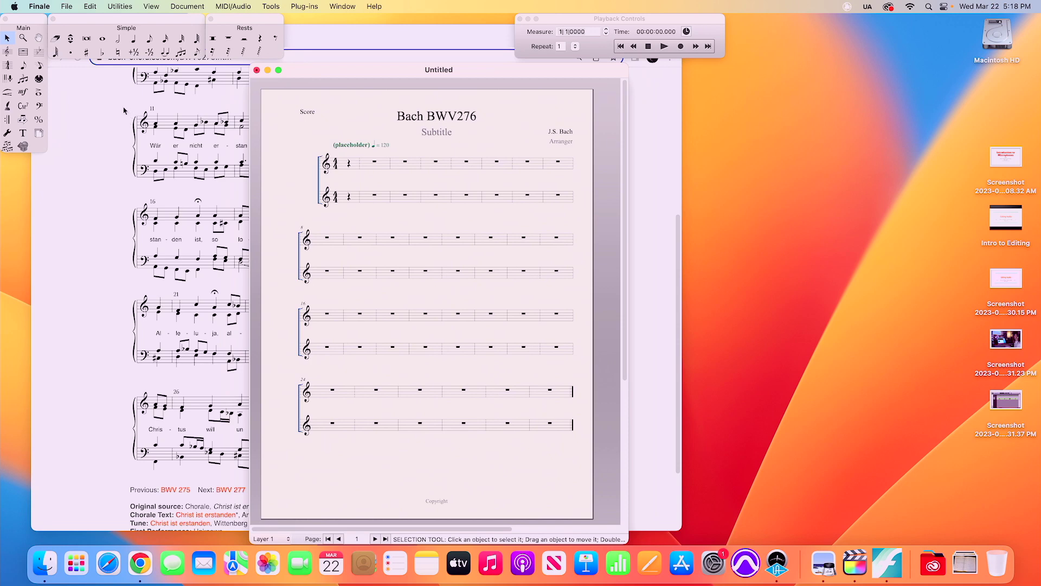
pyautogui.click(25, 23)
# Position the score window beside the chorale web page.
pyautogui.click(327, 75)
pyautogui.moveTo(327, 75); pyautogui.dragTo(588, 83)
pyautogui.scroll(5, 245, 210)
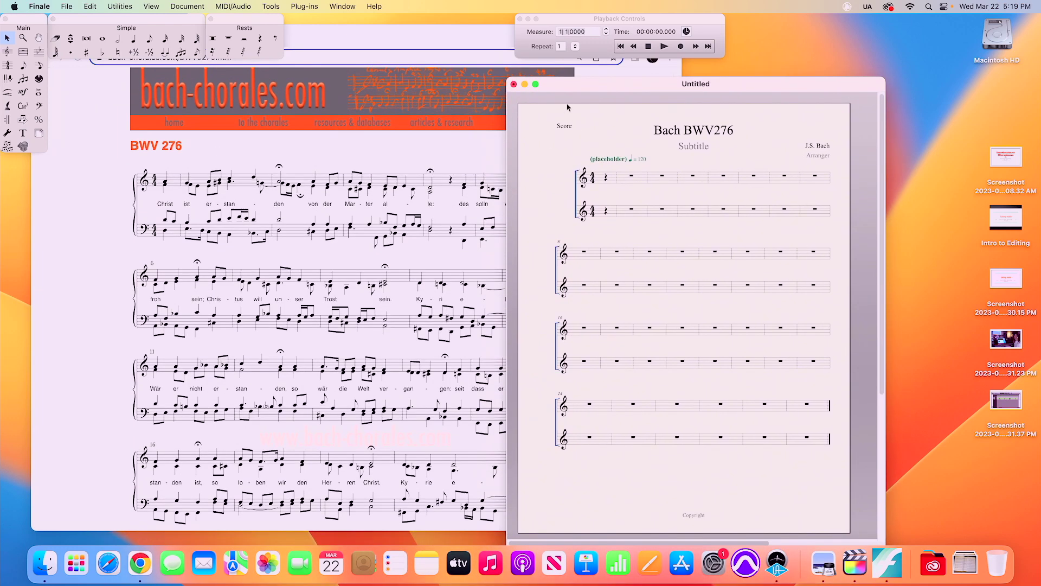
pyautogui.moveTo(567, 87); pyautogui.dragTo(466, 75)
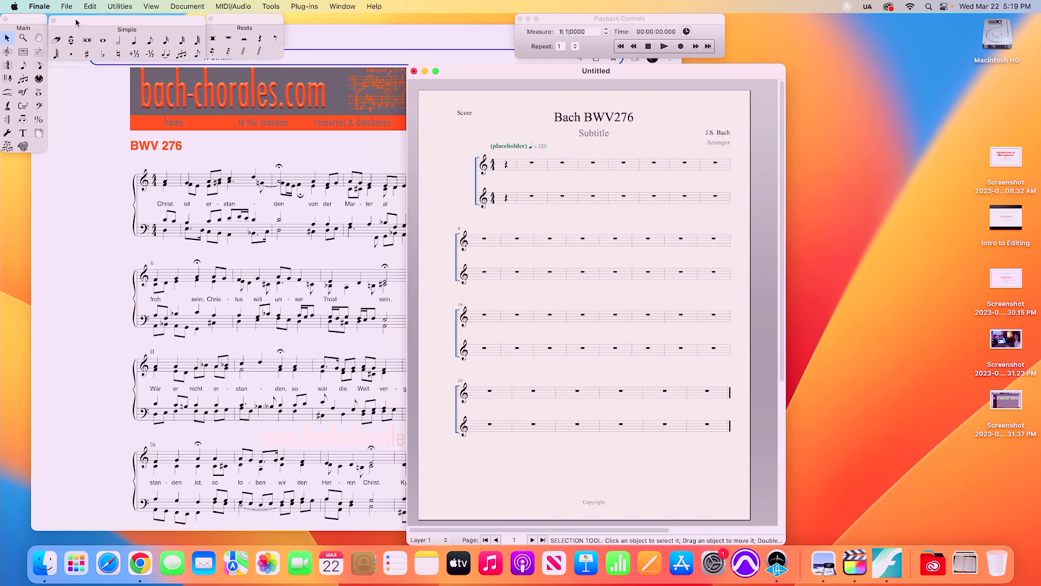
# With Simple Entry, place a quarter note at the start of the top staff.
pyautogui.click(24, 68)
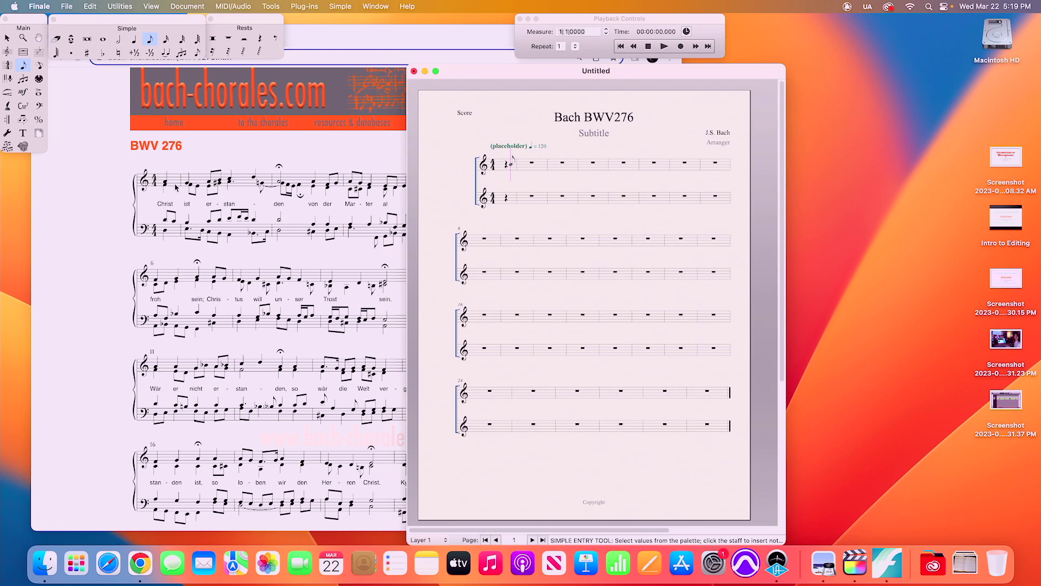
pyautogui.click(133, 39)
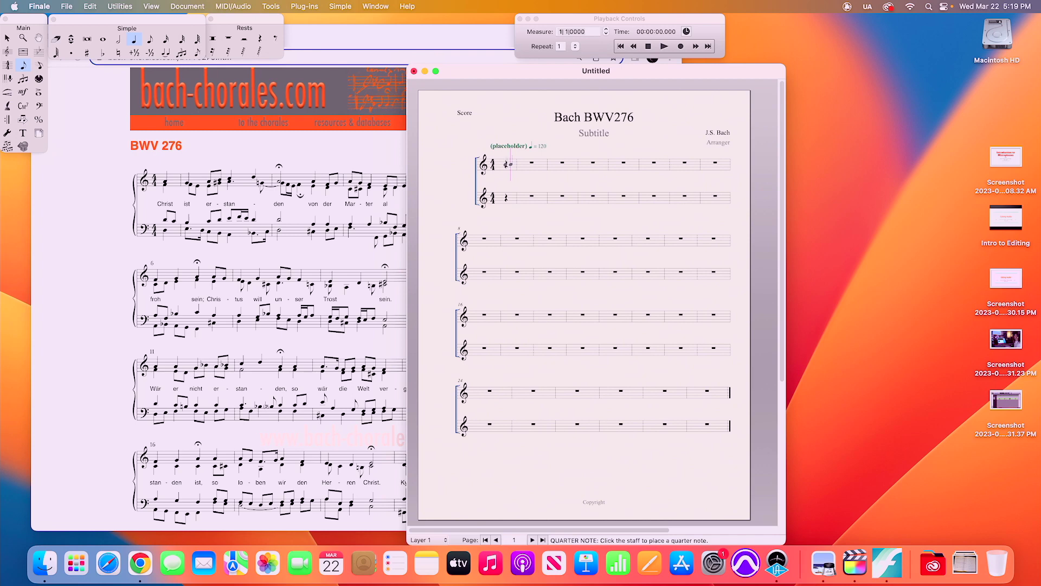
pyautogui.click(509, 164)
# In Layer 2, place a quarter note on the top staff's first beat.
pyautogui.click(441, 540)
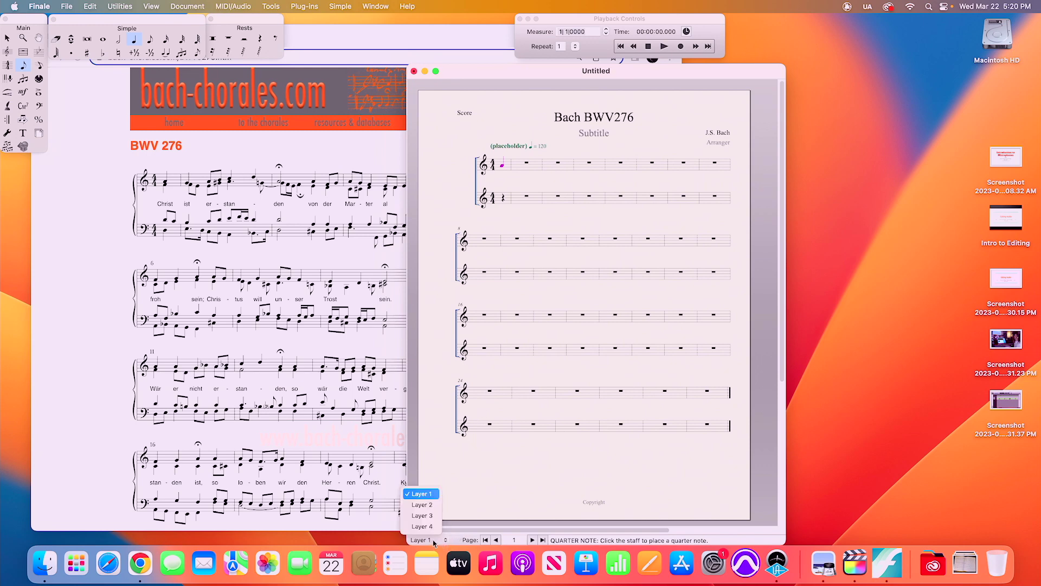
pyautogui.click(422, 505)
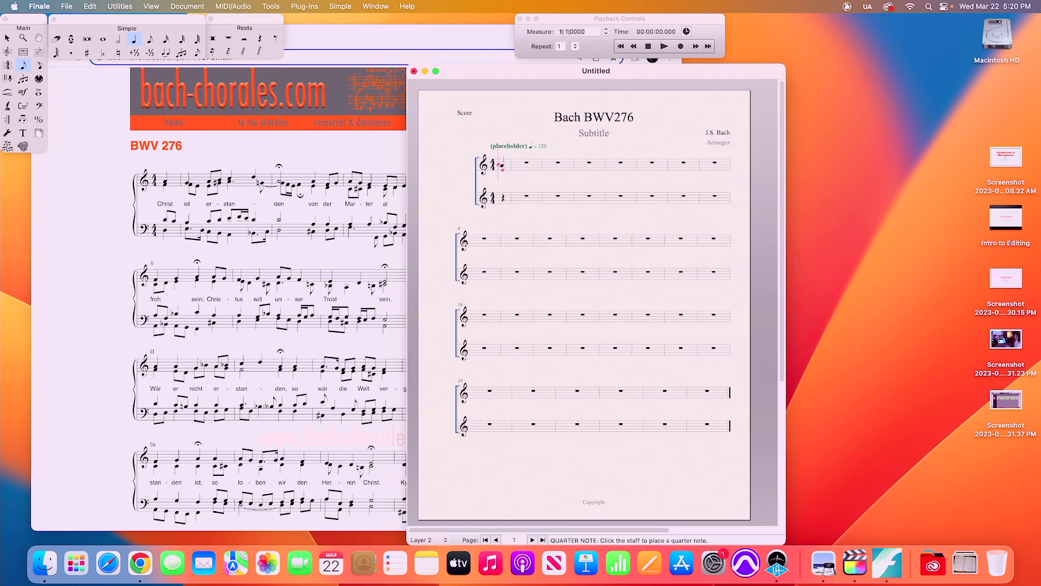
pyautogui.click(499, 166)
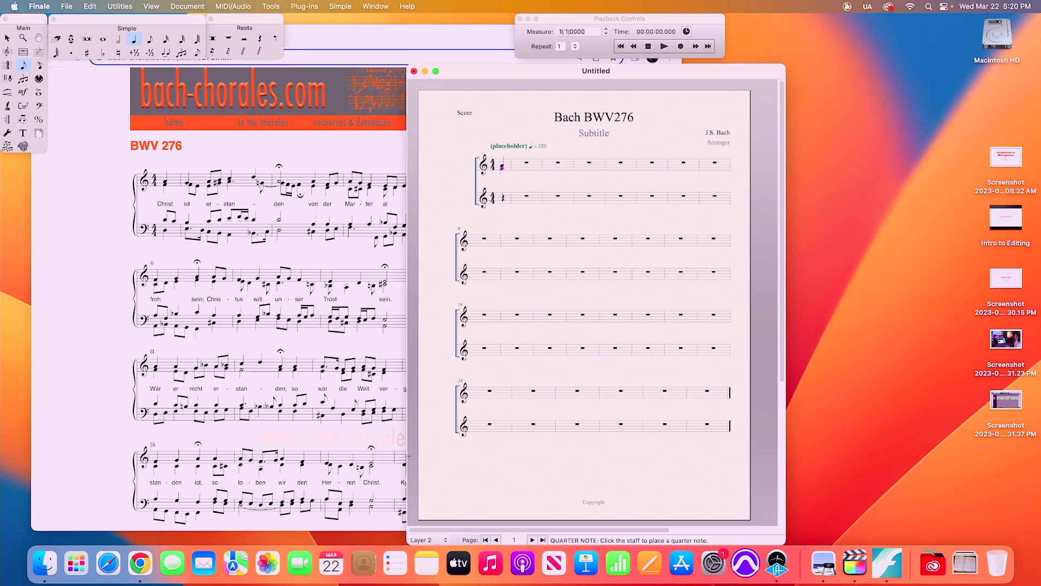
pyautogui.click(428, 539)
# Back in Layer 1, fill measure 1 with a quarter, three beamed eighths and a quarter.
pyautogui.click(422, 494)
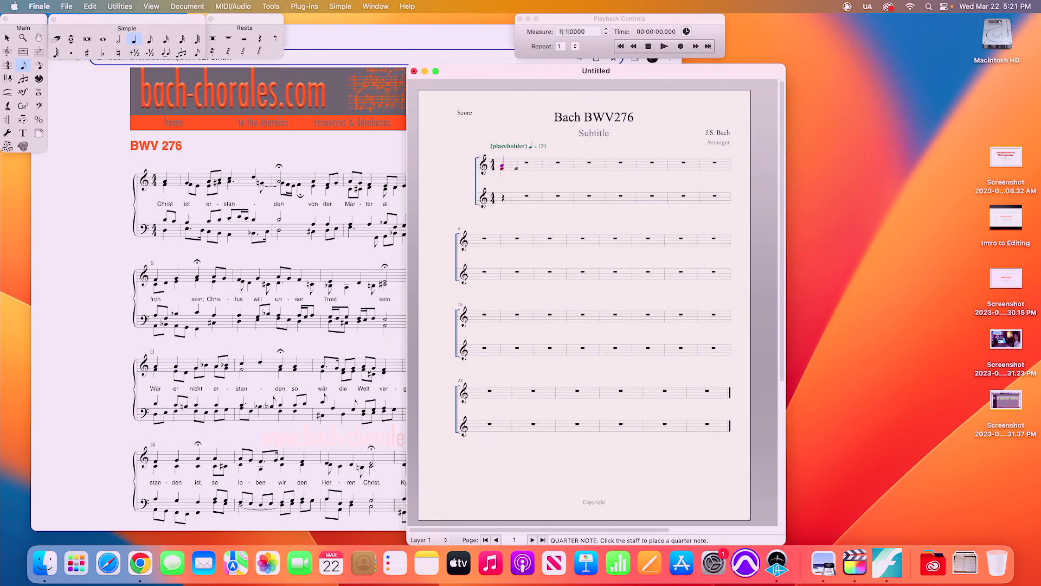
pyautogui.click(516, 167)
pyautogui.click(150, 39)
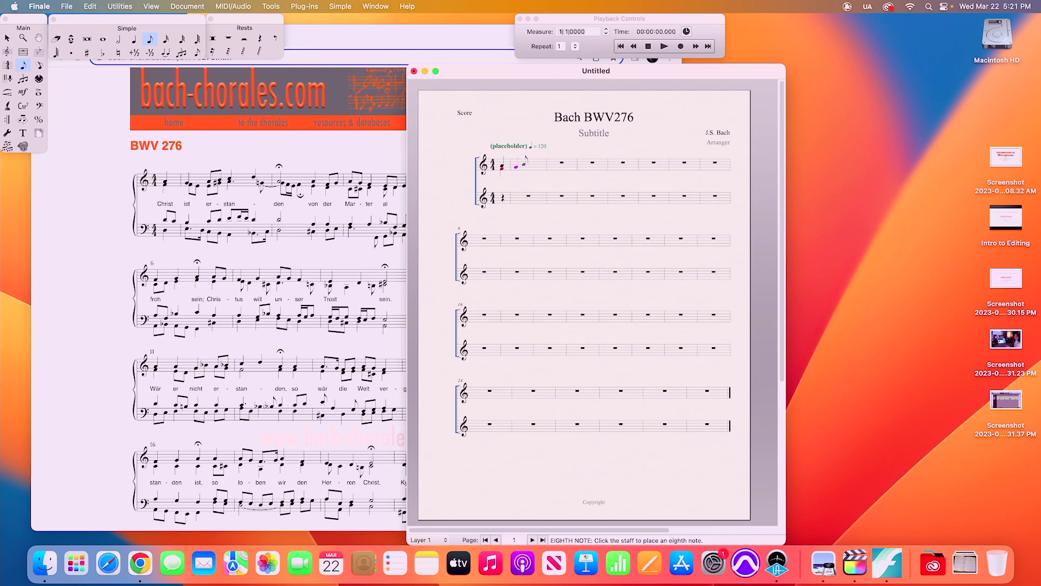
pyautogui.click(527, 165)
pyautogui.click(532, 164)
pyautogui.click(534, 163)
pyautogui.click(133, 38)
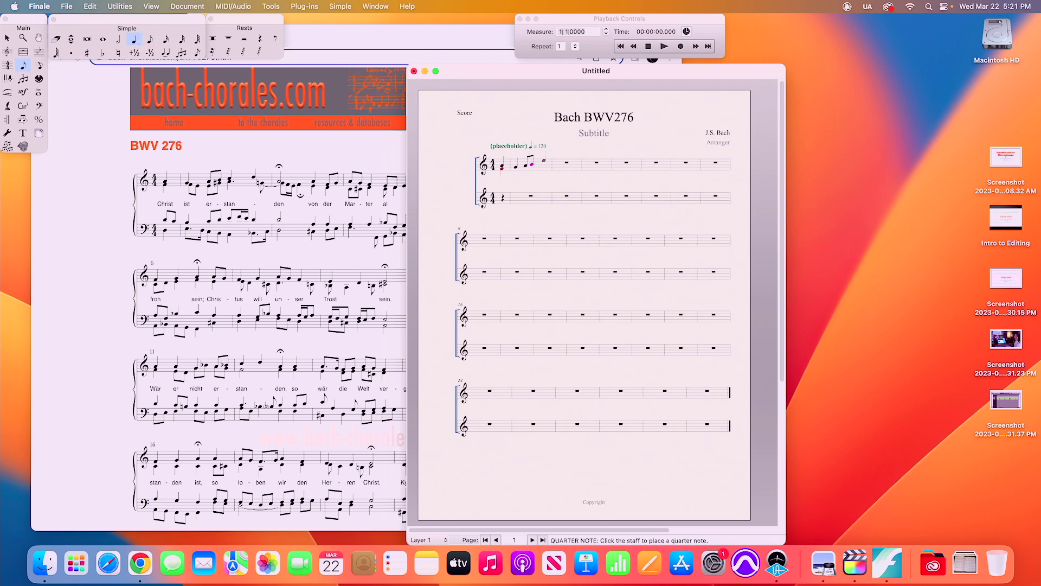
pyautogui.click(540, 162)
# Enter a half note, a quarter note and two eighth notes in measure 2.
pyautogui.click(118, 39)
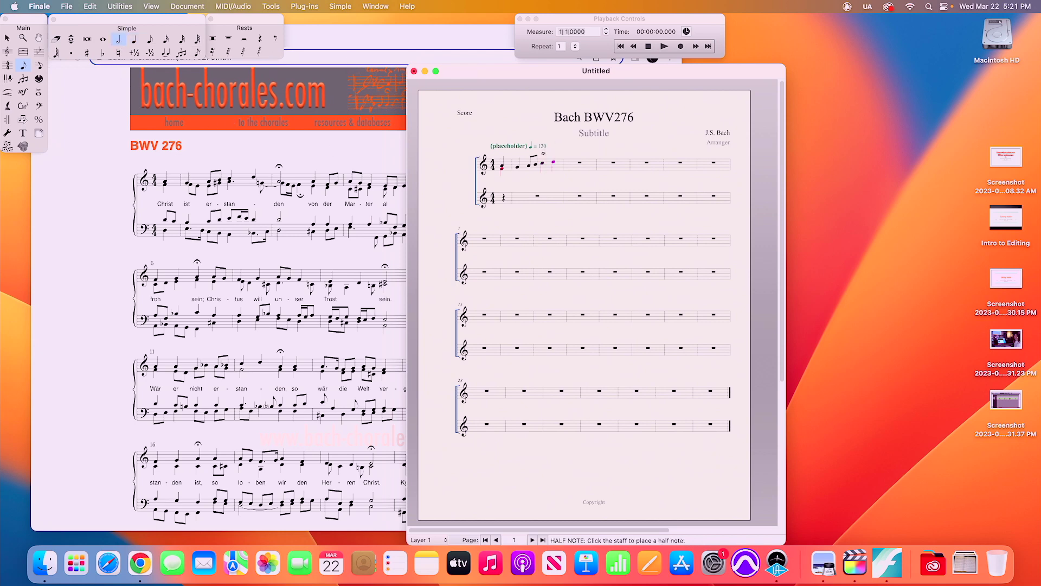
pyautogui.click(570, 165)
pyautogui.click(134, 39)
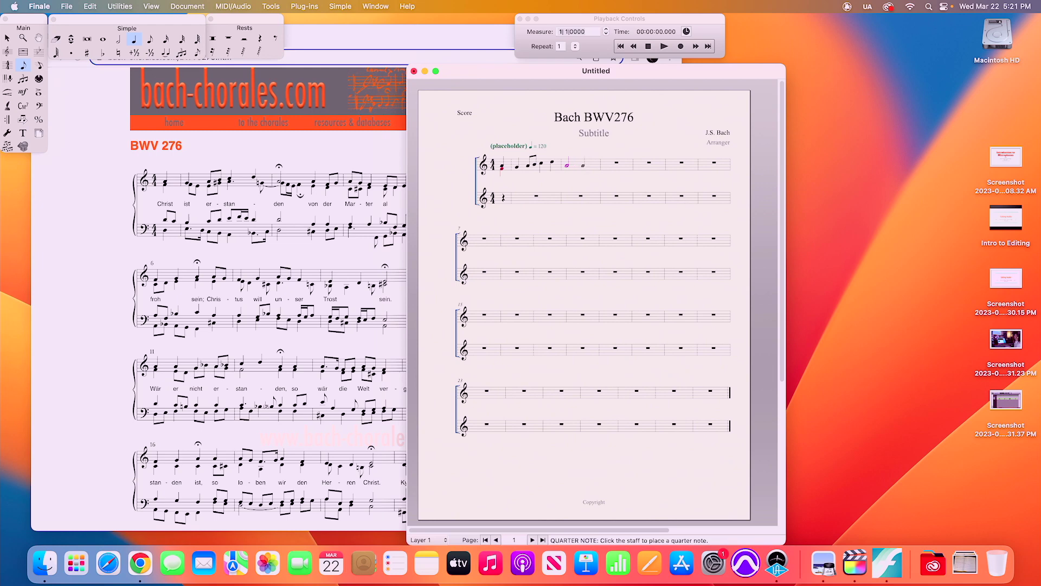
pyautogui.click(583, 165)
pyautogui.press('4')
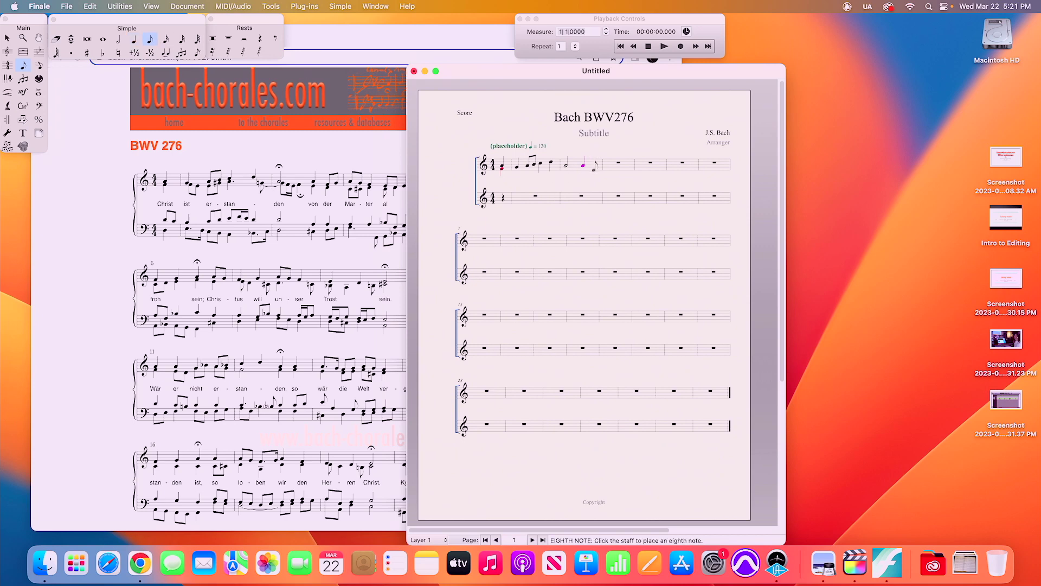
pyautogui.click(593, 170)
pyautogui.click(600, 165)
# Erase the extra eighth in measure 2, re-enter two eighths, and select Layer 2.
pyautogui.click(57, 39)
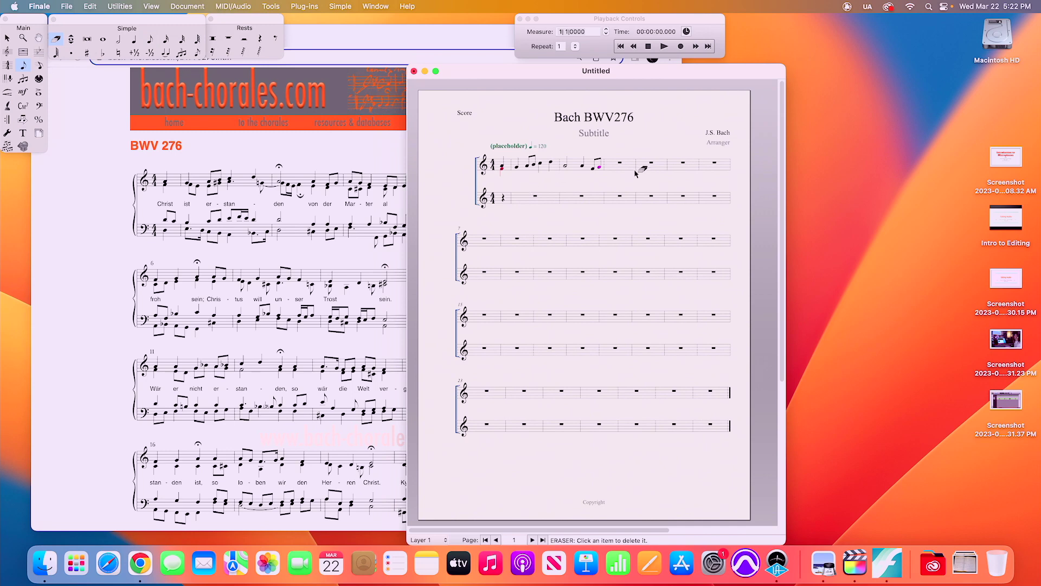
pyautogui.click(597, 168)
pyautogui.click(150, 39)
pyautogui.click(608, 165)
pyautogui.click(600, 164)
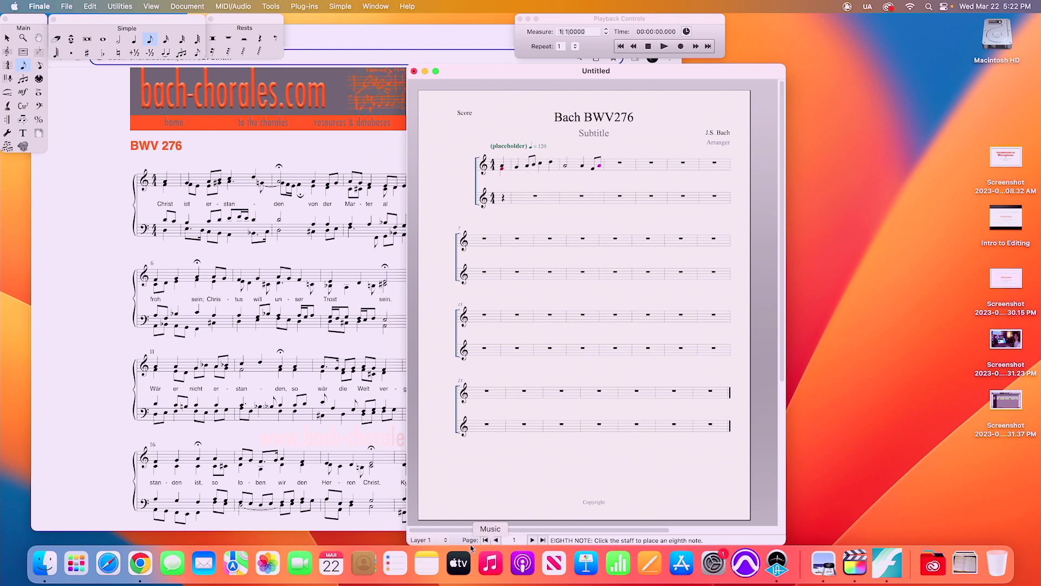
pyautogui.click(421, 540)
pyautogui.click(424, 510)
# Enter five second-voice eighth notes in measure 1 of the top staff.
pyautogui.click(520, 168)
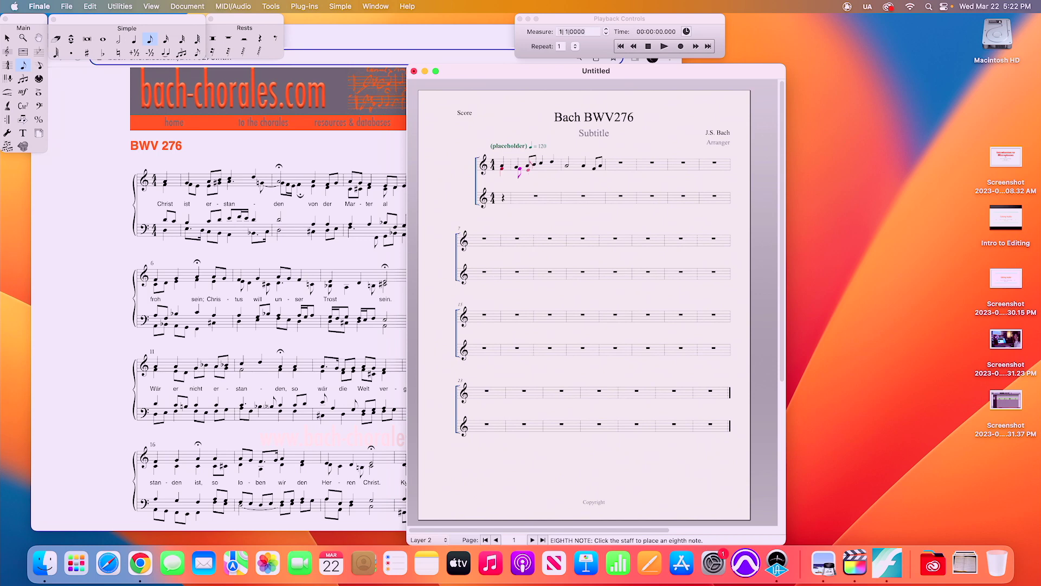
pyautogui.press('e')
pyautogui.press('g')
pyautogui.press('e')
pyautogui.press('f')
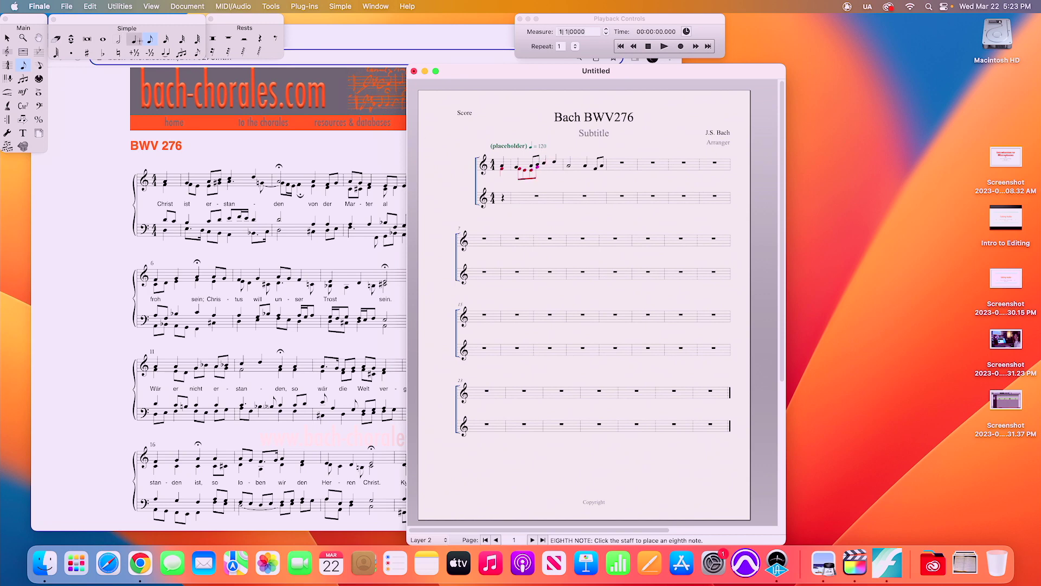
# Make one of the measure 1 notes dotted.
pyautogui.click(130, 41)
pyautogui.click(72, 53)
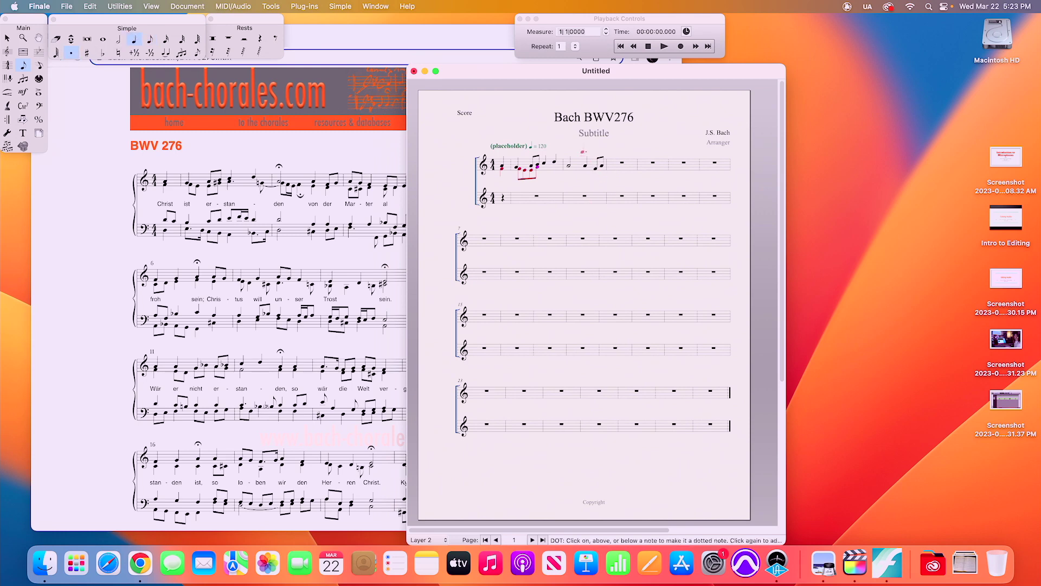
pyautogui.click(546, 164)
pyautogui.click(134, 39)
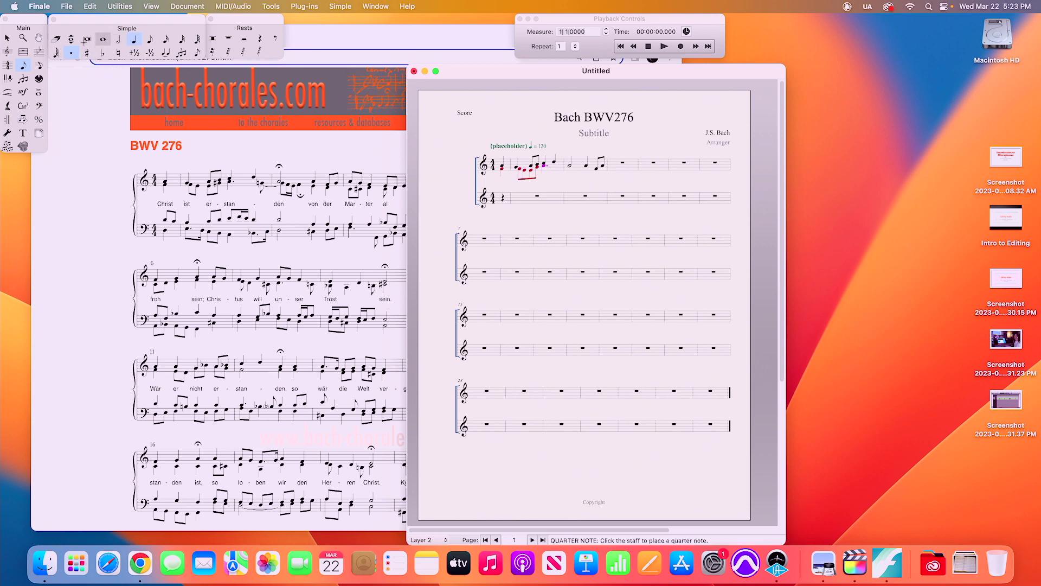
pyautogui.click(71, 52)
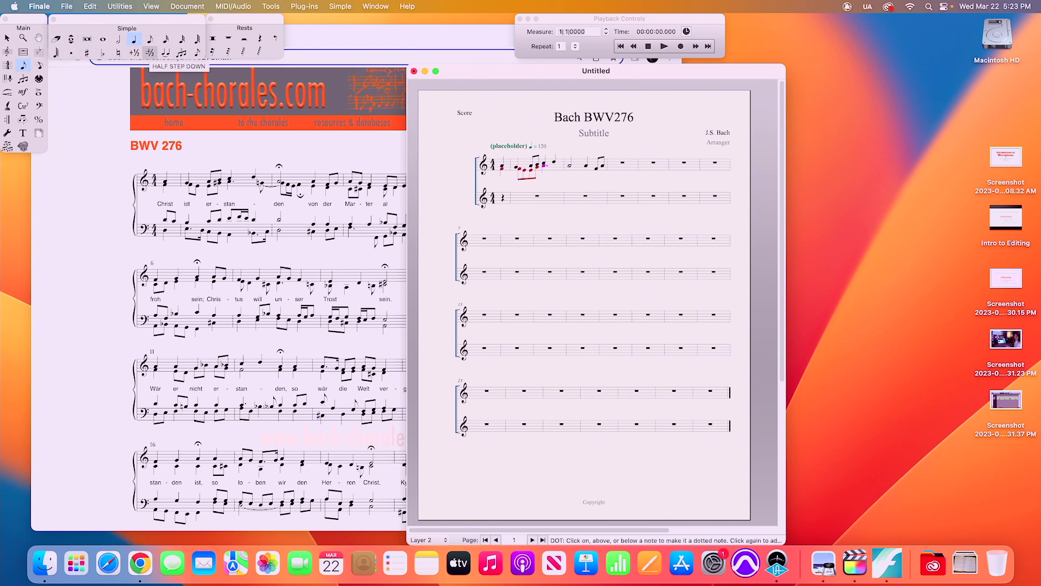
pyautogui.click(150, 39)
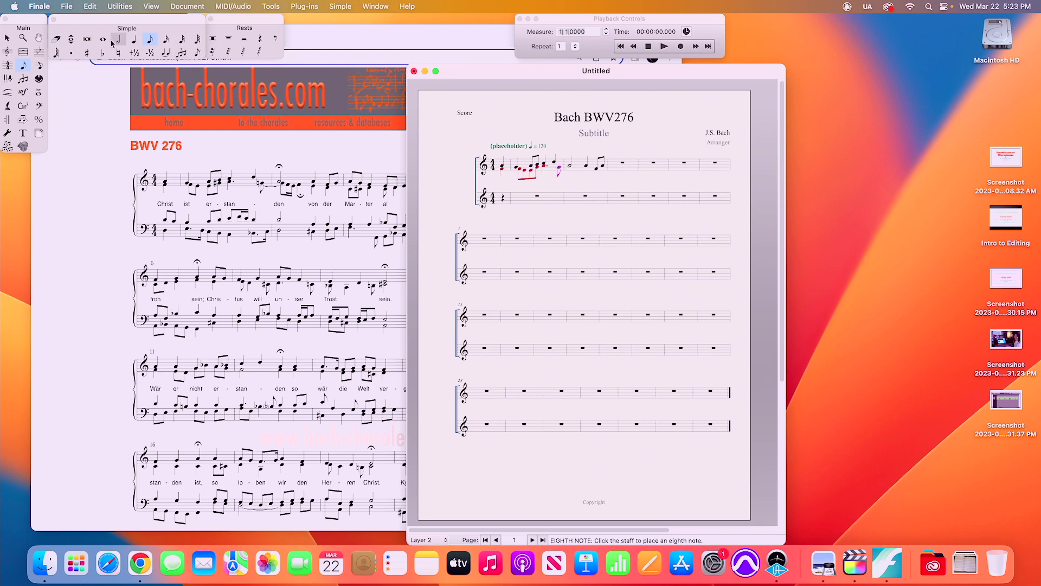
# Add sharps to an eighth note in measure 1 and a note in measure 2.
pyautogui.click(88, 54)
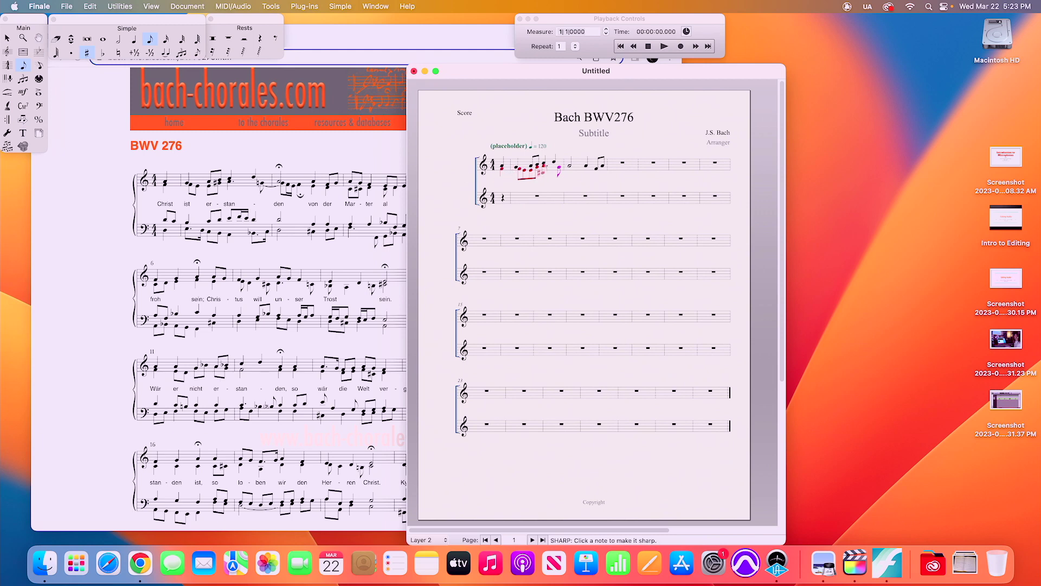
pyautogui.click(541, 164)
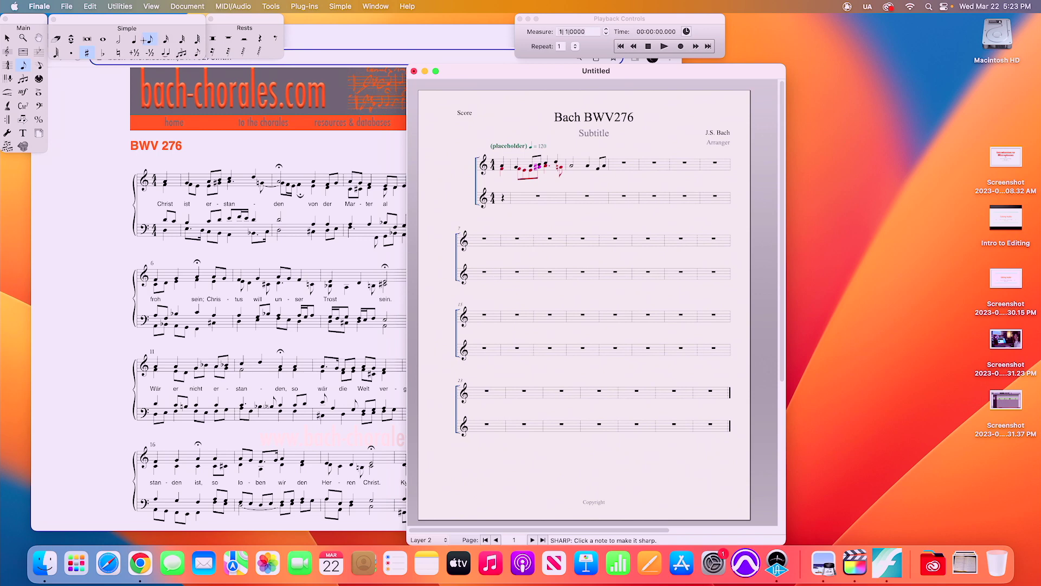
pyautogui.click(150, 39)
pyautogui.click(572, 170)
pyautogui.click(166, 53)
# Tie the eighth note to the following half note and erase two stray rests in measure 2.
pyautogui.click(559, 165)
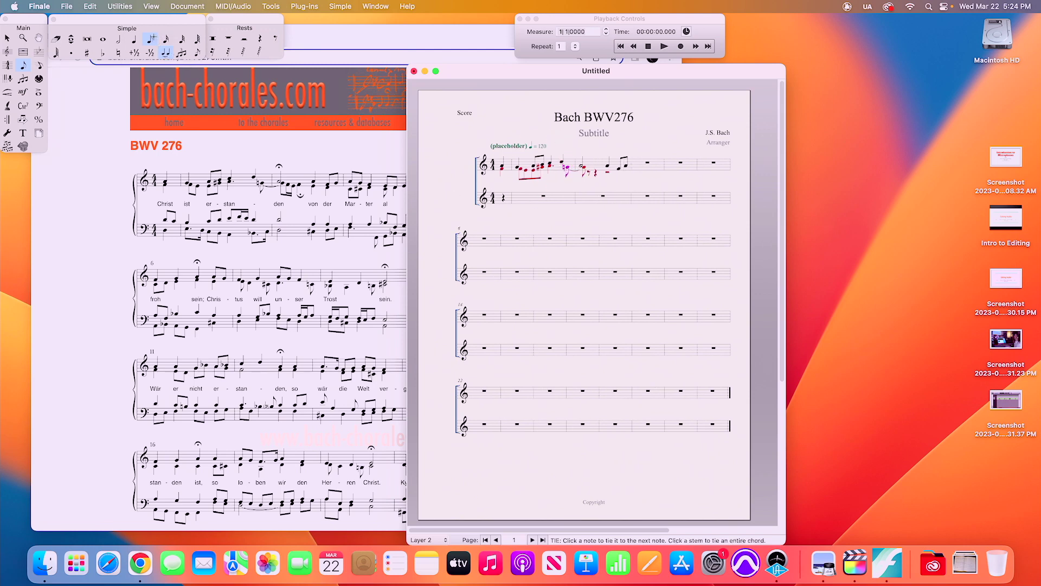
pyautogui.click(151, 38)
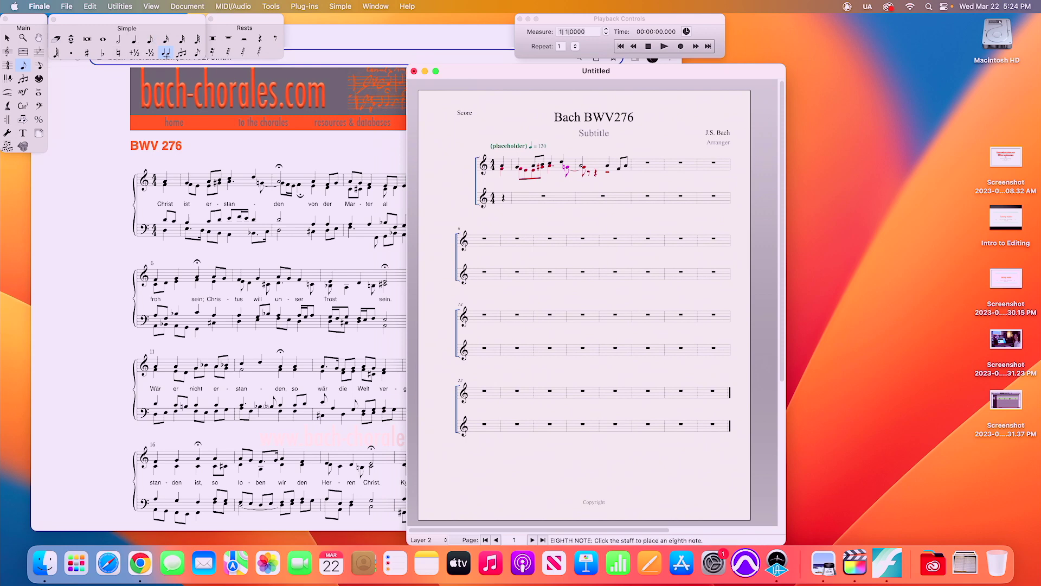
pyautogui.click(56, 39)
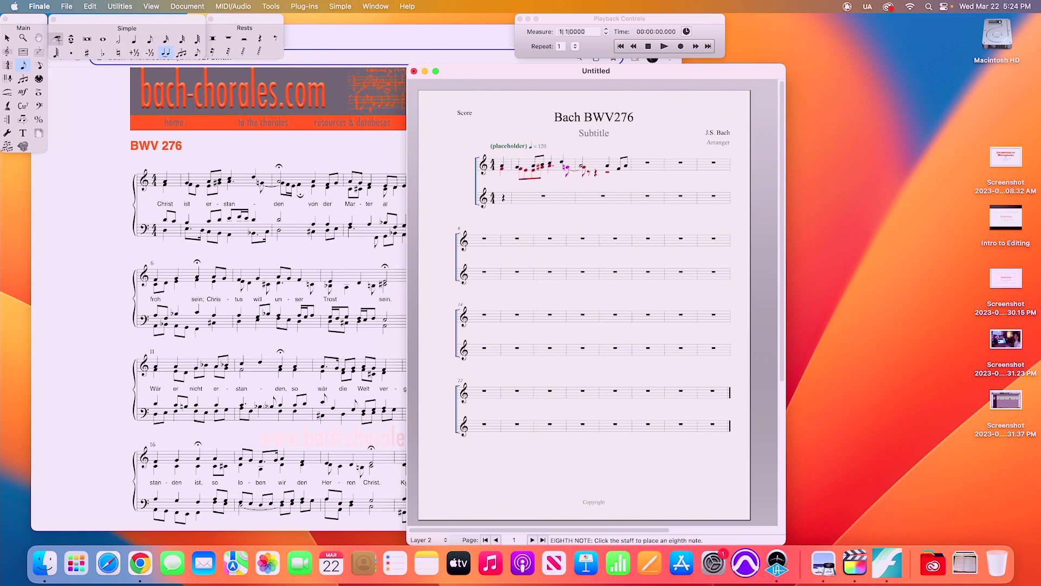
pyautogui.click(592, 174)
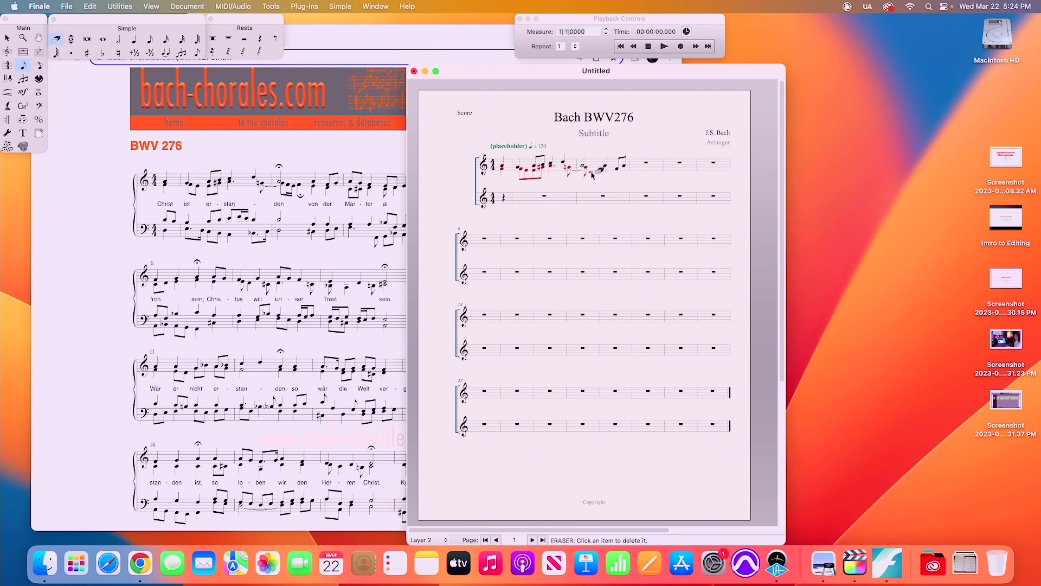
pyautogui.click(590, 175)
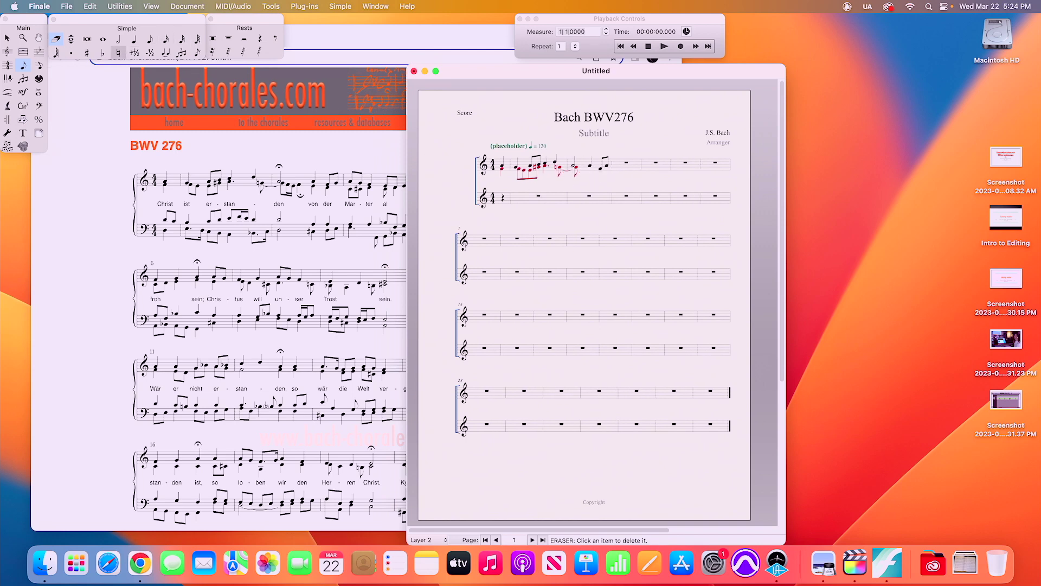
# Tie another pair of notes together in measure 1.
pyautogui.click(151, 38)
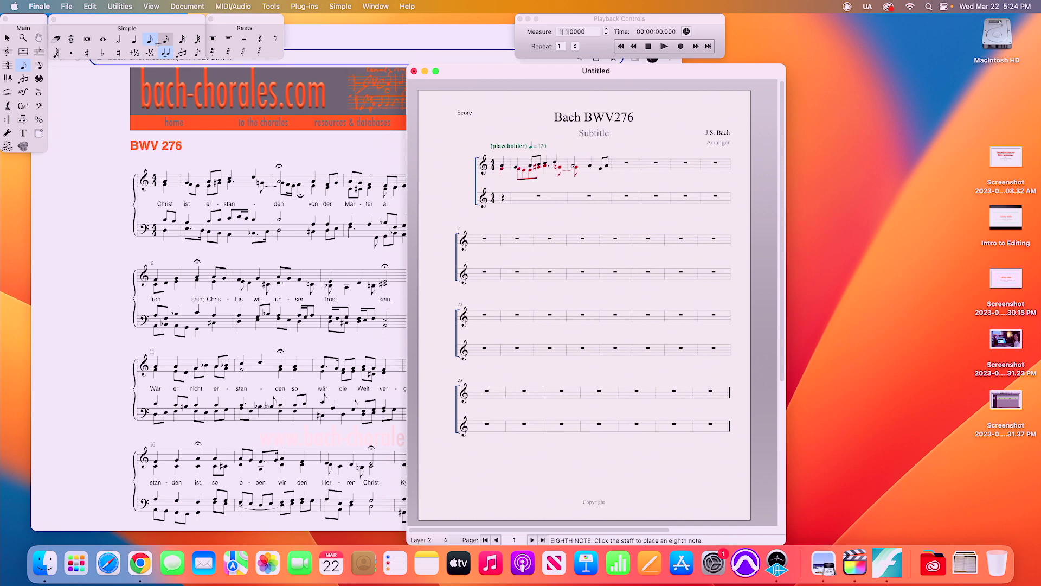
pyautogui.click(166, 38)
pyautogui.click(165, 53)
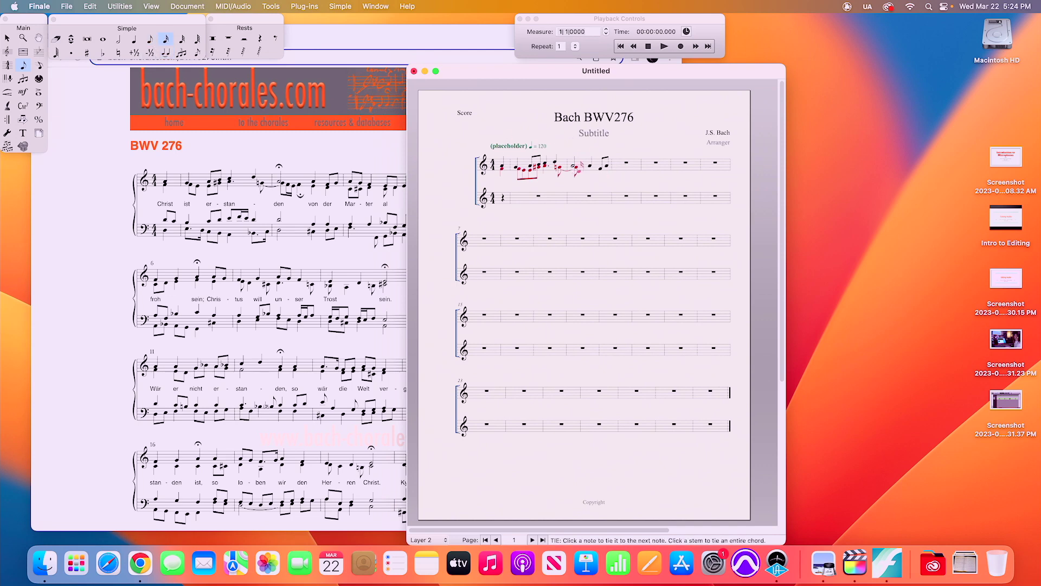
pyautogui.click(583, 165)
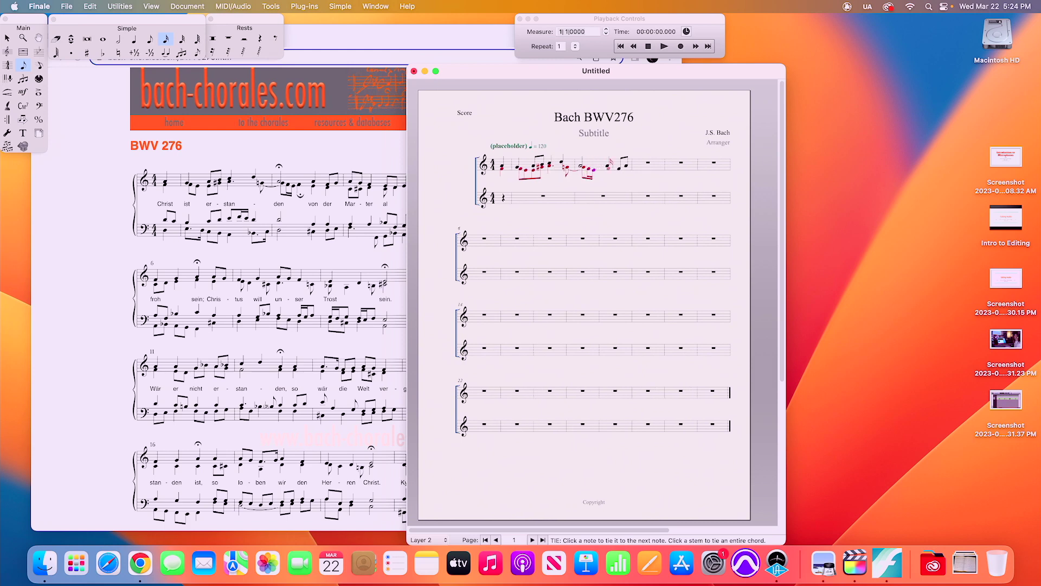
pyautogui.hotkey('alt', '6')
pyautogui.hotkey('alt', '5')
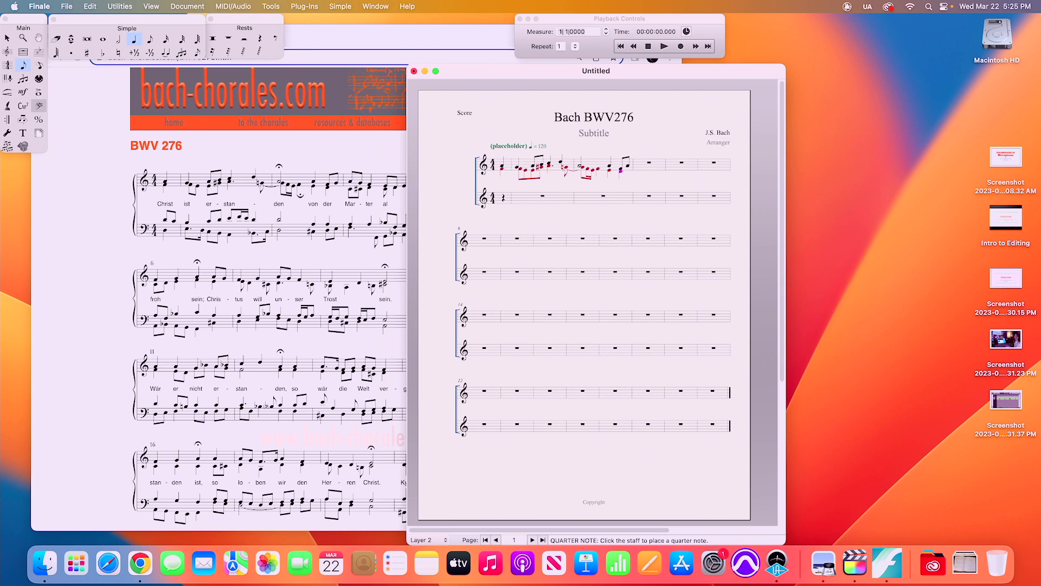
# Apply a bass clef to the lower staff across measures 1–29, then deselect the staves.
pyautogui.click(38, 105)
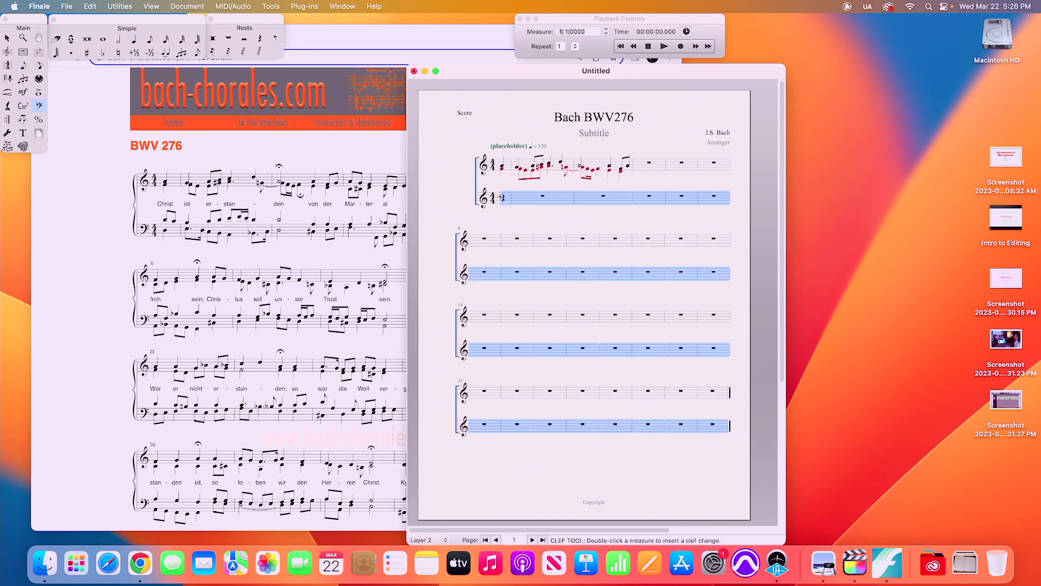
pyautogui.doubleClick(492, 198)
pyautogui.click(496, 148)
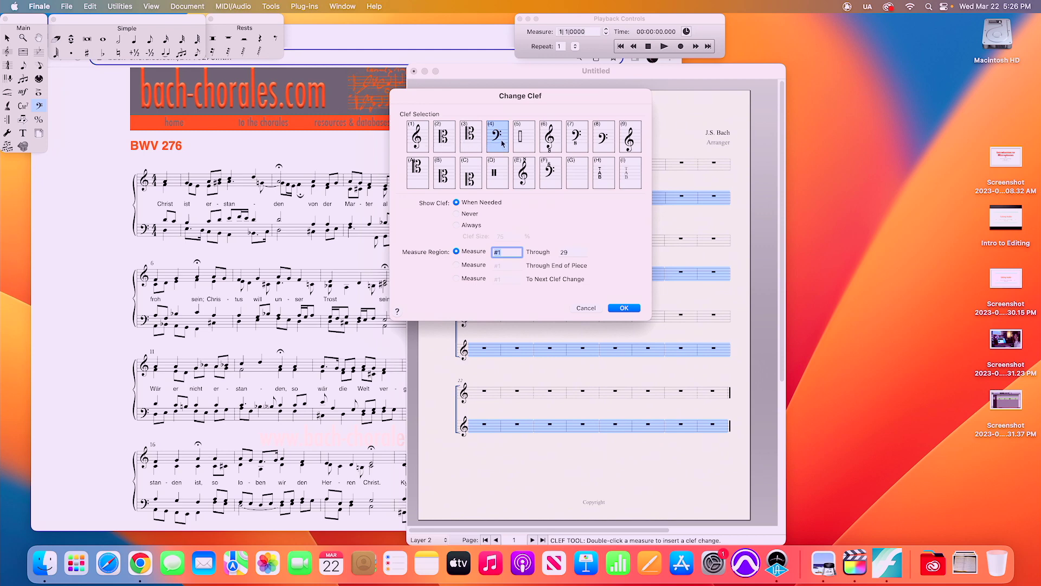
pyautogui.click(495, 256)
pyautogui.click(619, 307)
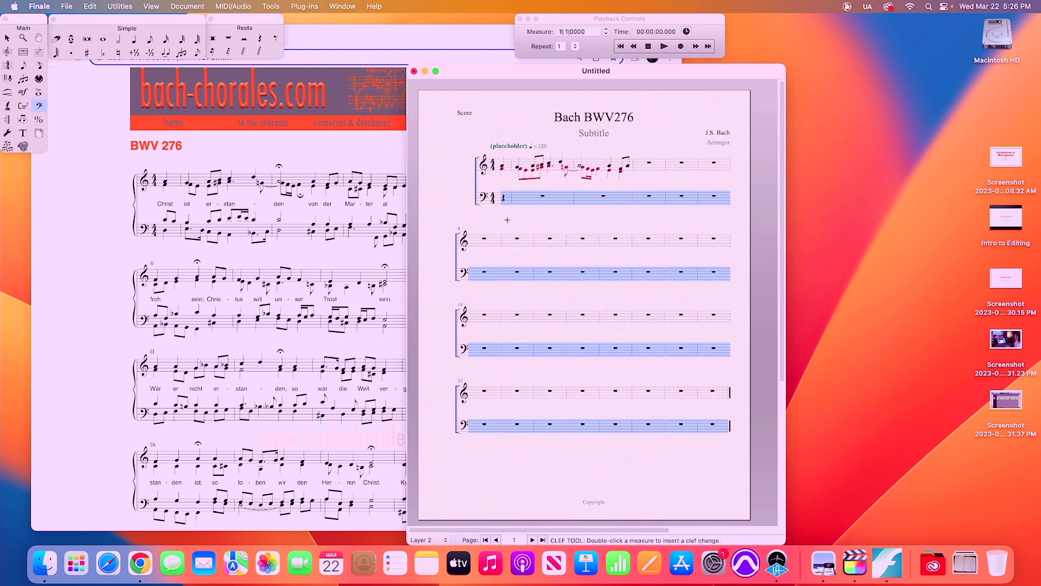
pyautogui.click(492, 217)
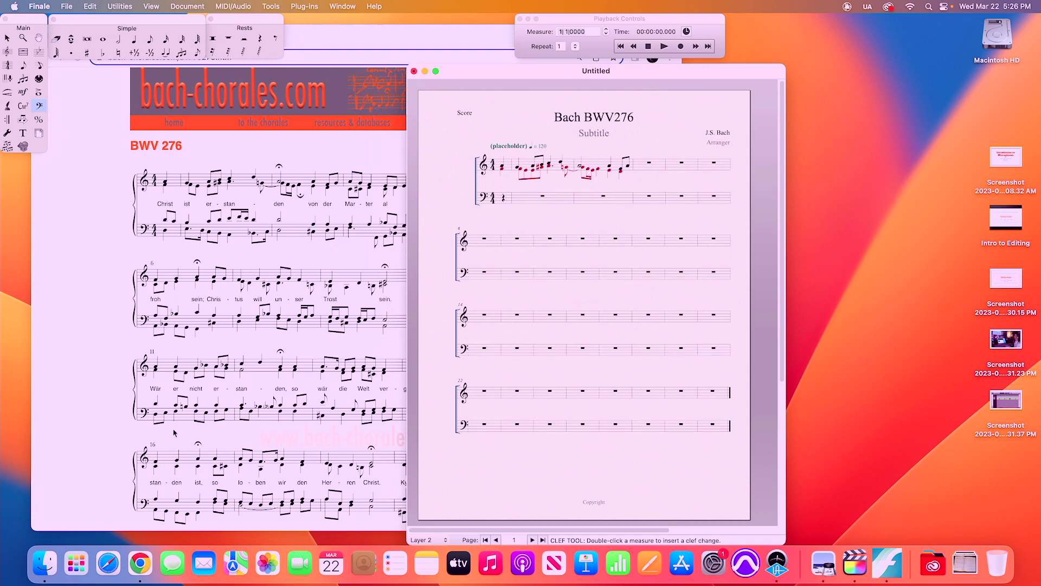
# In layer 1, place two eighth notes at the start of the first bass measure.
pyautogui.click(422, 540)
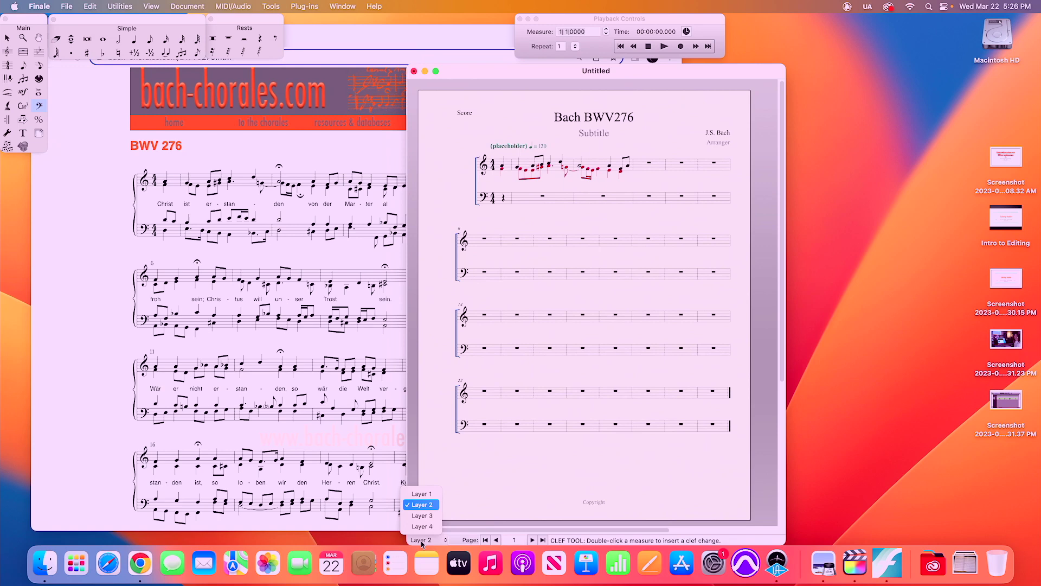
pyautogui.click(421, 493)
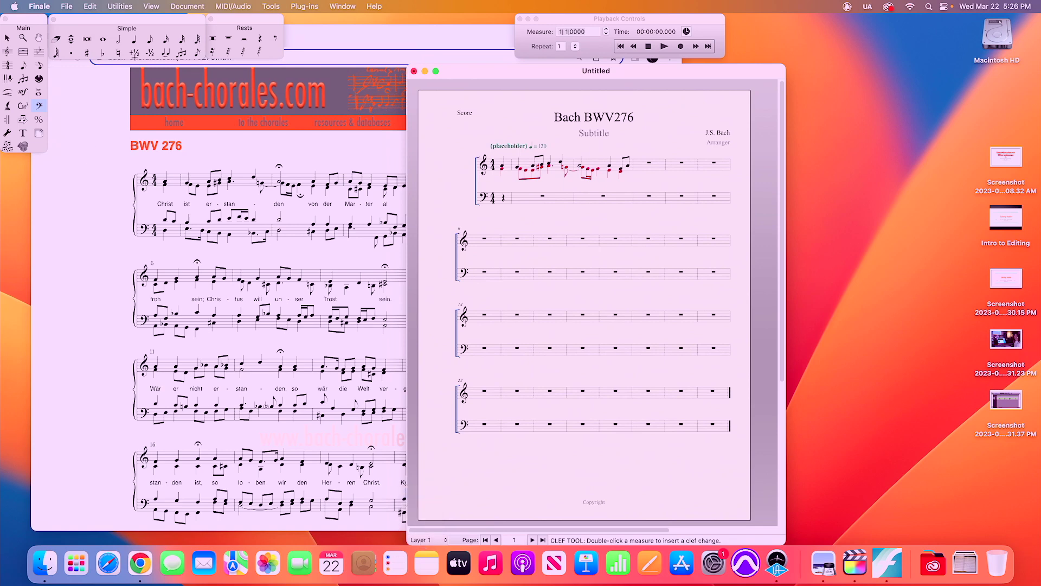
pyautogui.click(151, 39)
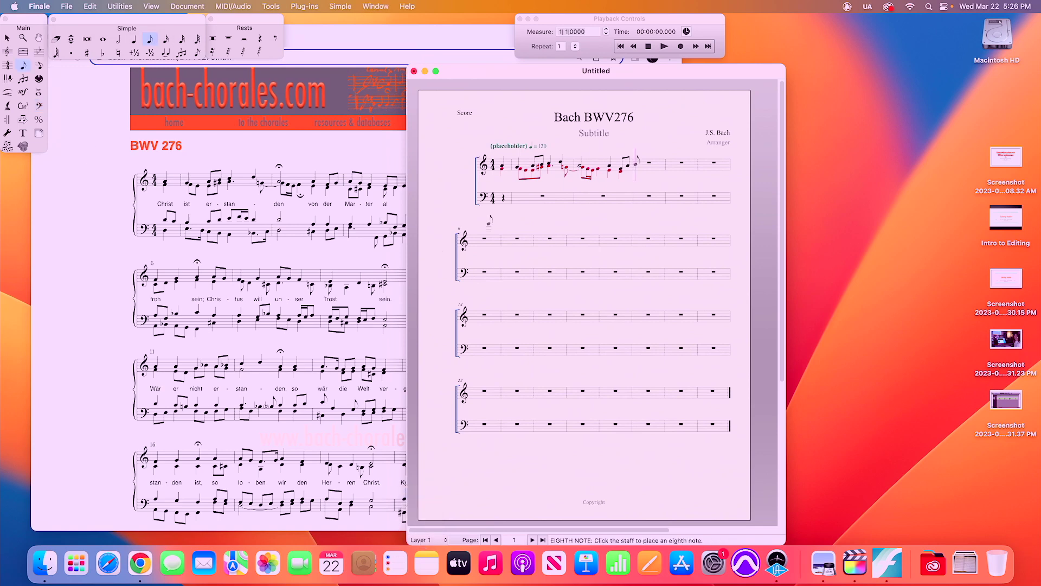
pyautogui.click(503, 189)
pyautogui.click(510, 189)
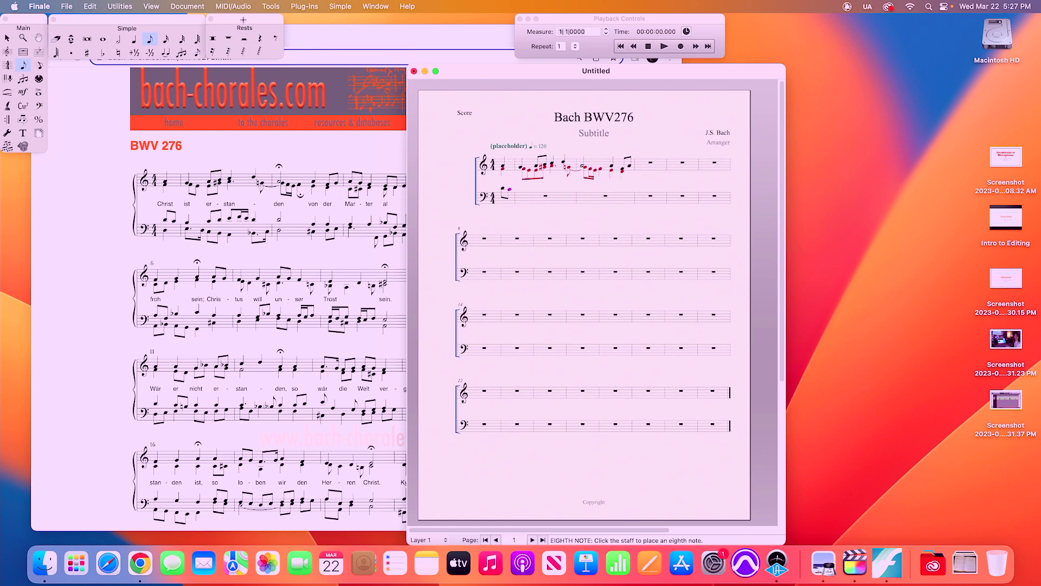
pyautogui.click(243, 20)
pyautogui.click(40, 65)
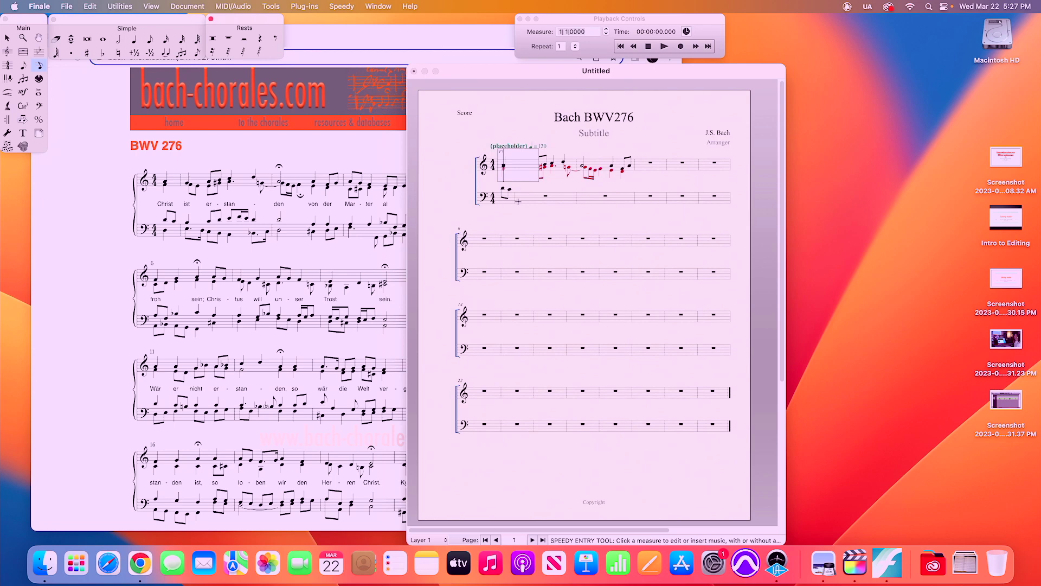
# Type the remaining eighth-note bass pitches into bass measure 1 with Speedy Entry.
pyautogui.click(530, 198)
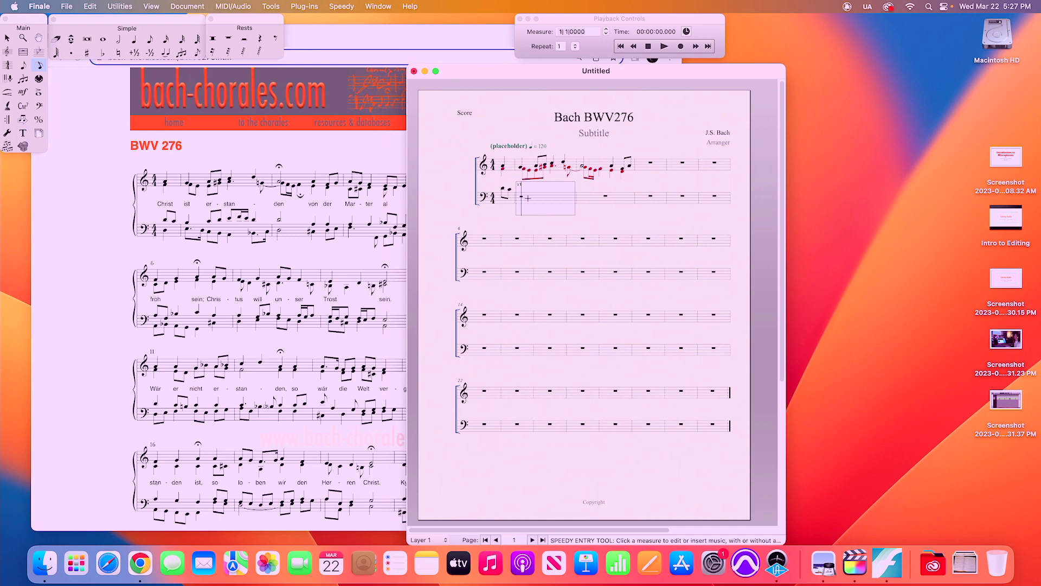
pyautogui.press('5')
pyautogui.press('4')
pyautogui.press('4')
pyautogui.press('4')
pyautogui.press('4')
pyautogui.press('4')
pyautogui.press('Right')
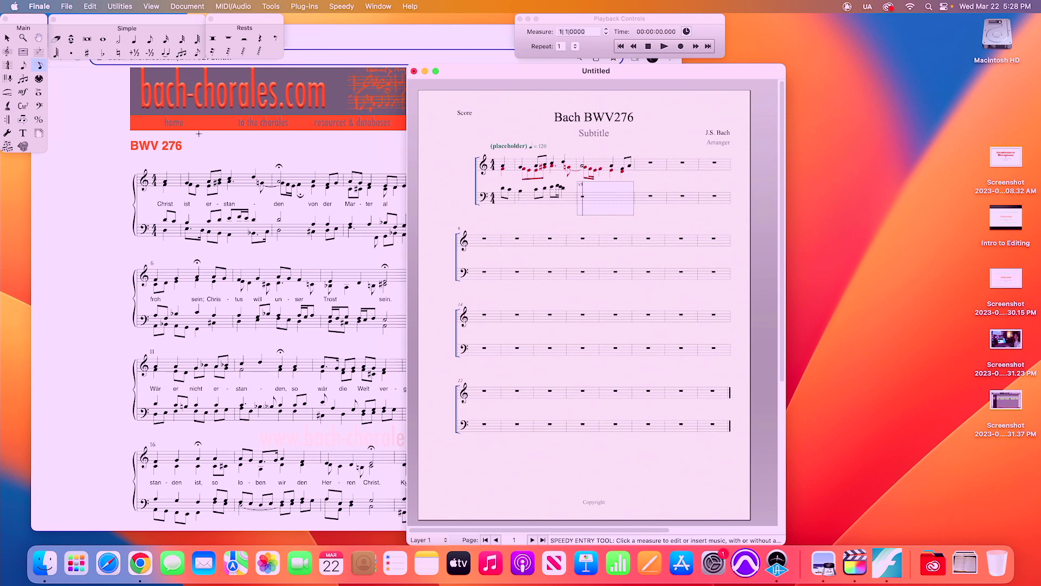
pyautogui.click(24, 65)
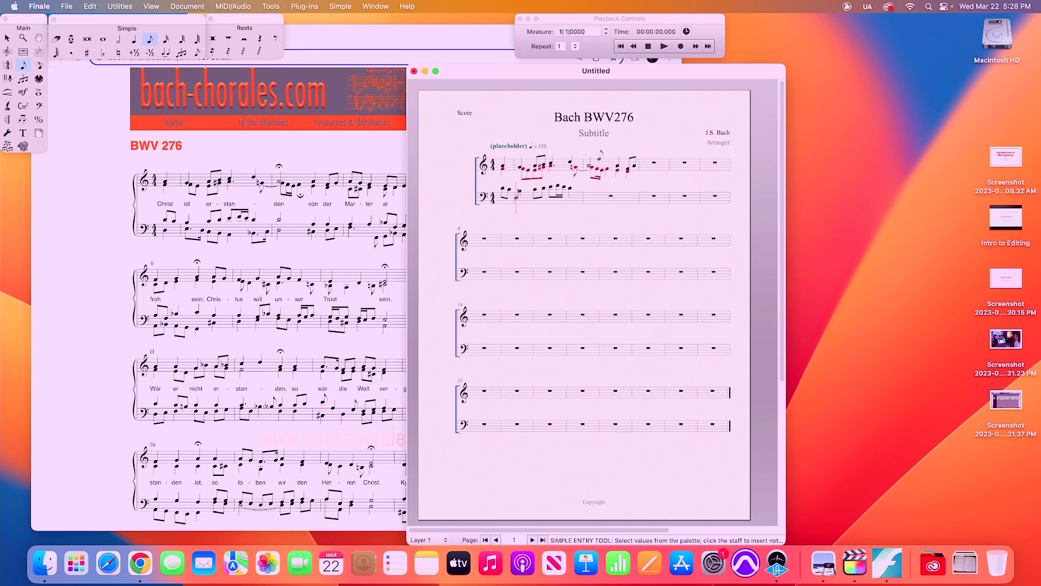
pyautogui.moveTo(494, 72); pyautogui.dragTo(439, 71)
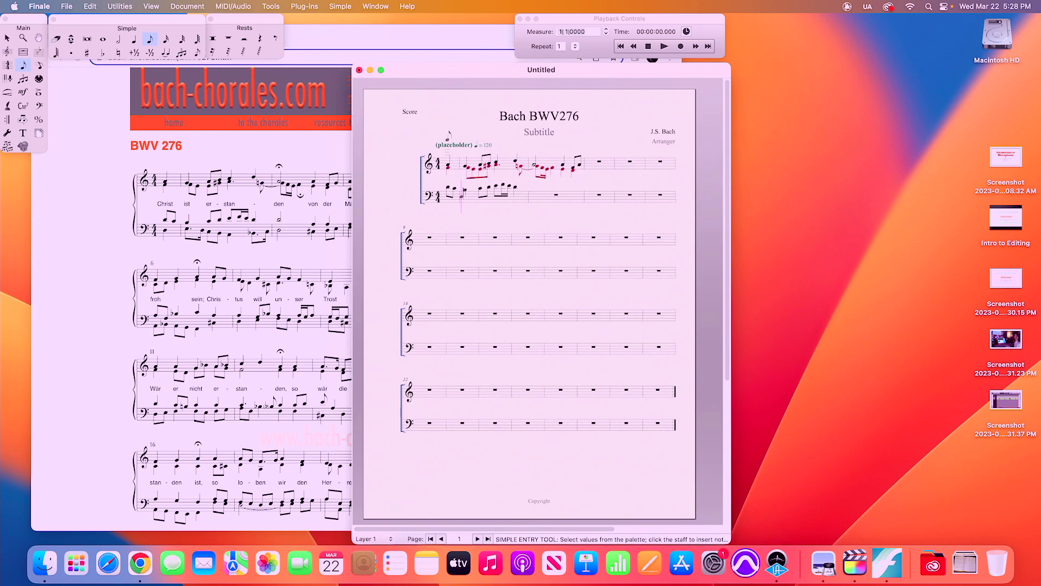
pyautogui.moveTo(427, 71); pyautogui.dragTo(691, 78)
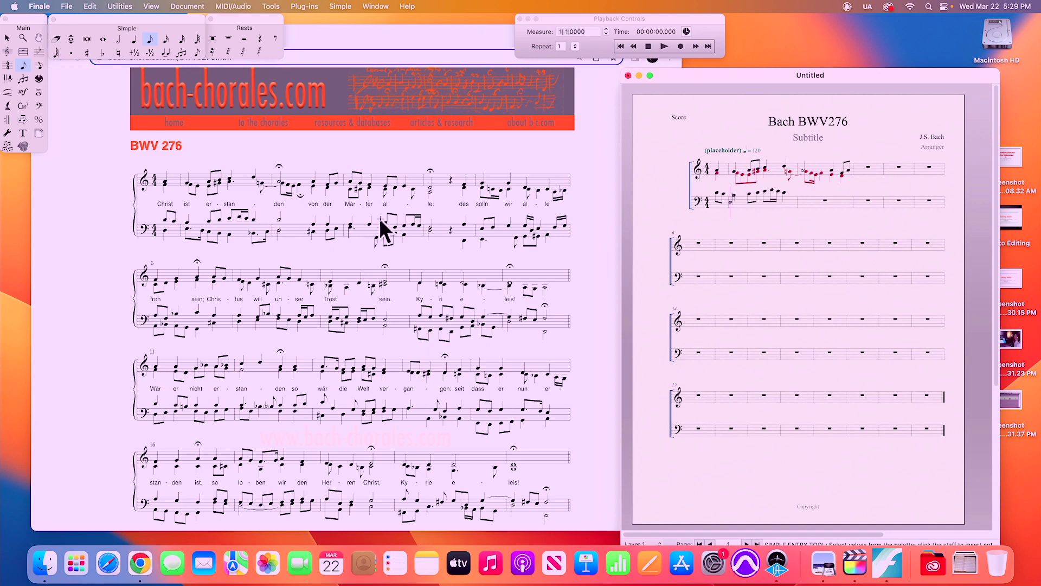
pyautogui.moveTo(698, 80); pyautogui.dragTo(316, 61)
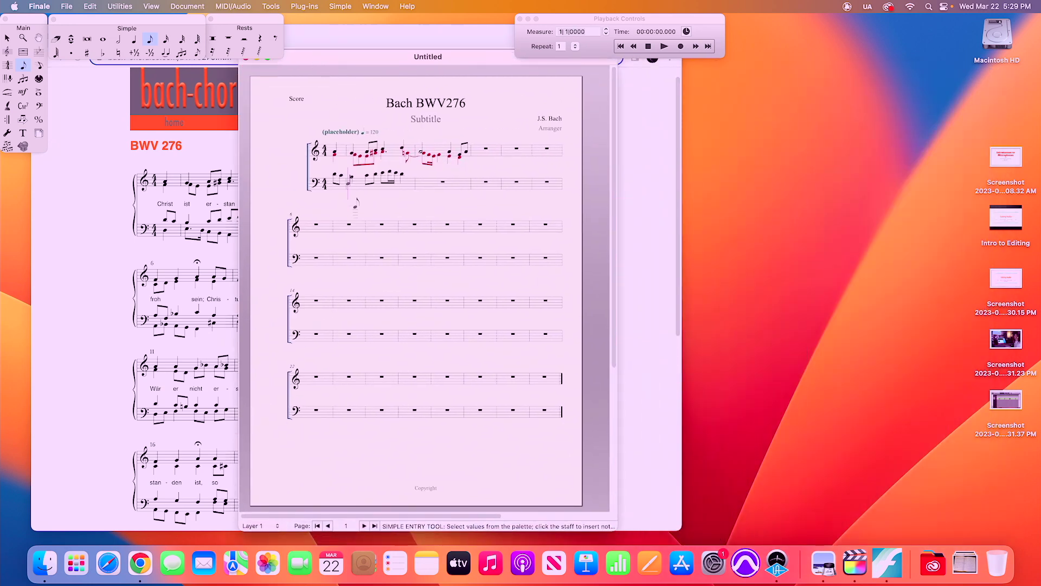
# Switch Speedy Entry to layer 2 and start editing the first bass measure.
pyautogui.click(335, 190)
pyautogui.click(40, 65)
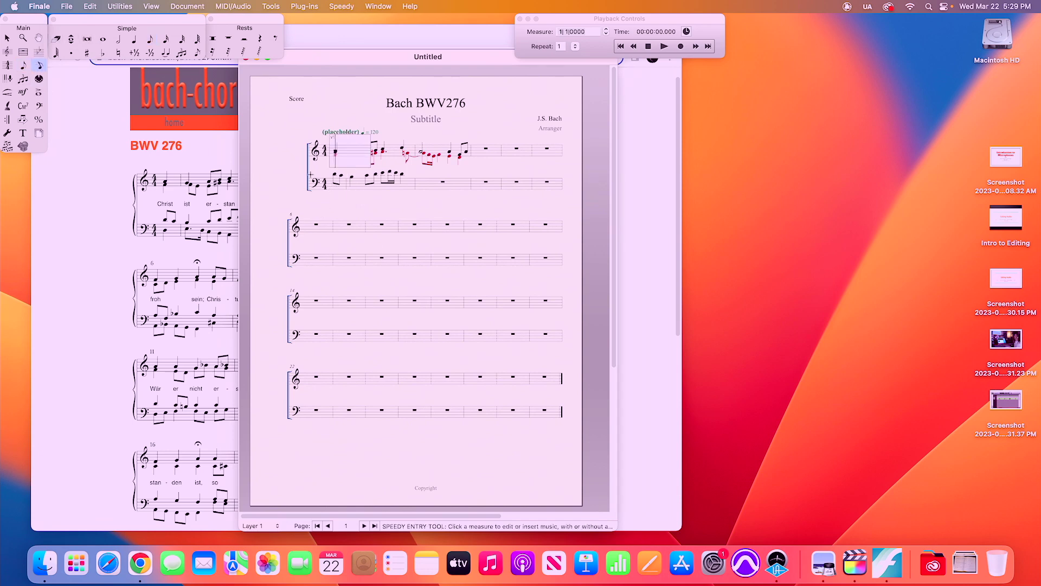
pyautogui.click(249, 526)
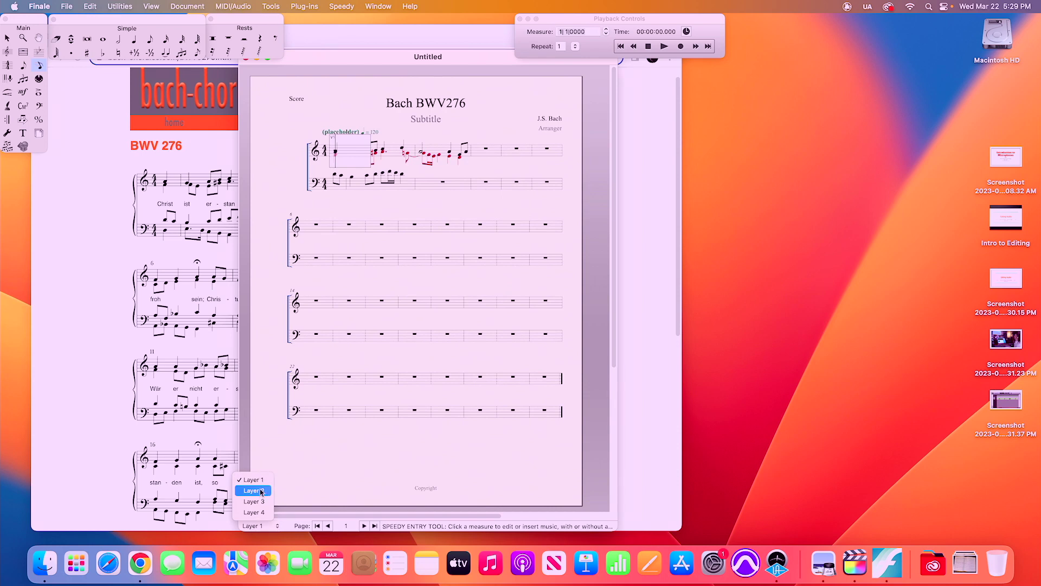
pyautogui.click(251, 492)
pyautogui.click(376, 145)
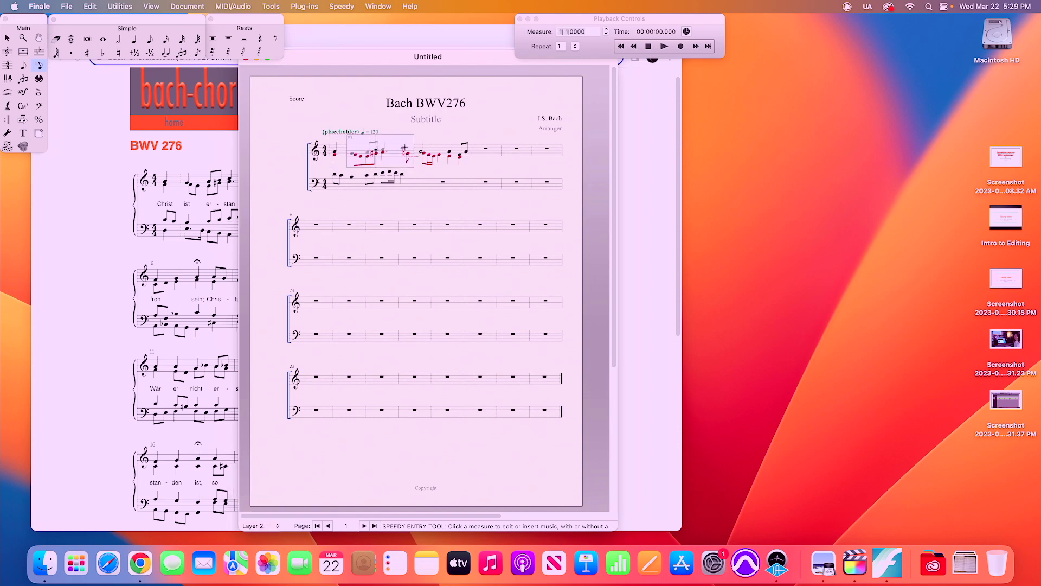
pyautogui.click(368, 147)
pyautogui.moveTo(336, 63); pyautogui.dragTo(495, 56)
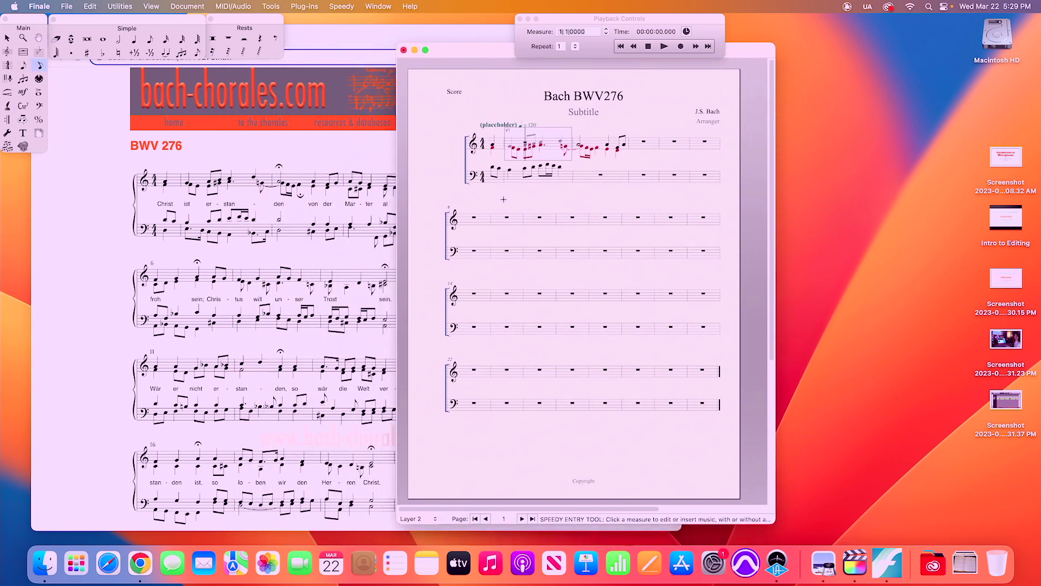
pyautogui.click(497, 177)
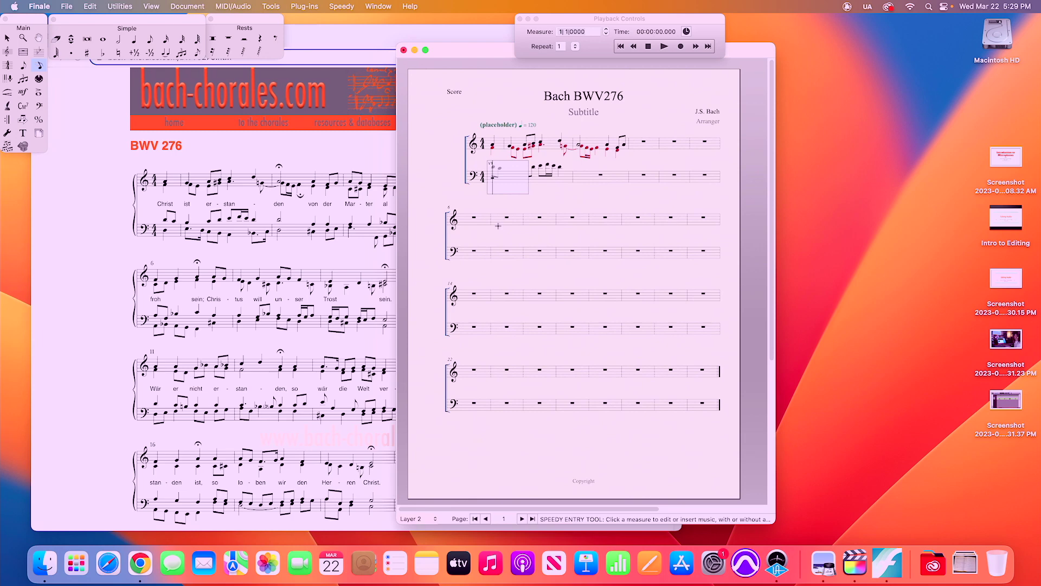
# Enter the layer 2 bass voice: quarter and eighth notes in measure 1, then half, sharpened quarter and eighth in measure 2.
pyautogui.press('5')
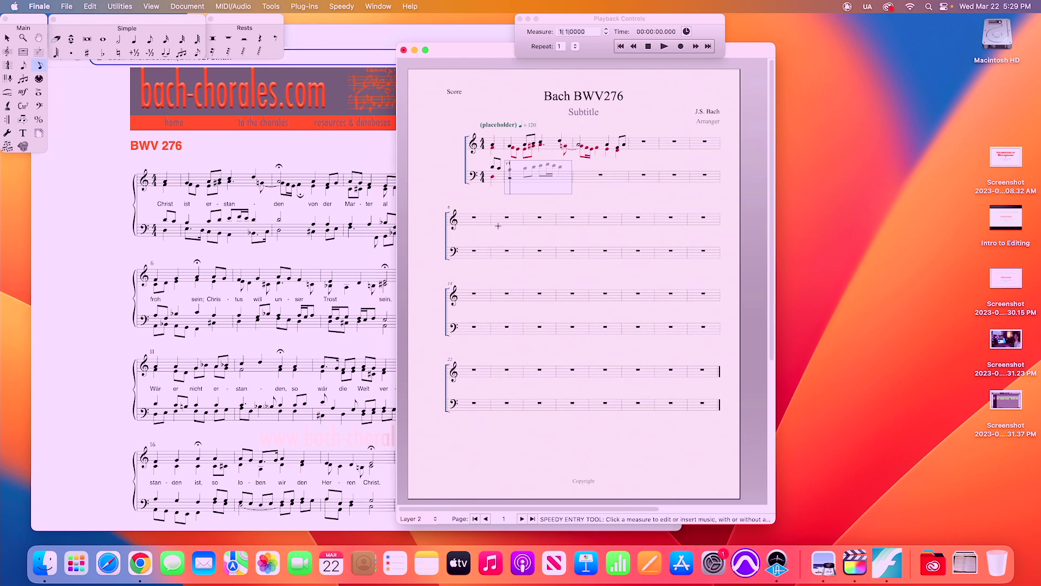
pyautogui.press('5')
pyautogui.press('Return')
pyautogui.press('Return')
pyautogui.press('Return')
pyautogui.press('Return')
pyautogui.press('Return')
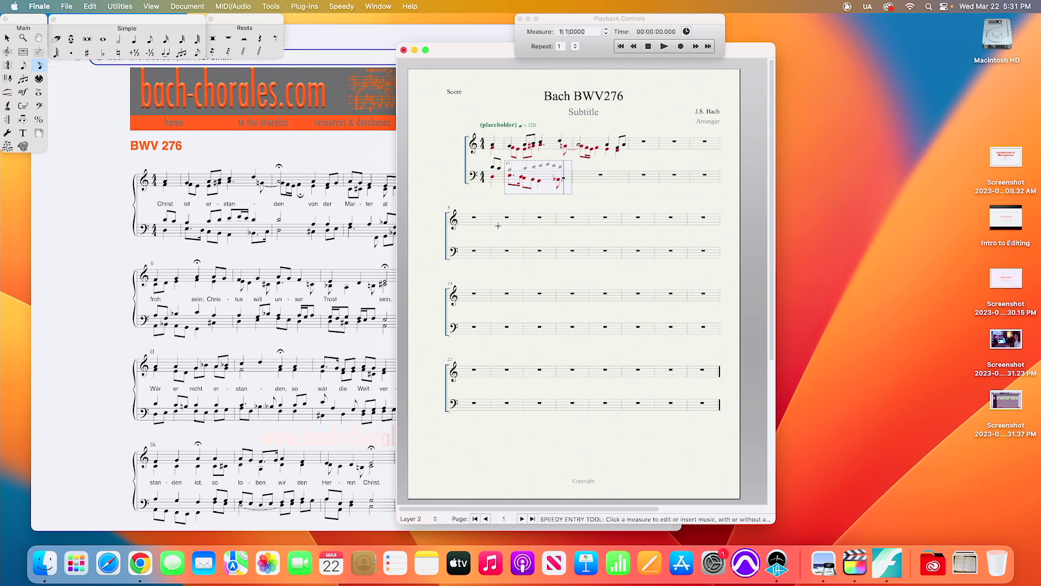
pyautogui.press('Right')
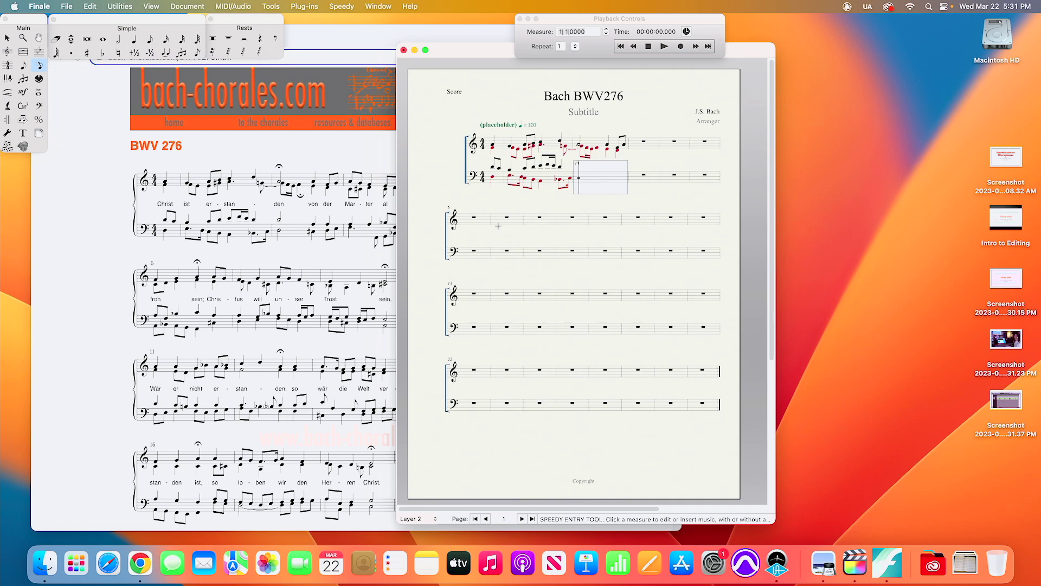
pyautogui.press('6')
pyautogui.press('5')
pyautogui.press('4')
pyautogui.press('4')
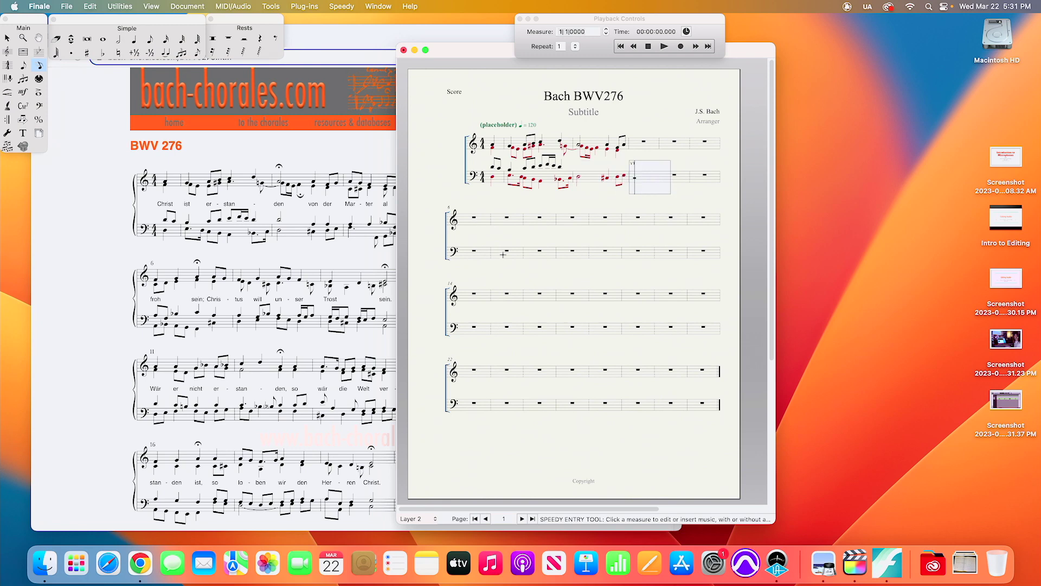
# In layer 1, enter a half note followed by a quarter note in the next bass measure.
pyautogui.click(408, 520)
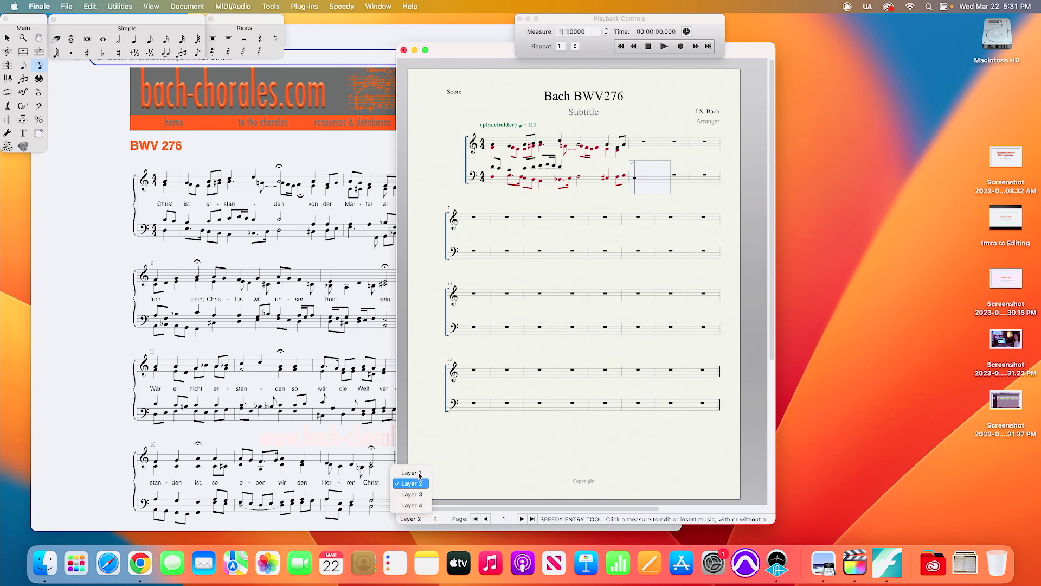
pyautogui.click(417, 472)
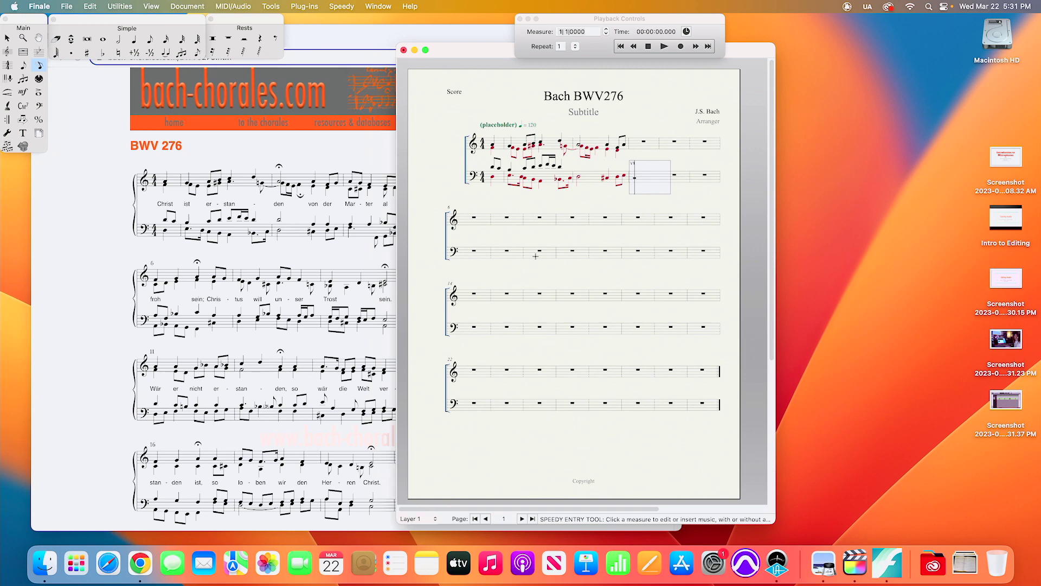
pyautogui.click(585, 174)
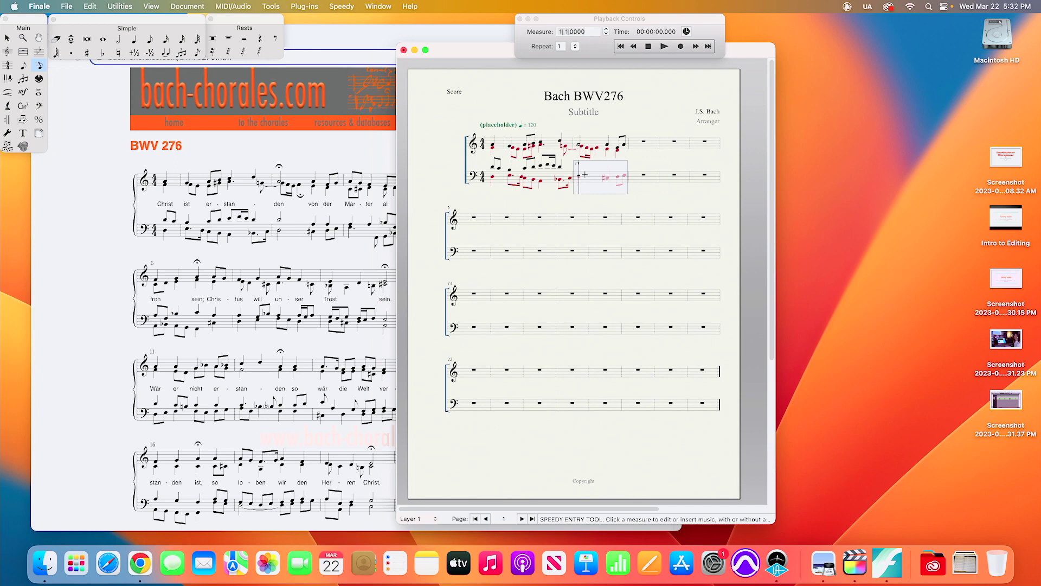
pyautogui.press('5')
pyautogui.press('Left')
pyautogui.press('6')
pyautogui.press('5')
pyautogui.press('Right')
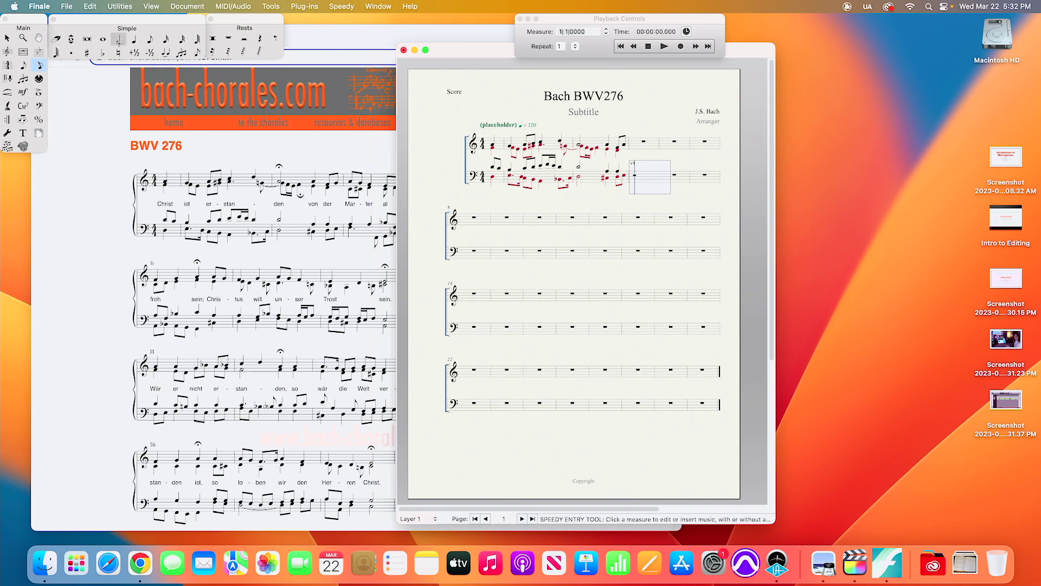
pyautogui.click(11, 40)
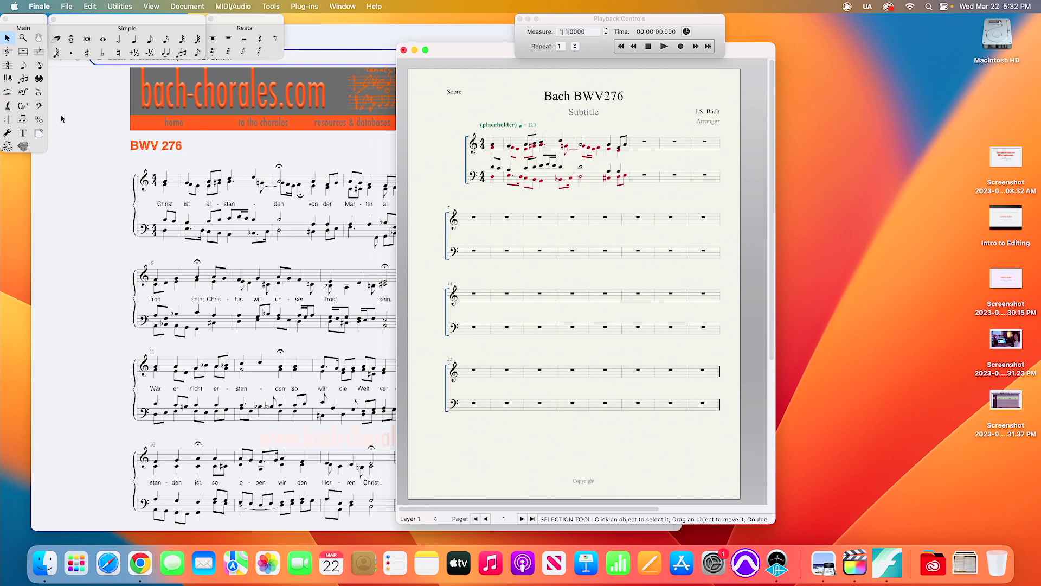
# Add a fermata to the layer 1 note ending the first phrase.
pyautogui.click(39, 96)
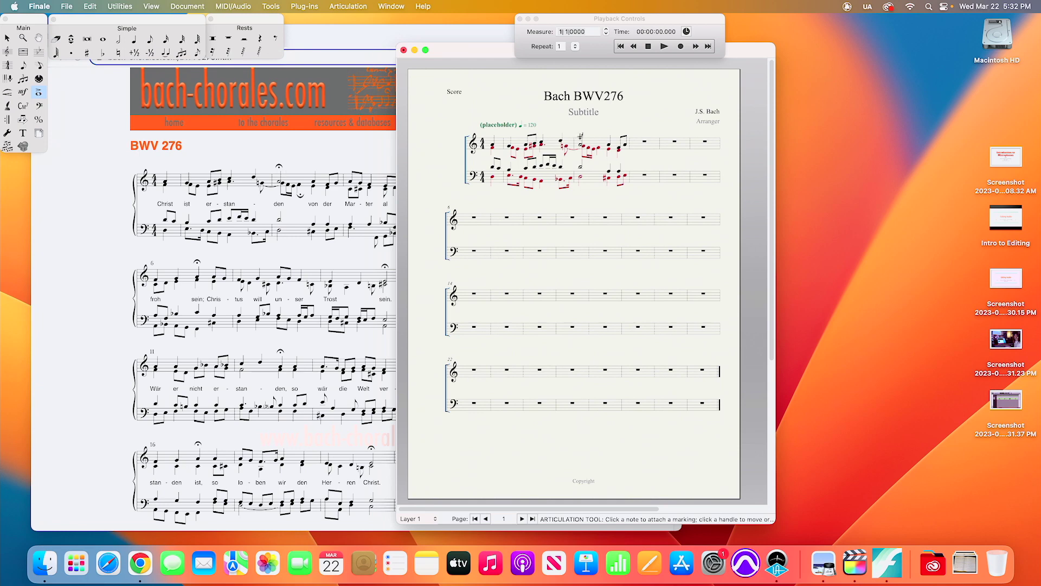
pyautogui.click(580, 136)
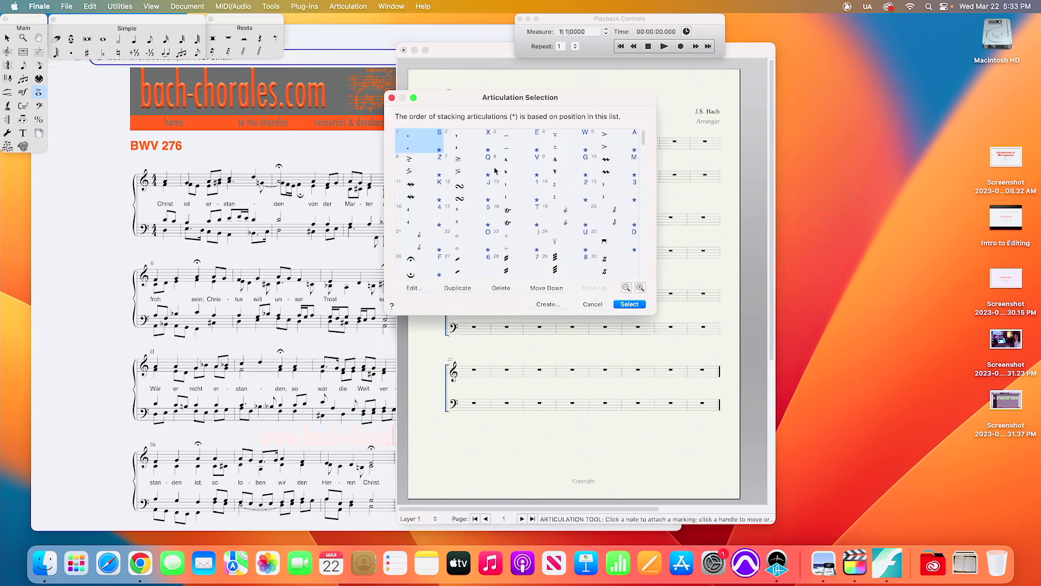
pyautogui.click(423, 259)
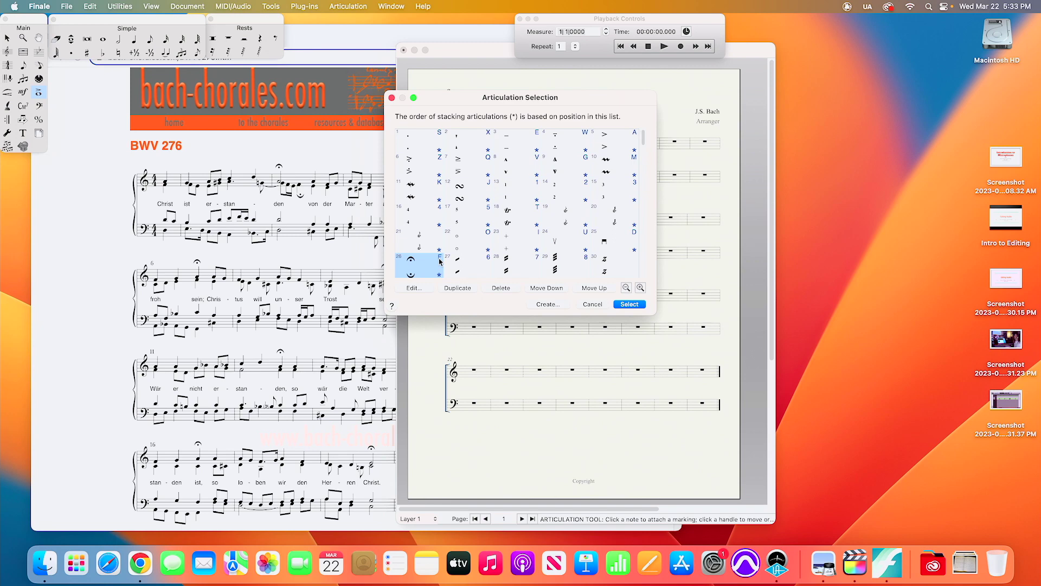
pyautogui.click(629, 304)
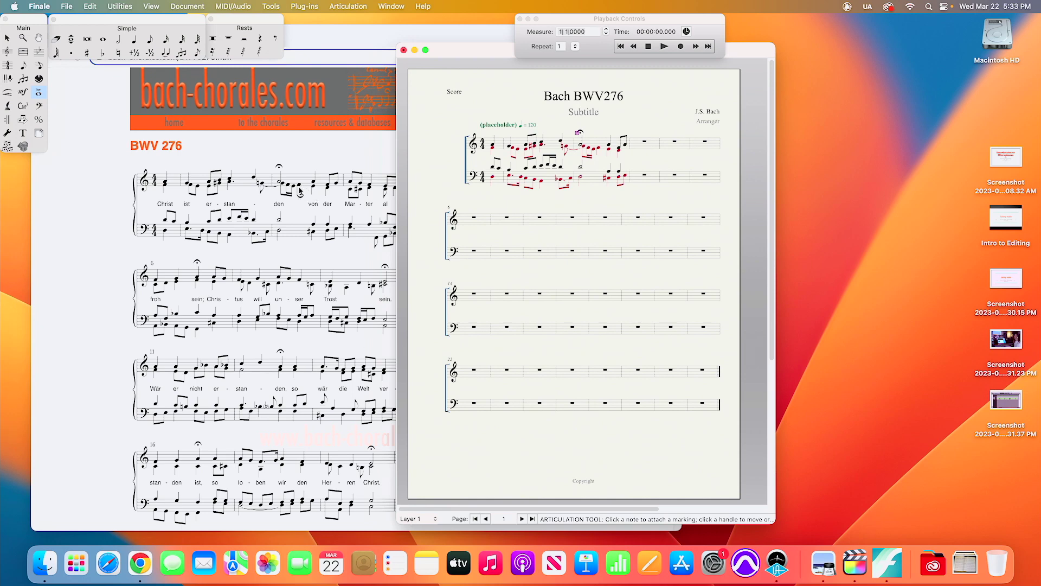
# Add the same fermata to the layer 2 note at the phrase end.
pyautogui.click(416, 519)
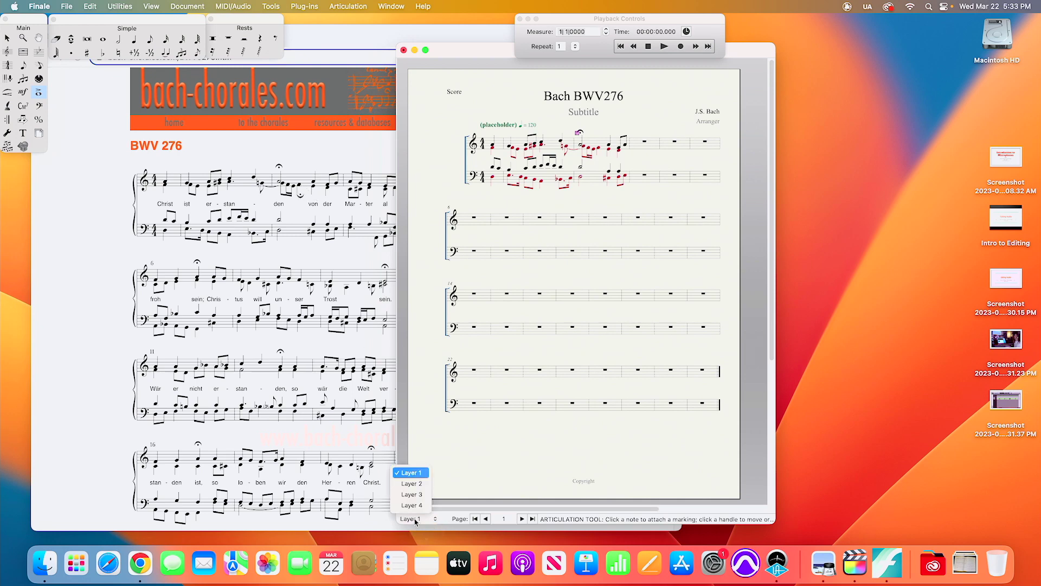
pyautogui.click(416, 485)
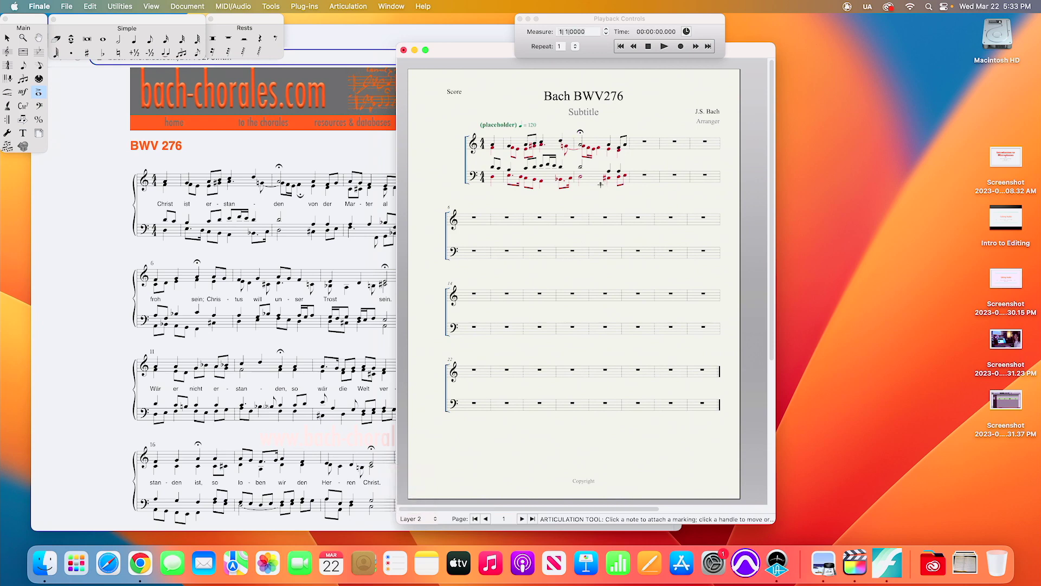
pyautogui.click(596, 158)
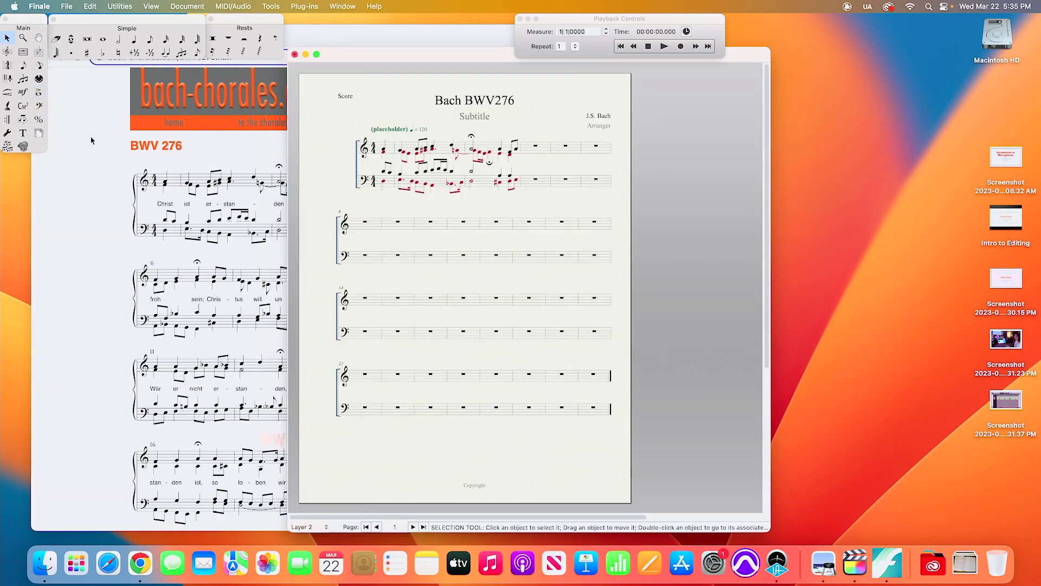
pyautogui.moveTo(351, 54); pyautogui.dragTo(492, 55)
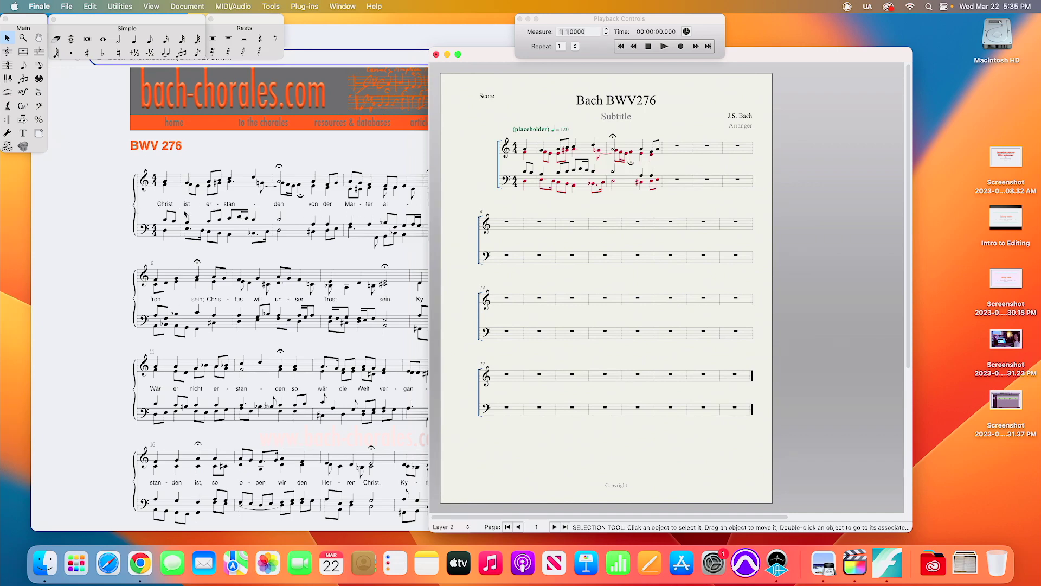
pyautogui.click(7, 52)
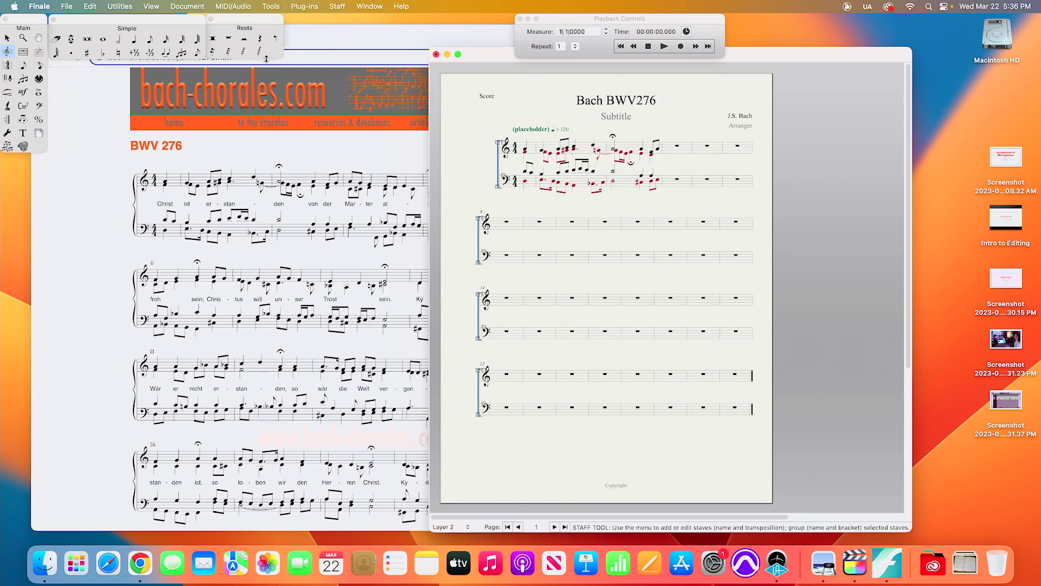
pyautogui.click(7, 65)
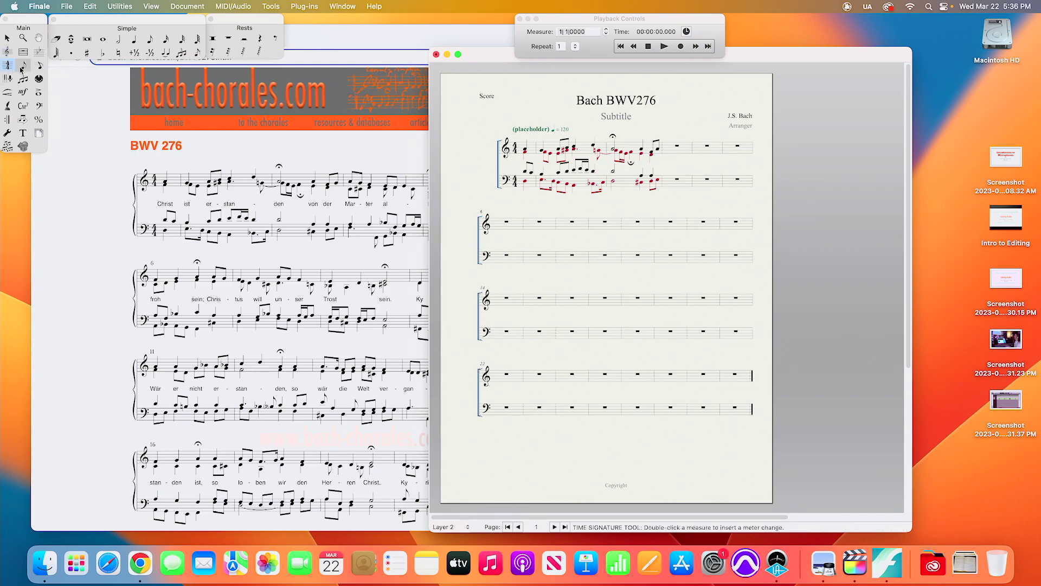
pyautogui.click(22, 66)
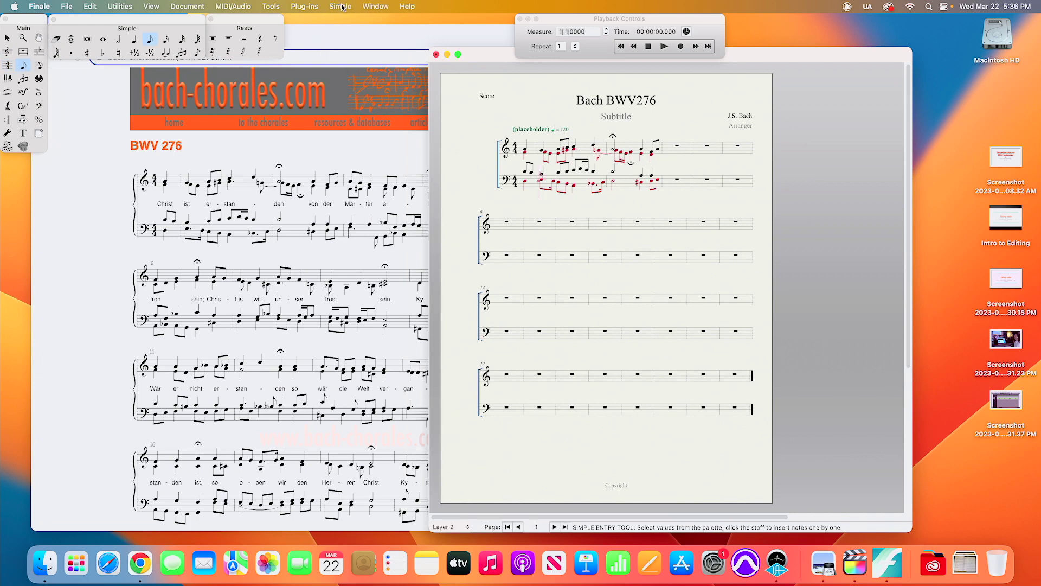
# Respace the staves, scaling them to 130%.
pyautogui.click(8, 51)
pyautogui.click(337, 8)
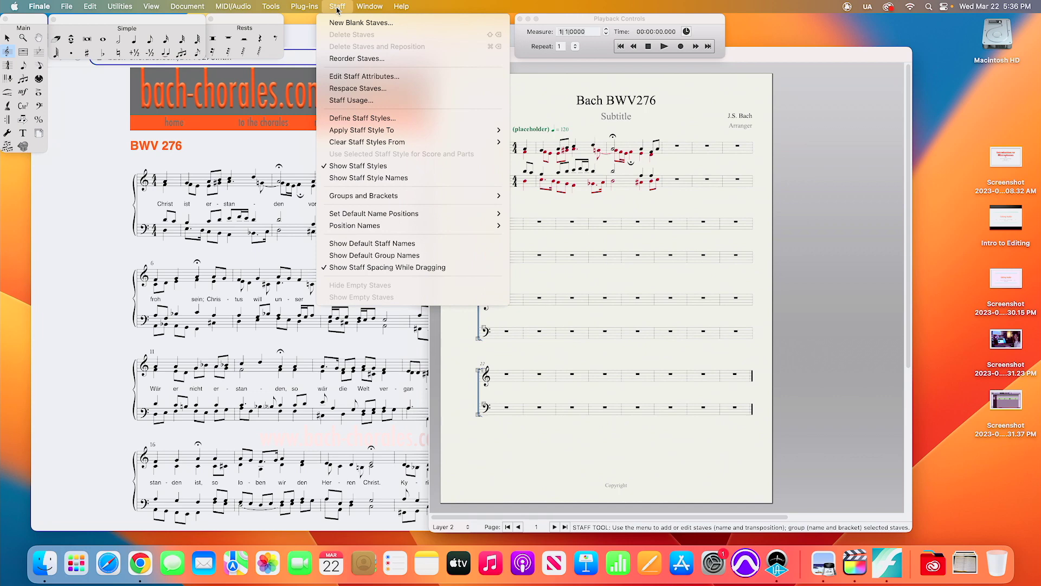
pyautogui.click(356, 88)
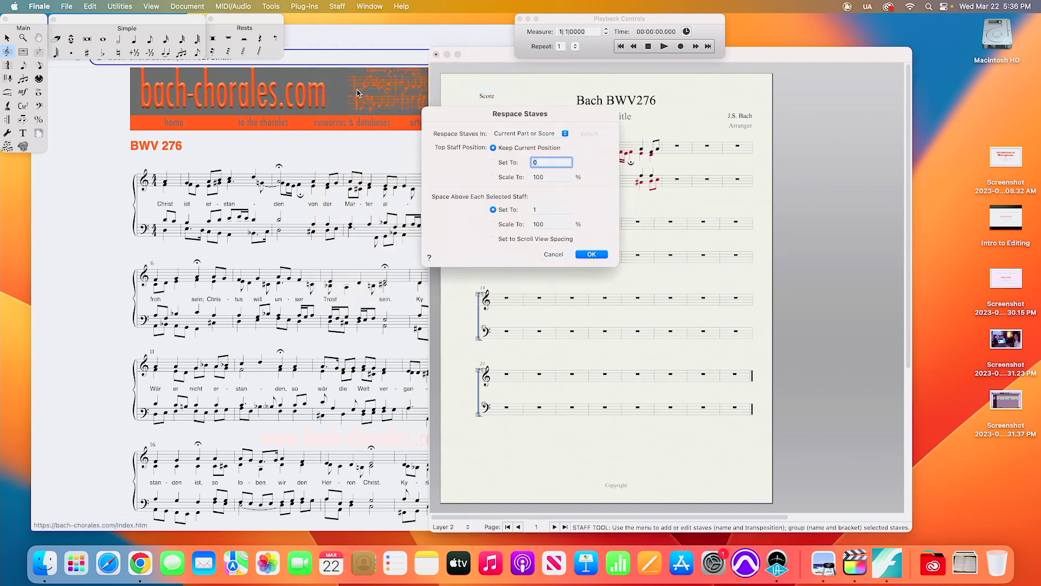
pyautogui.doubleClick(546, 221)
pyautogui.write('130')
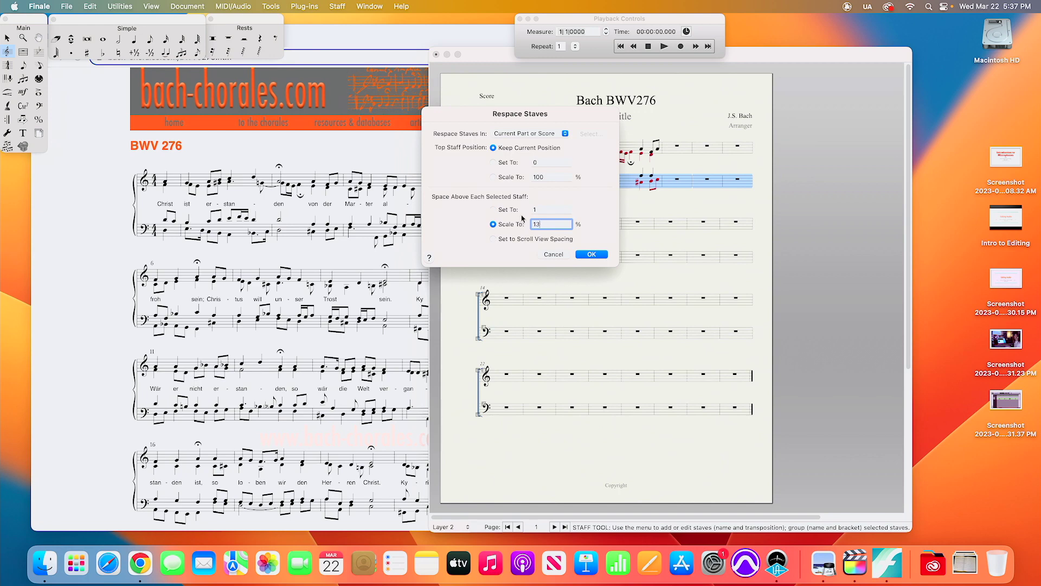
pyautogui.click(593, 254)
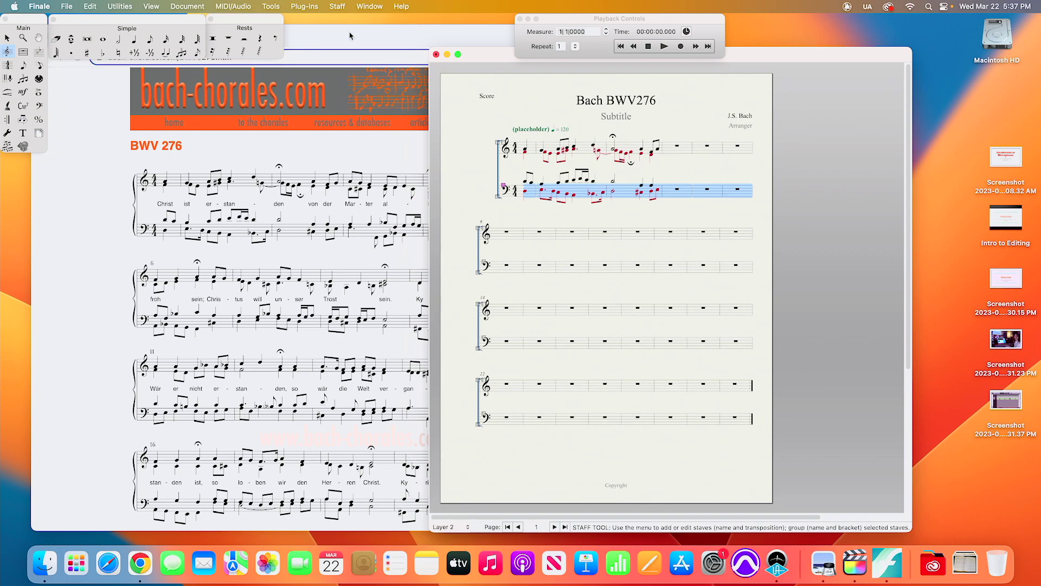
# Respace the staves again, this time scaling to 110%.
pyautogui.click(336, 7)
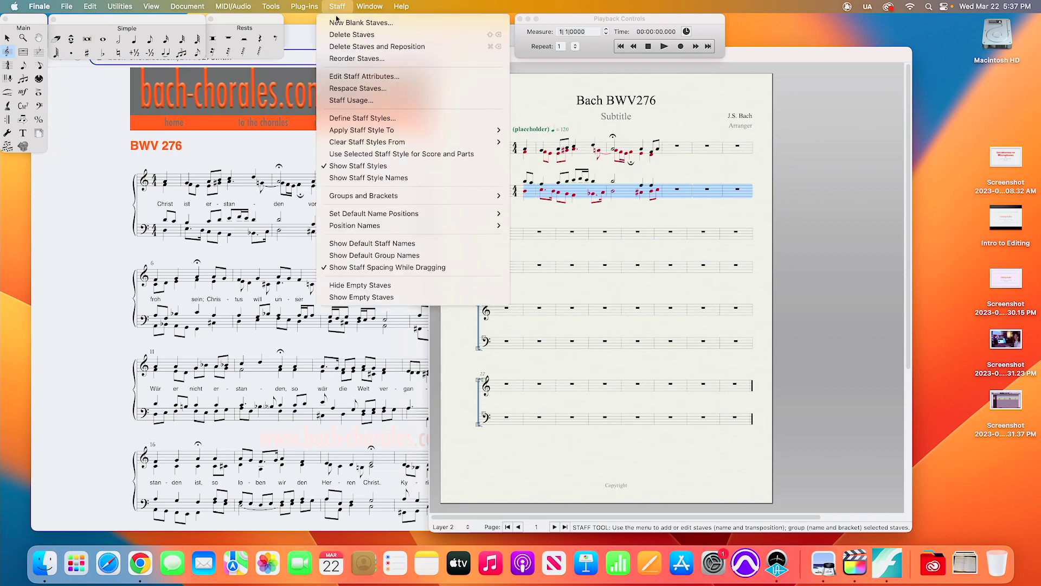
pyautogui.click(344, 90)
pyautogui.click(548, 224)
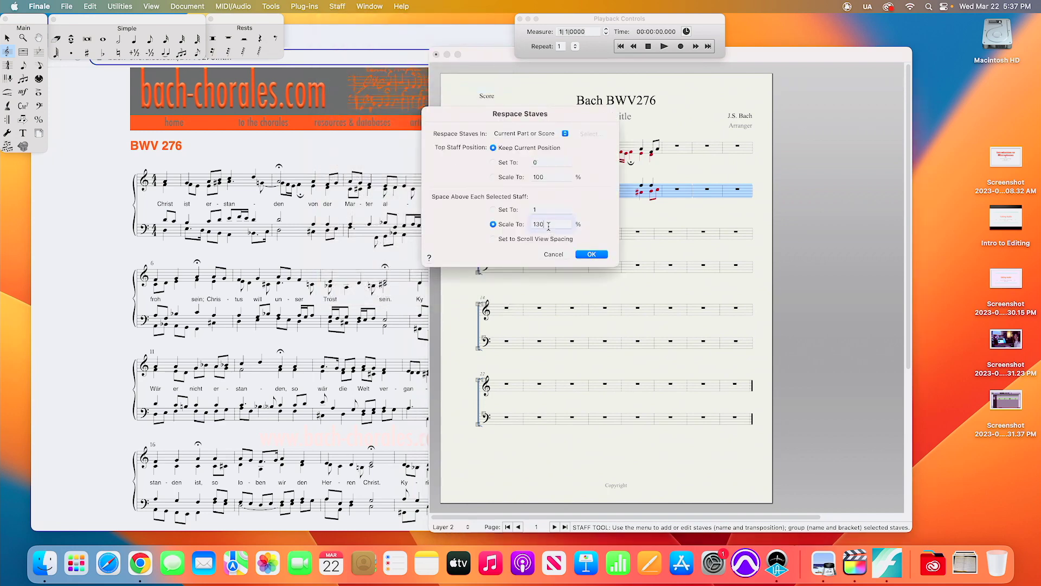
pyautogui.press('BackSpace')
pyautogui.press('BackSpace')
pyautogui.write('1')
pyautogui.click(594, 254)
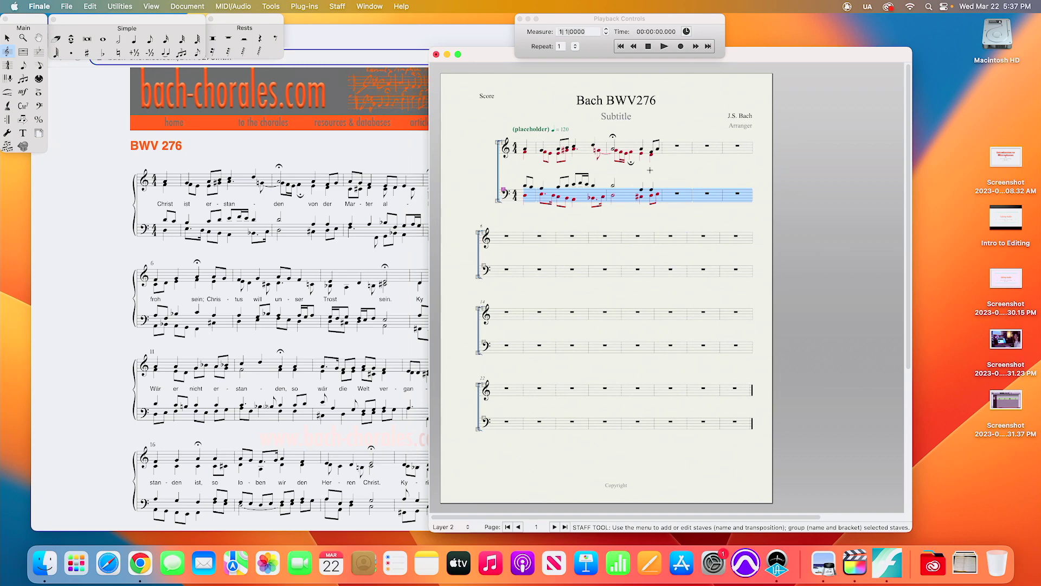
pyautogui.moveTo(493, 55); pyautogui.dragTo(395, 50)
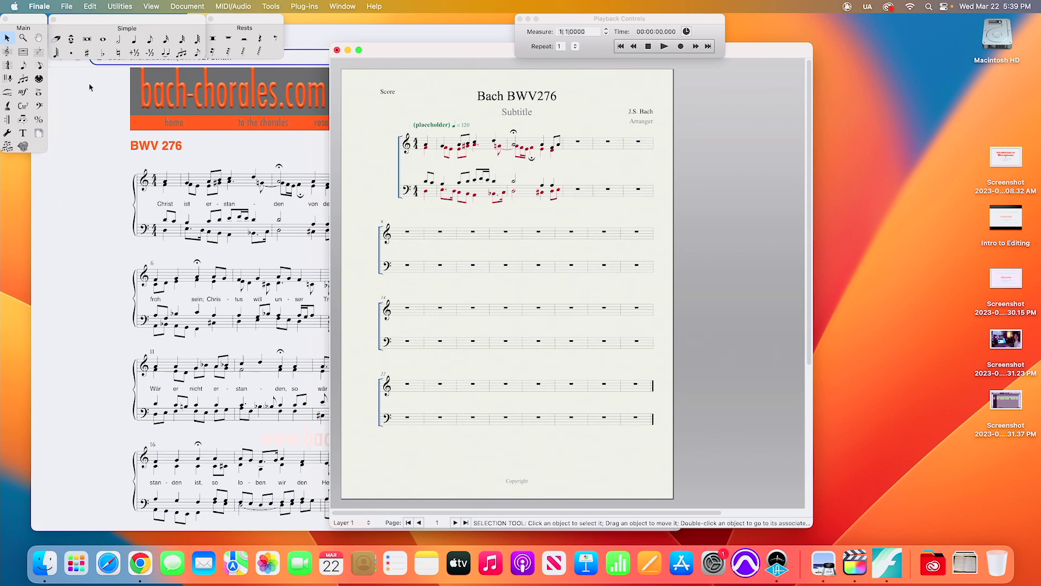
# Select the Lyrics tool from the Main palette.
pyautogui.click(9, 110)
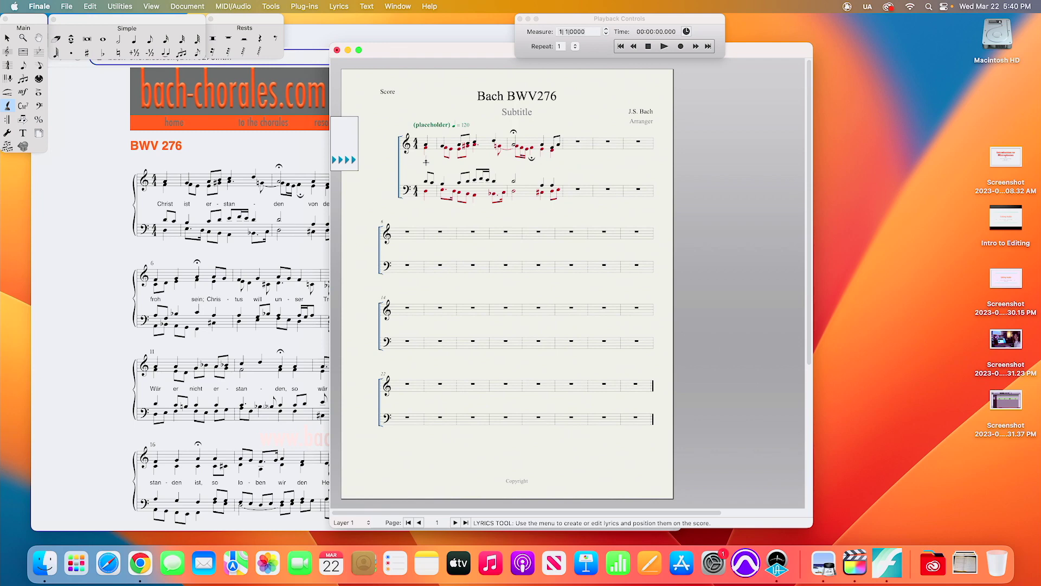
# Type the lyrics 'Christ ist er-stan-den' under the first phrase, with an extension line after 'den'.
pyautogui.write('hrist')
pyautogui.press('space')
pyautogui.write('n -')
pyautogui.write('den')
pyautogui.click(7, 107)
# Lower the lyric baseline beneath the first staff.
pyautogui.moveTo(356, 165); pyautogui.dragTo(346, 166)
pyautogui.moveTo(398, 54); pyautogui.dragTo(450, 63)
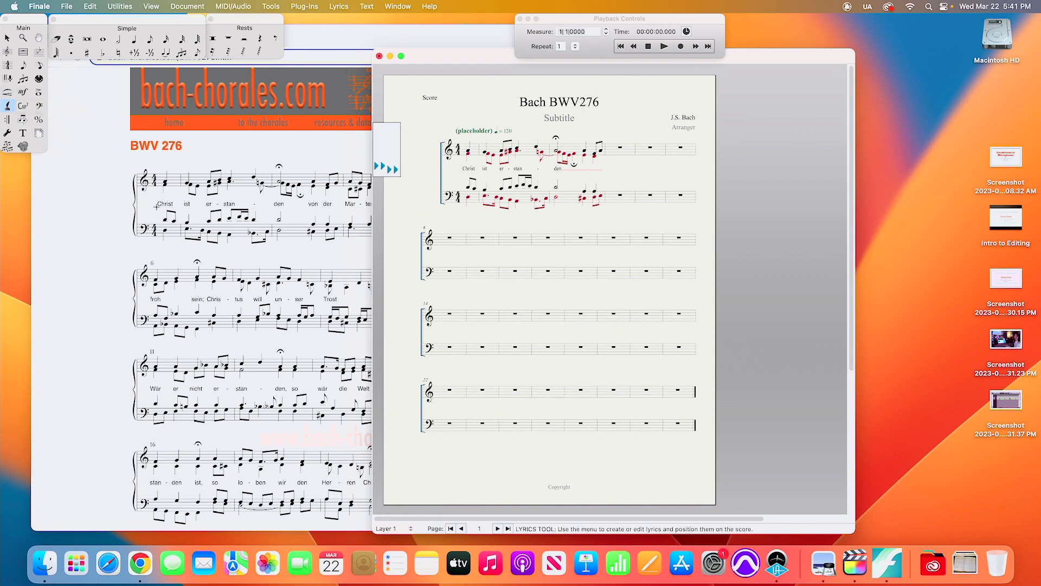
pyautogui.click(23, 94)
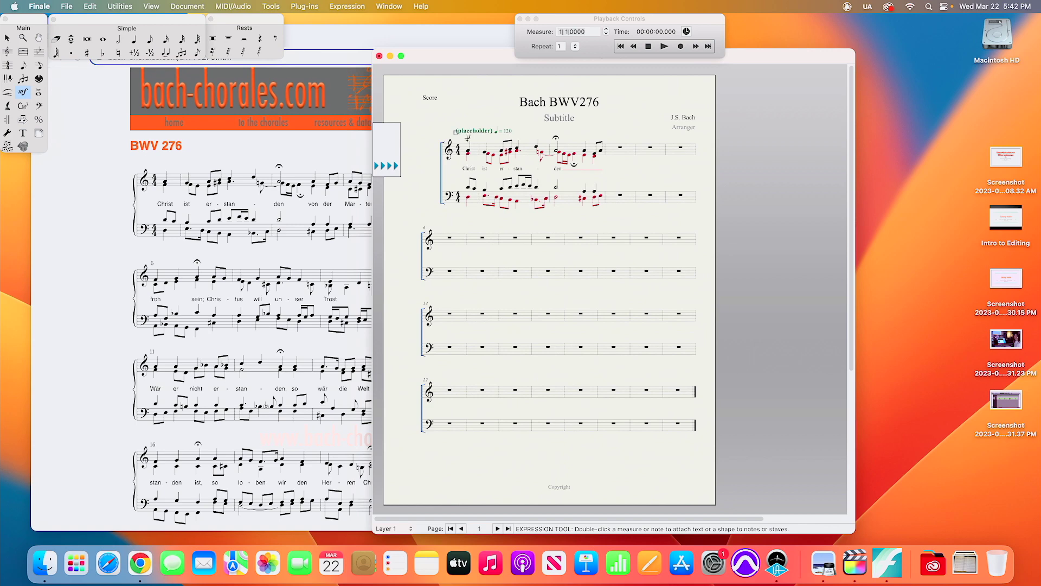
# Assign the piano (p) dynamic to the first treble note.
pyautogui.doubleClick(468, 138)
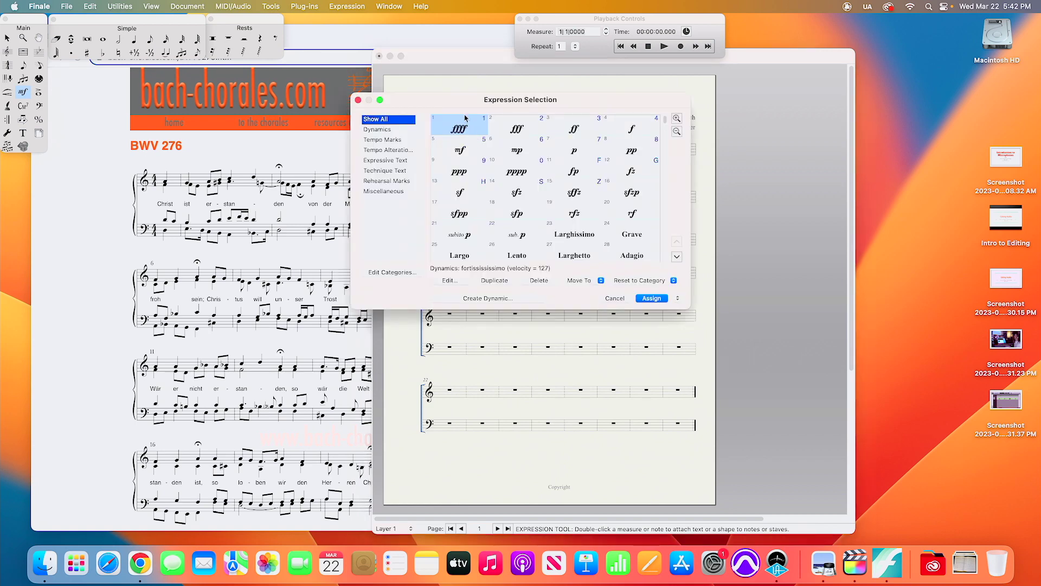
pyautogui.moveTo(464, 103); pyautogui.dragTo(177, 103)
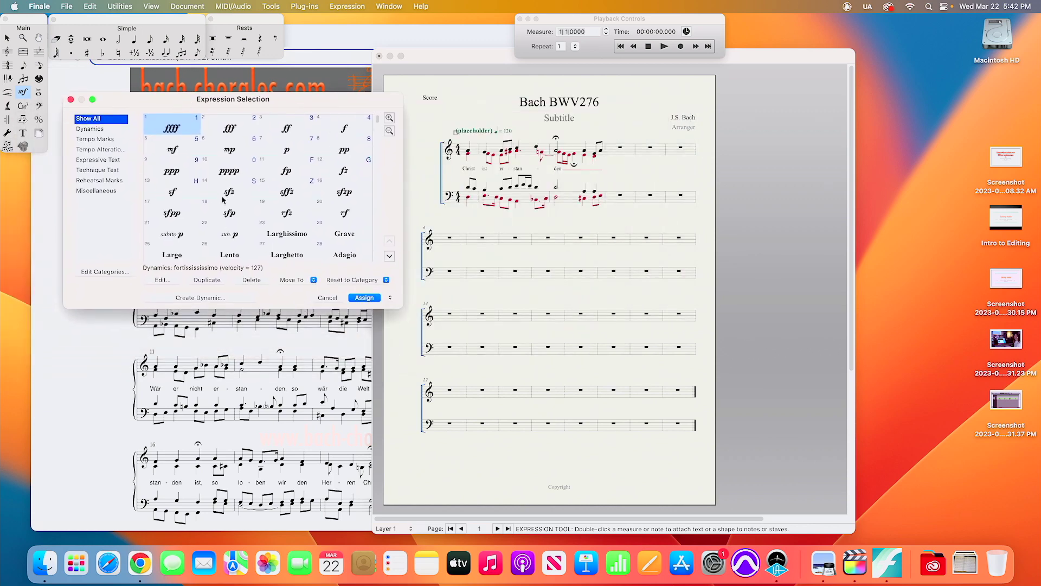
pyautogui.scroll(-12, 250, 211)
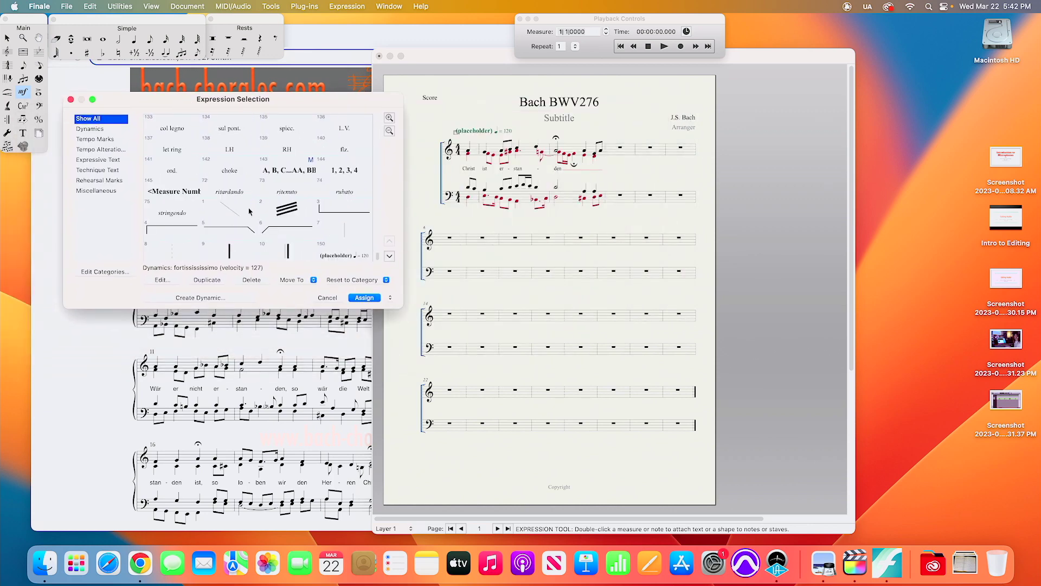
pyautogui.scroll(12, 250, 210)
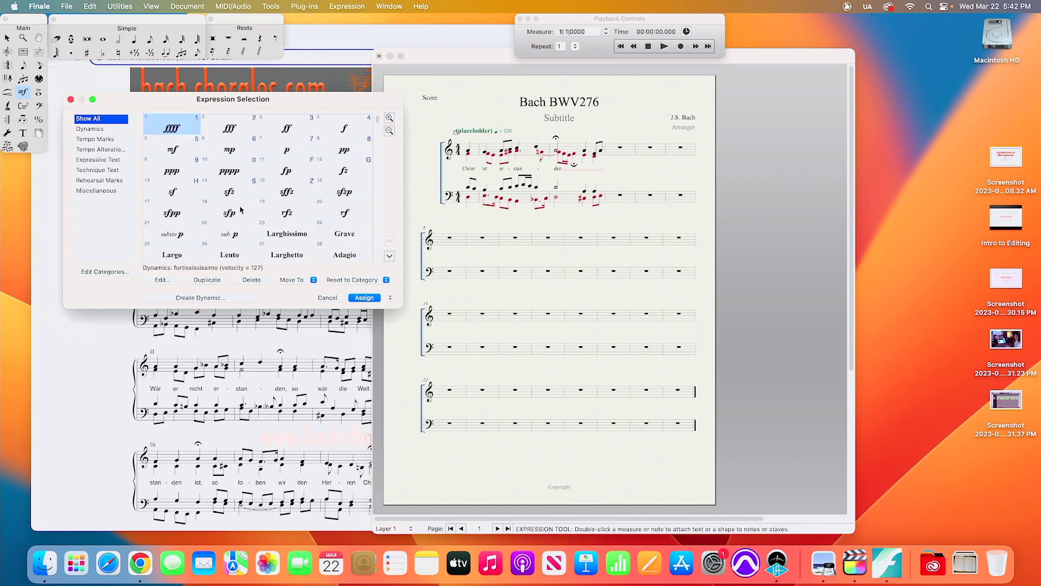
pyautogui.click(285, 150)
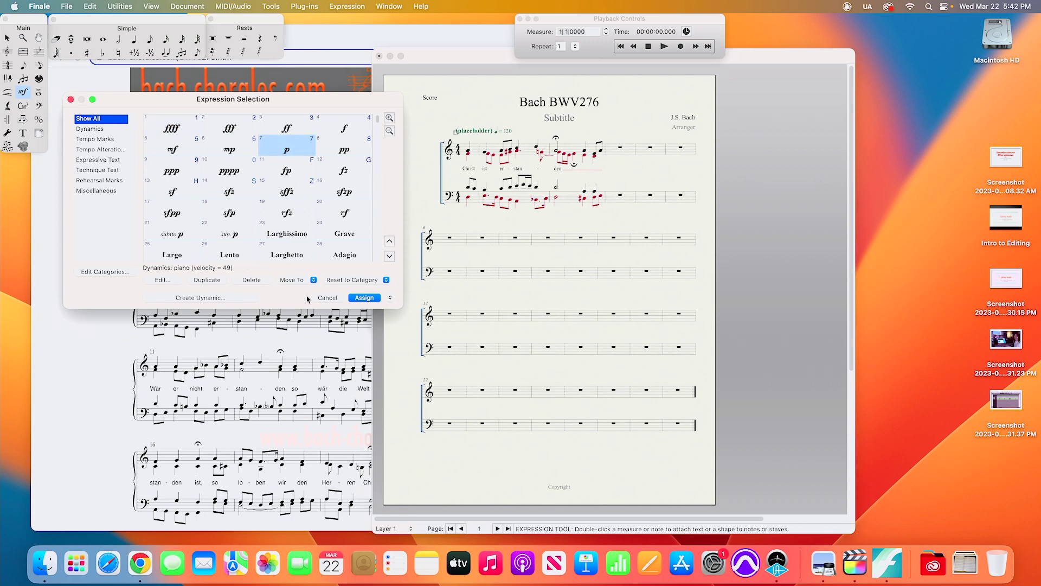
pyautogui.click(365, 298)
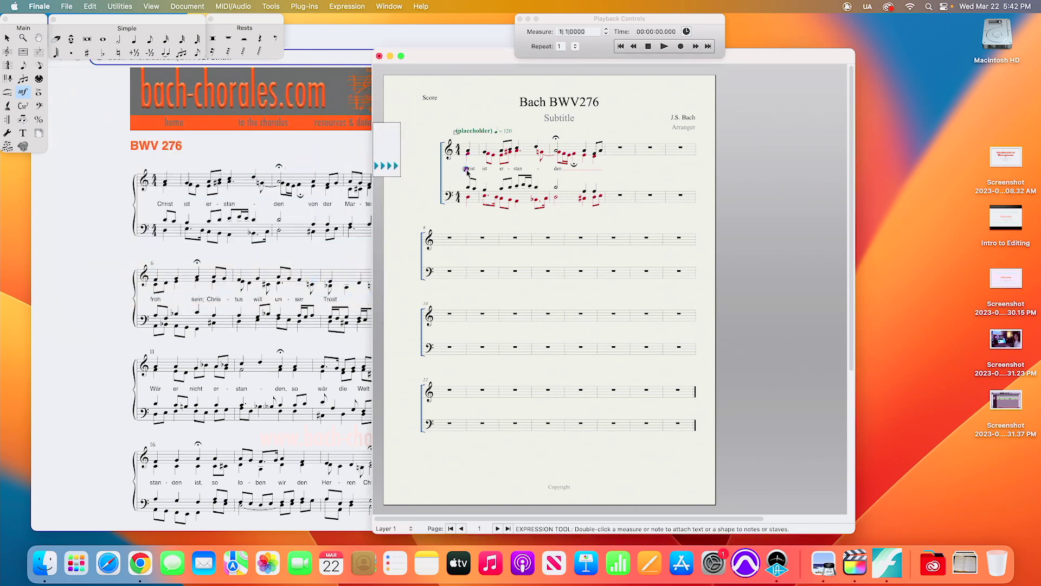
# Drag the p dynamic up above the top staff at the start of measure one.
pyautogui.moveTo(468, 171); pyautogui.dragTo(468, 138)
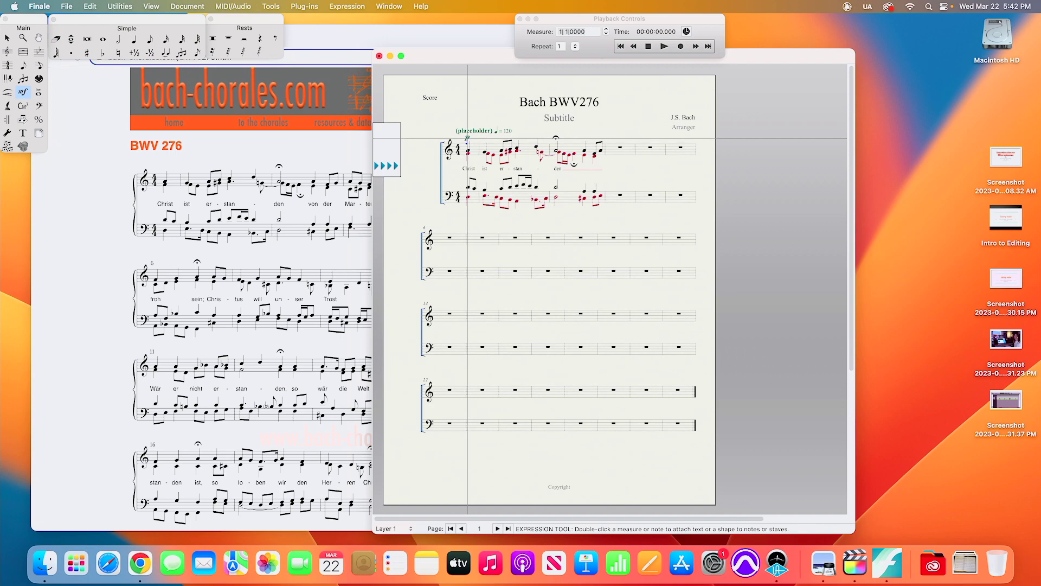
pyautogui.moveTo(467, 138); pyautogui.dragTo(467, 139)
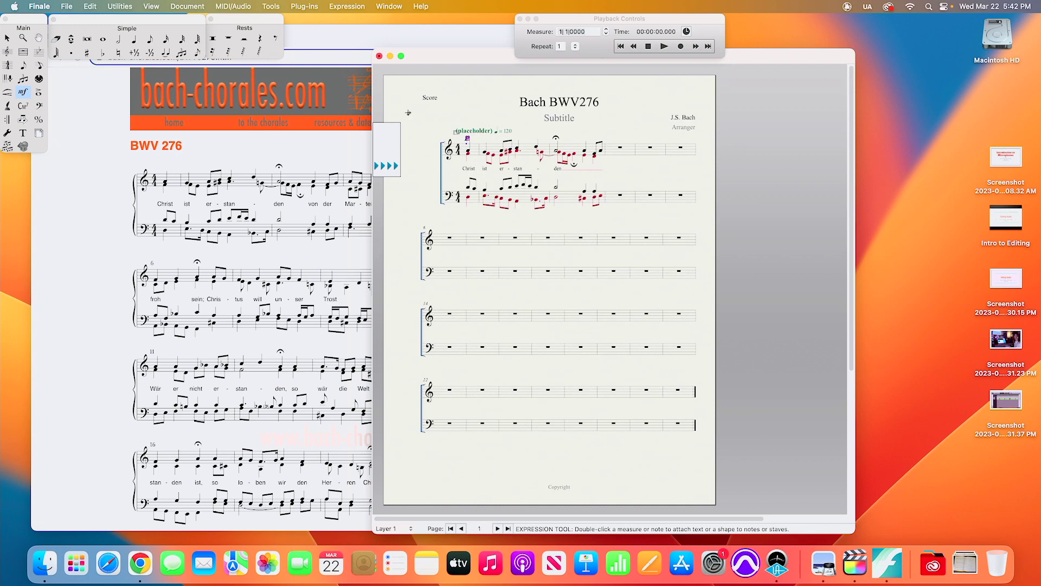
pyautogui.click(7, 38)
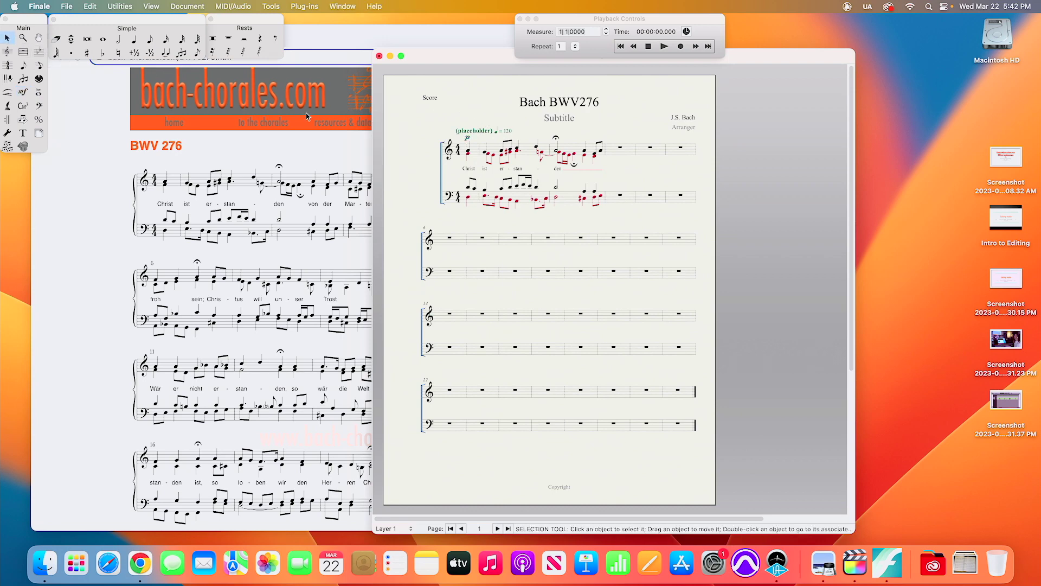
pyautogui.click(23, 92)
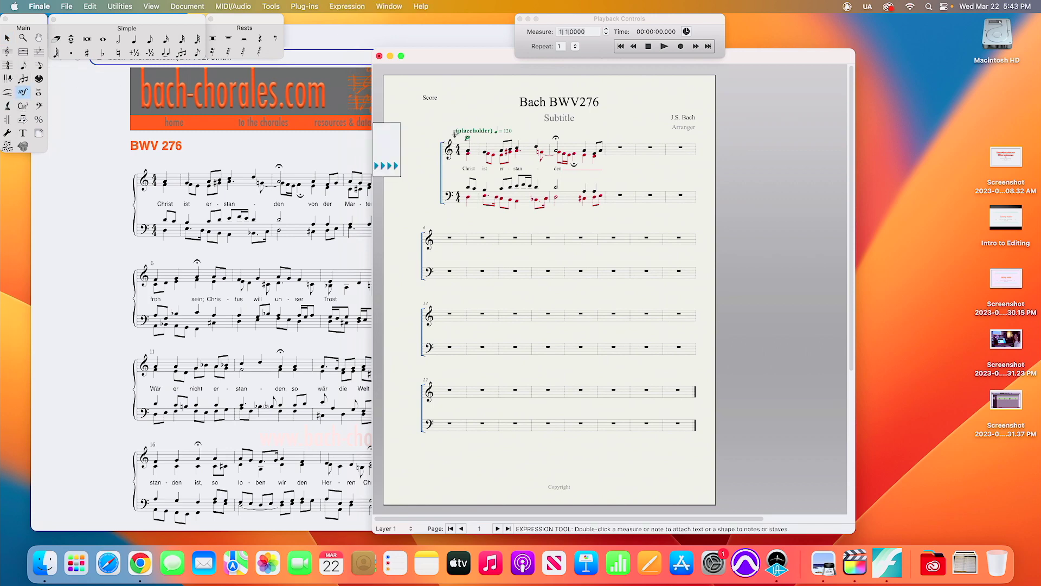
# Edit the placeholder tempo mark's text to read 'Moderate ♩ = 82'.
pyautogui.doubleClick(456, 134)
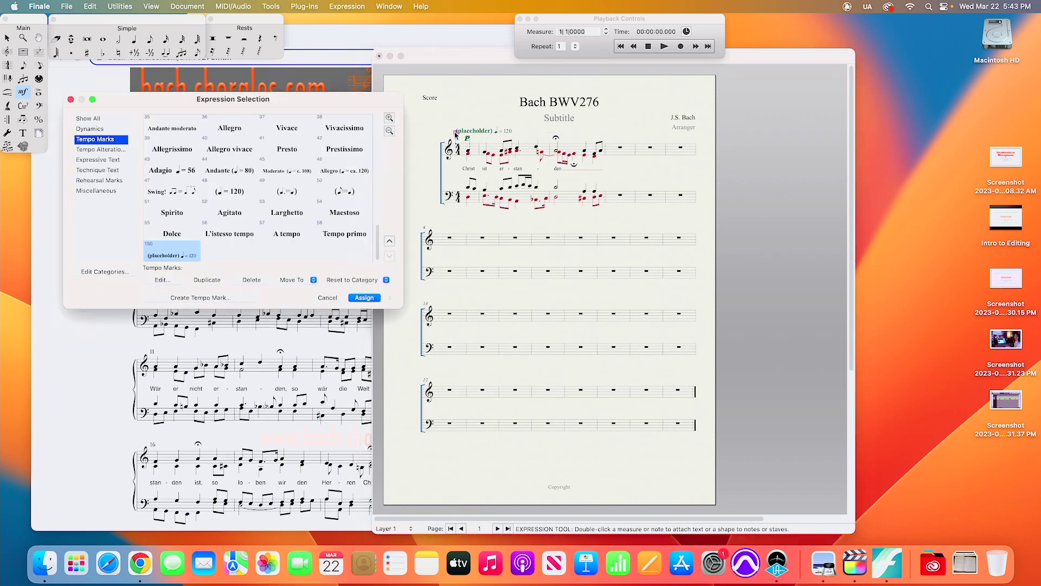
pyautogui.doubleClick(161, 259)
pyautogui.doubleClick(456, 135)
pyautogui.click(157, 280)
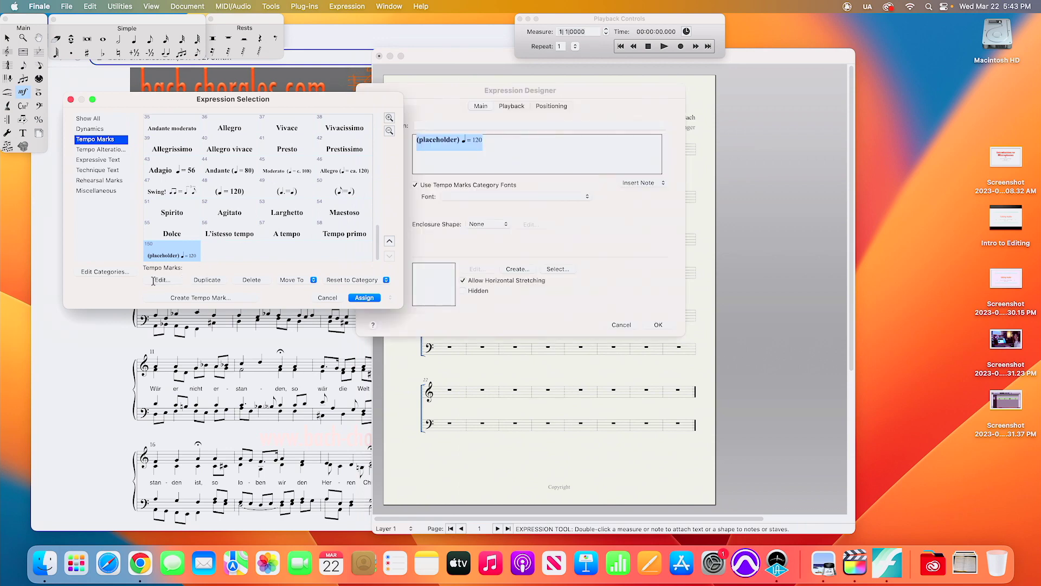
pyautogui.click(454, 140)
pyautogui.moveTo(460, 140); pyautogui.dragTo(384, 141)
pyautogui.write('Moderate')
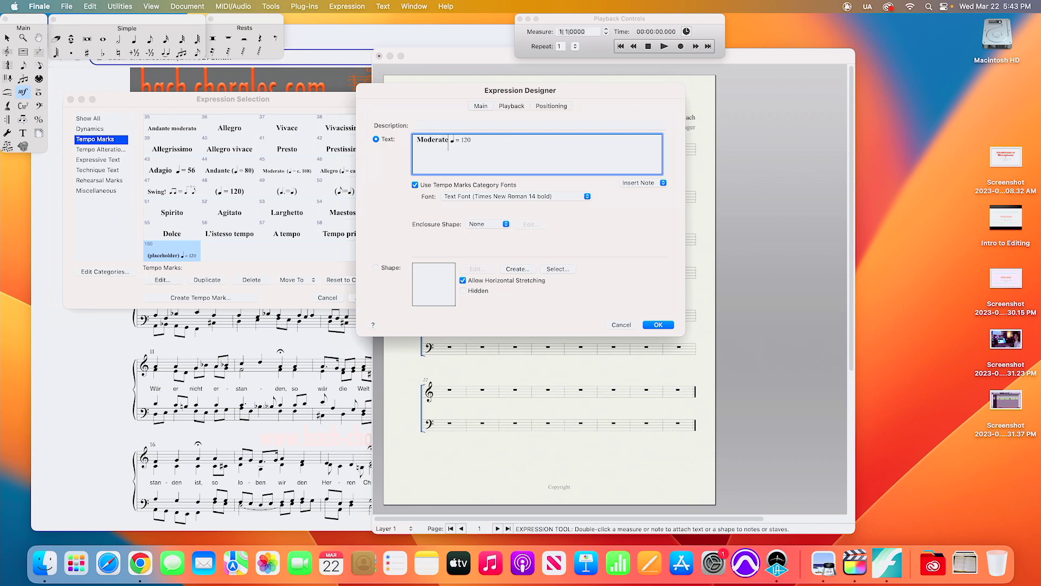
pyautogui.click(458, 142)
pyautogui.write('82')
pyautogui.press('BackSpace')
pyautogui.press('BackSpace')
pyautogui.press('BackSpace')
# Set the tempo mark's playback tempo to 82, confirm, and assign it to the score.
pyautogui.click(512, 106)
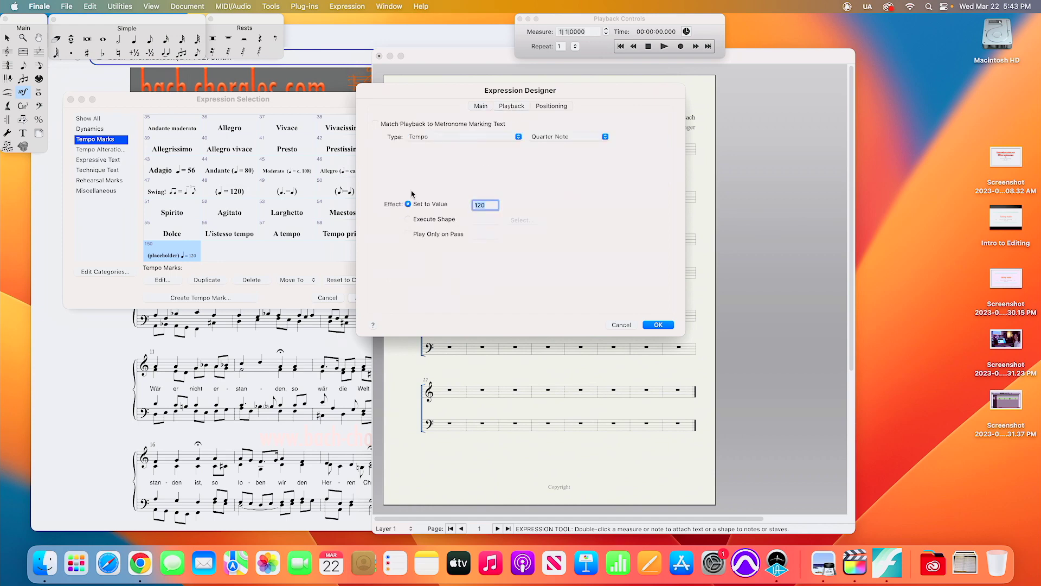
pyautogui.click(482, 206)
pyautogui.press('BackSpace')
pyautogui.press('BackSpace')
pyautogui.press('BackSpace')
pyautogui.write('8')
pyautogui.click(481, 106)
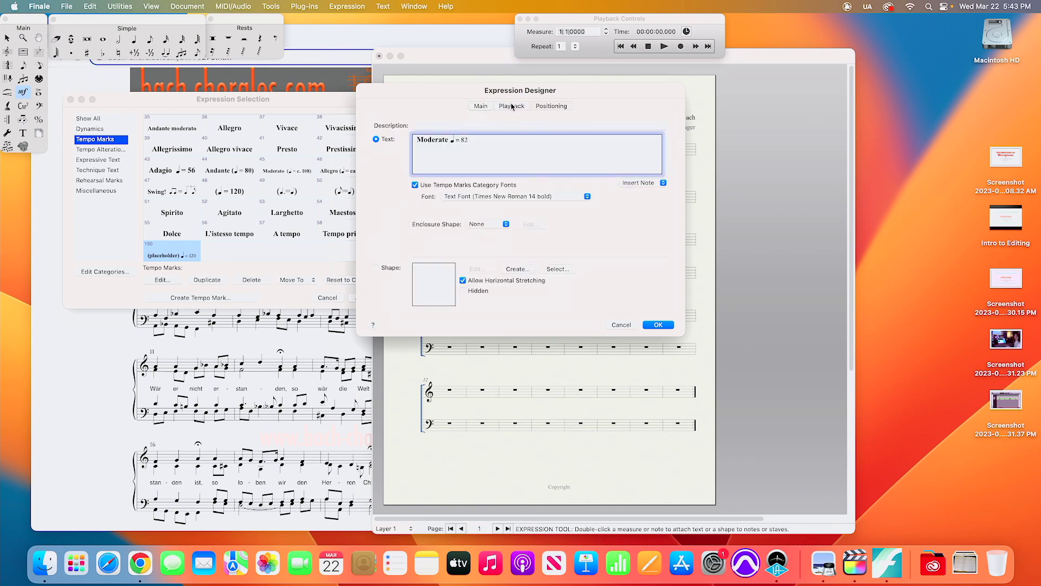
pyautogui.click(511, 106)
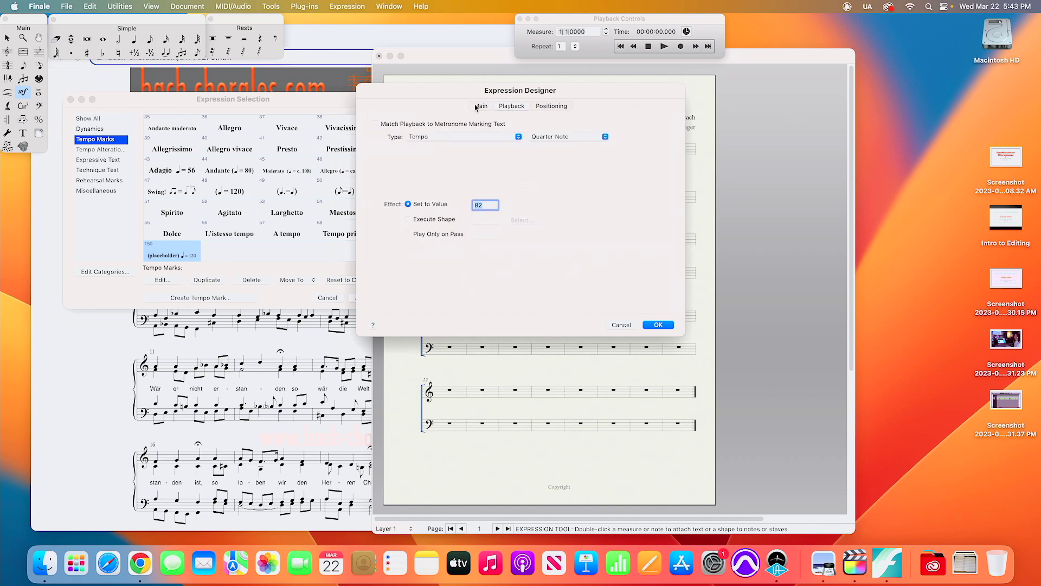
pyautogui.click(476, 106)
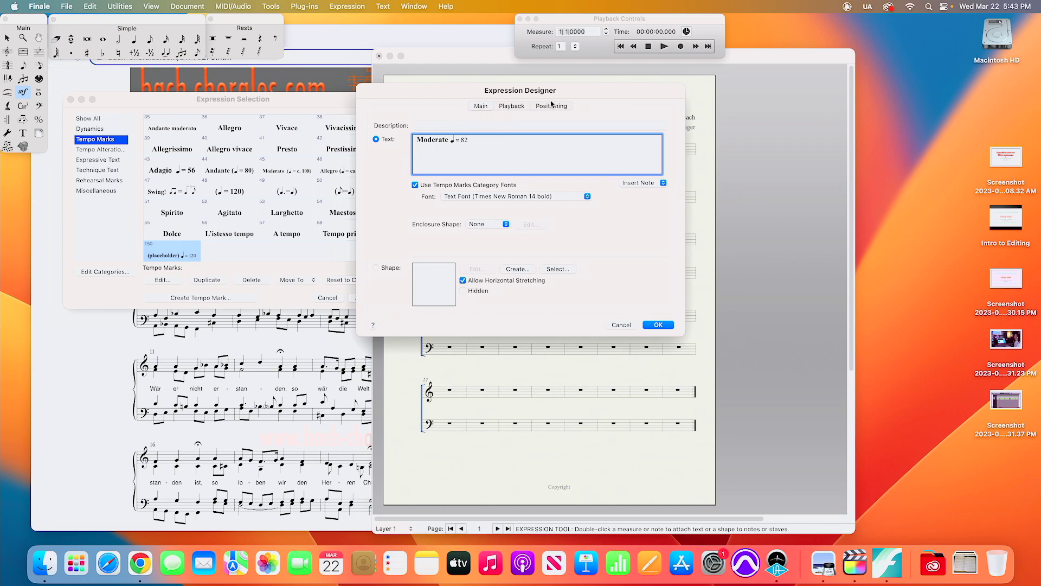
pyautogui.click(505, 106)
pyautogui.click(541, 107)
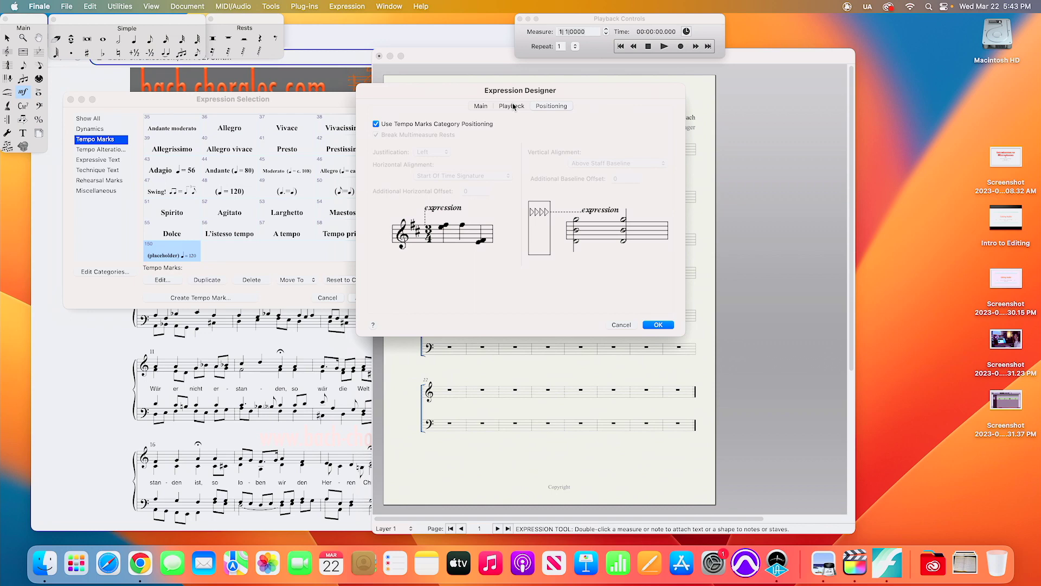
pyautogui.click(513, 106)
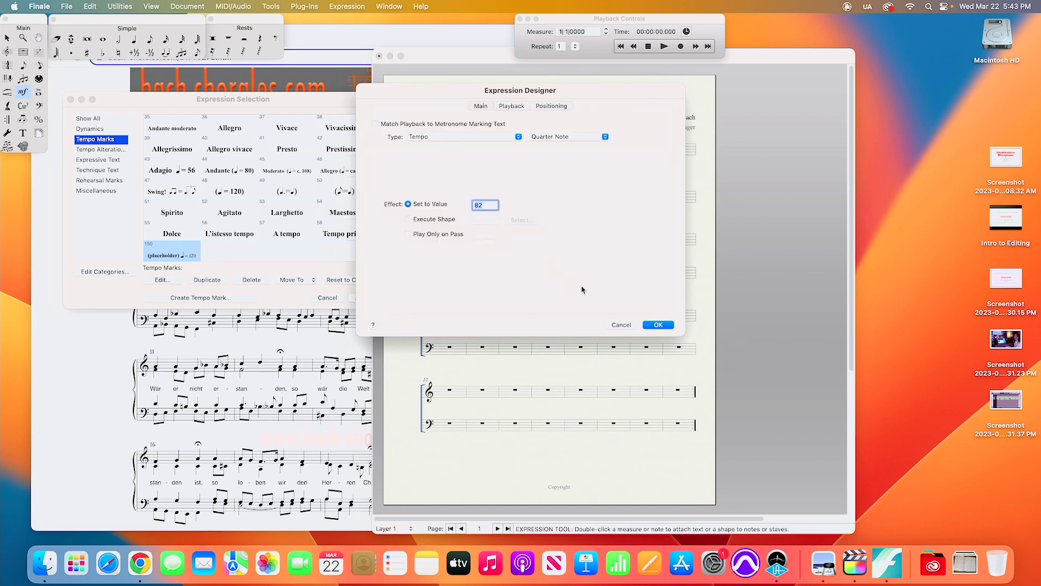
pyautogui.click(658, 324)
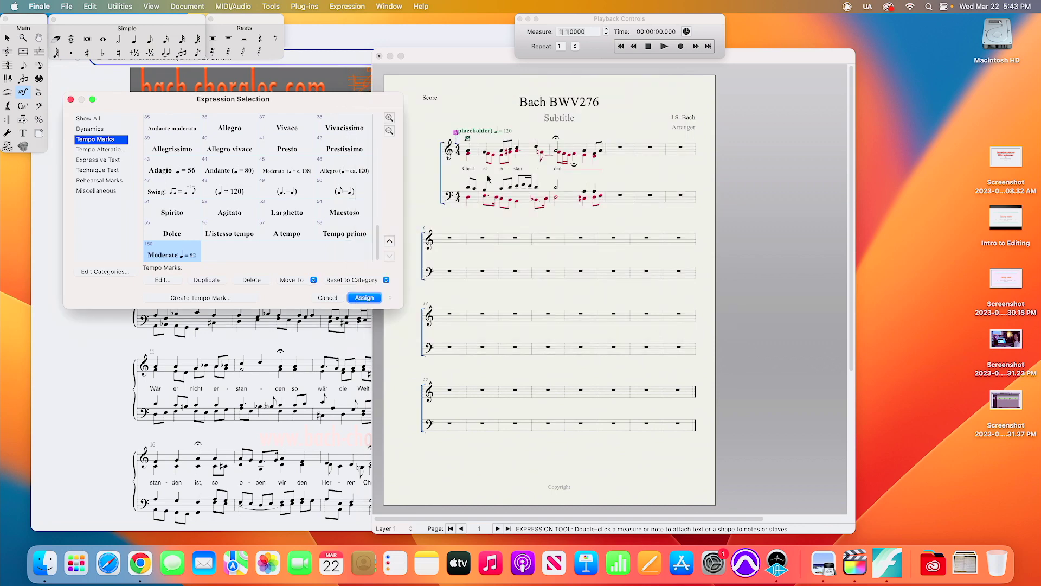
pyautogui.click(365, 297)
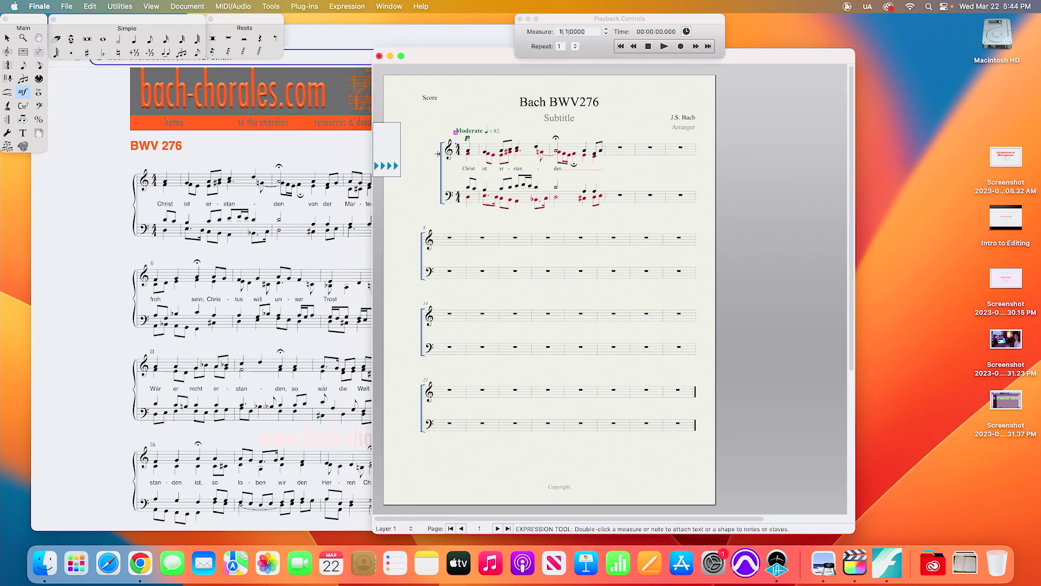
# Draw a crescendo hairpin above the top staff, running right from the p across measure one.
pyautogui.click(8, 97)
pyautogui.moveTo(78, 111); pyautogui.dragTo(77, 77)
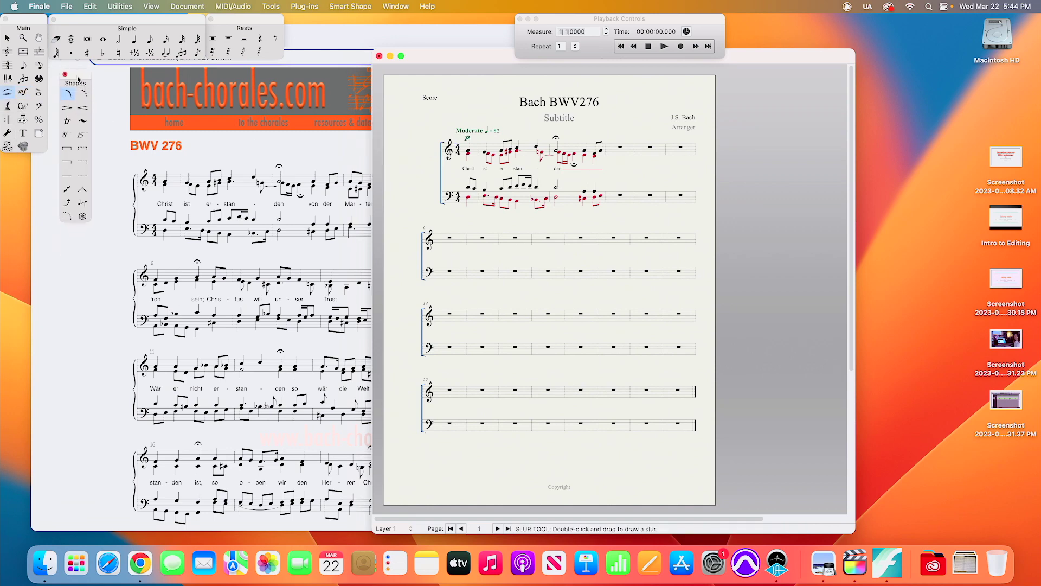
pyautogui.click(82, 109)
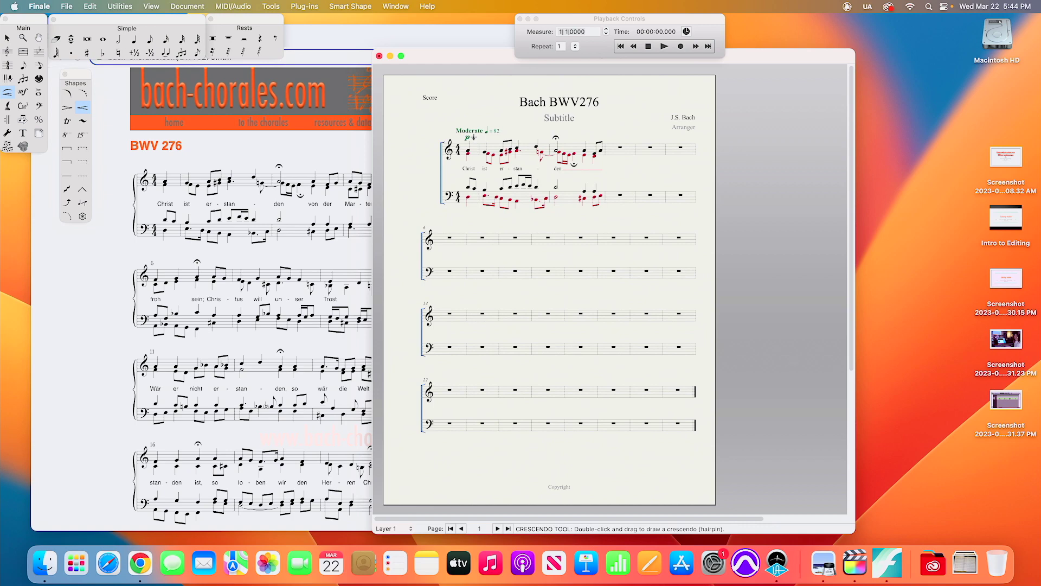
pyautogui.moveTo(479, 137); pyautogui.dragTo(544, 136)
pyautogui.click(8, 42)
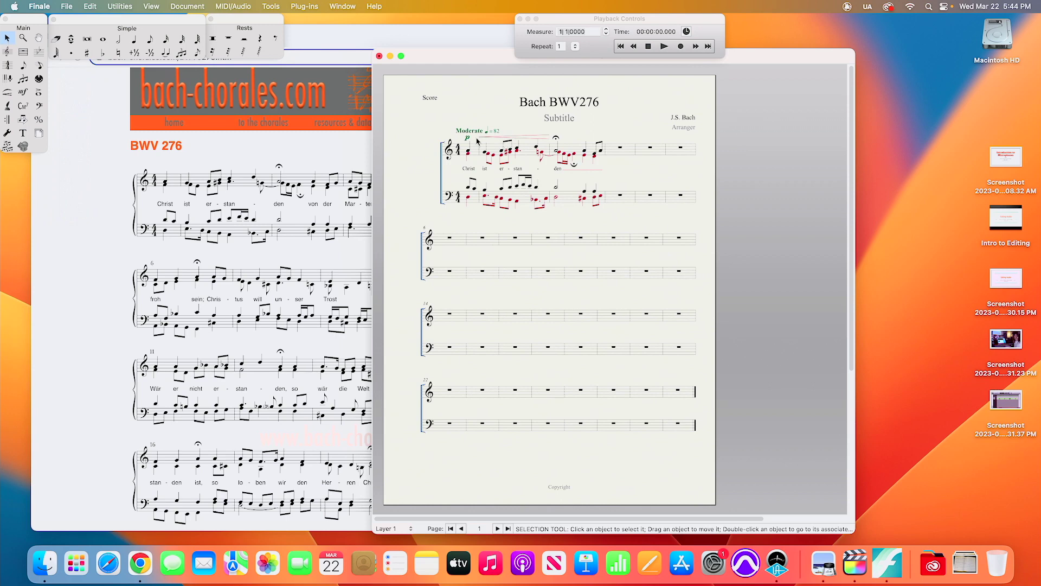
pyautogui.click(7, 92)
pyautogui.click(515, 136)
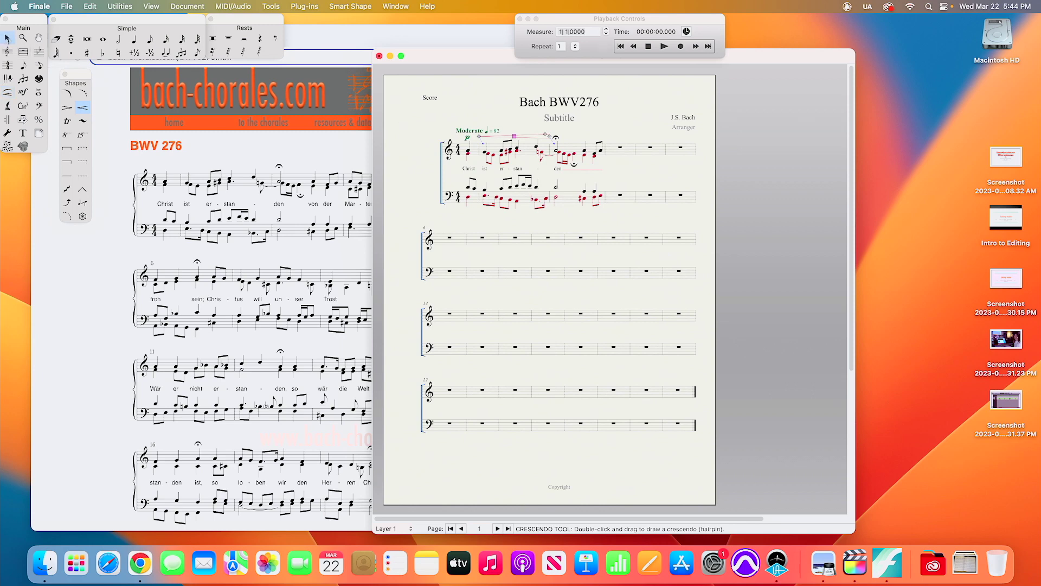
pyautogui.click(7, 39)
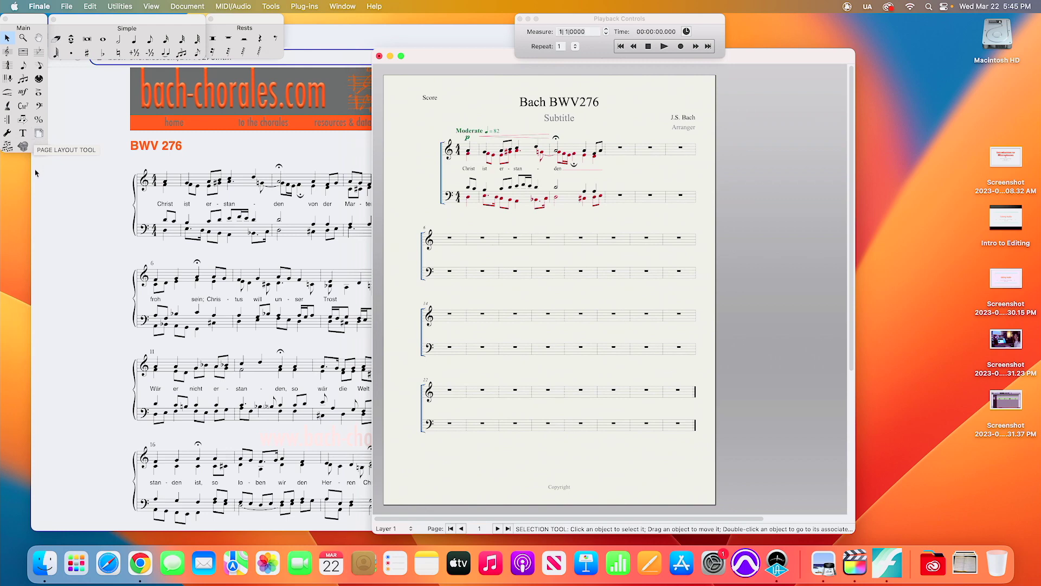
# Move the last measure of system one down so it starts system two.
pyautogui.click(39, 136)
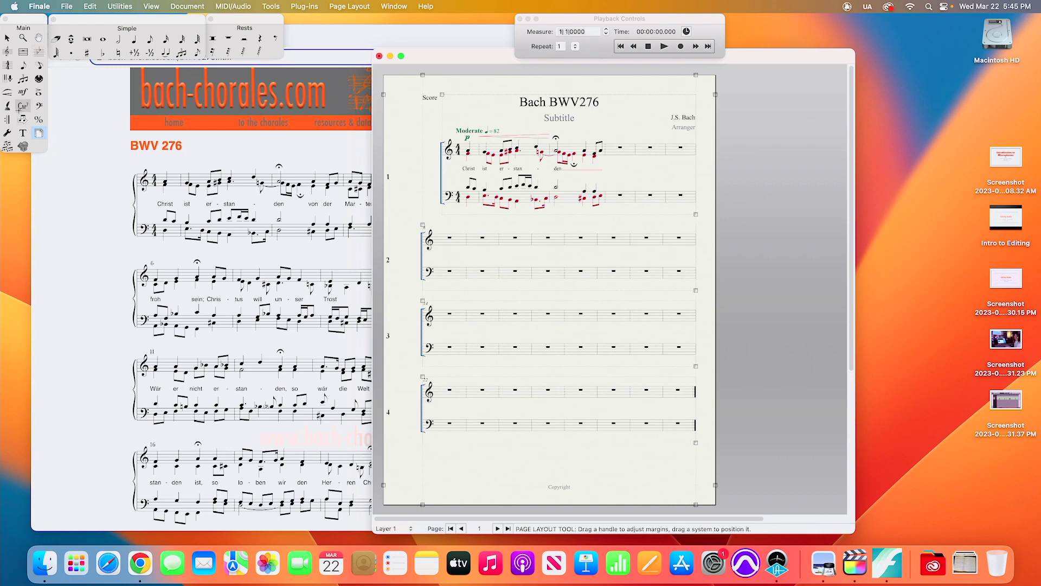
pyautogui.click(23, 51)
pyautogui.click(649, 149)
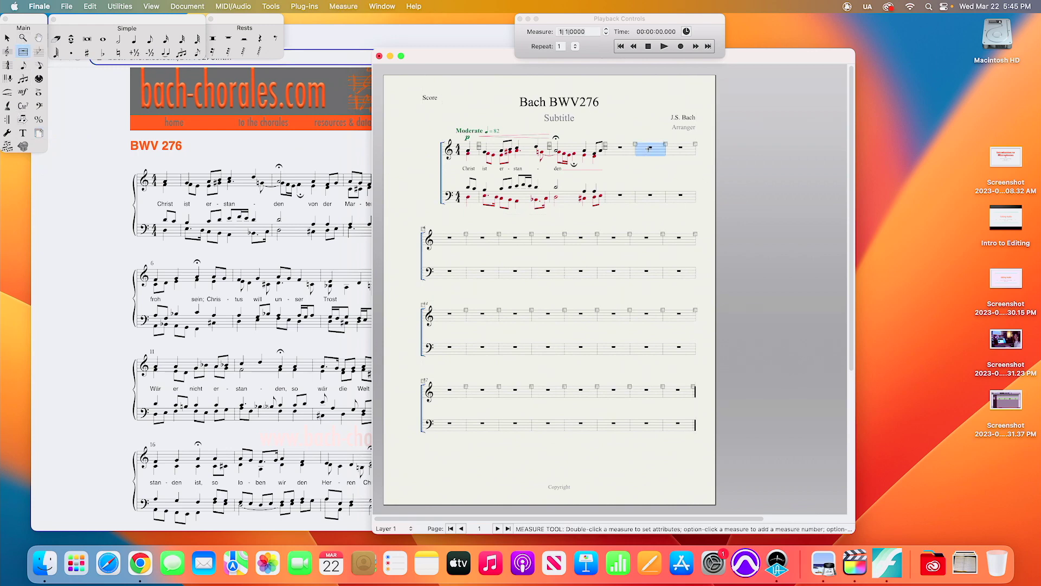
pyautogui.press('Down')
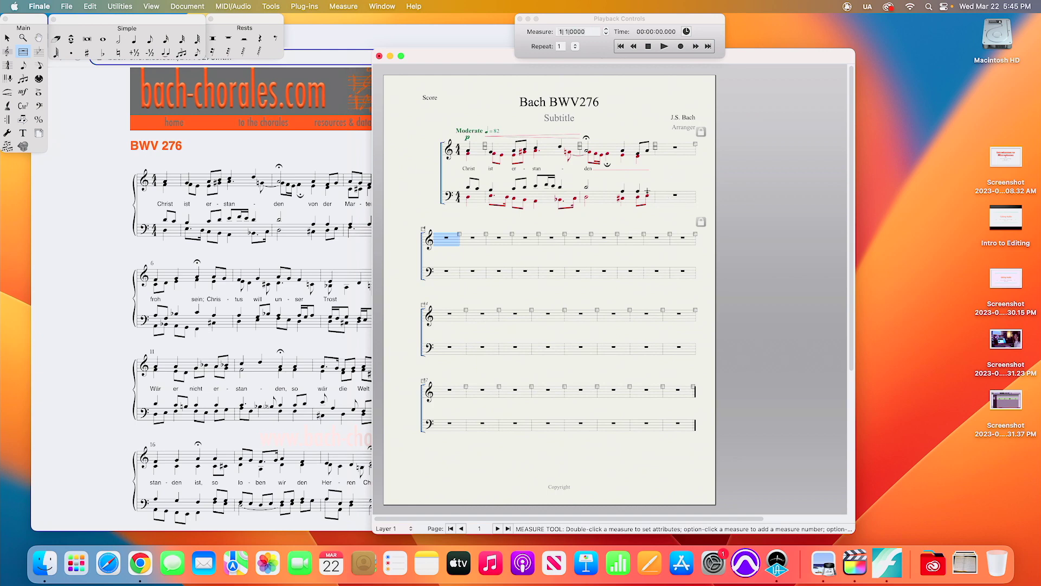
pyautogui.click(664, 171)
pyautogui.moveTo(447, 59); pyautogui.dragTo(419, 64)
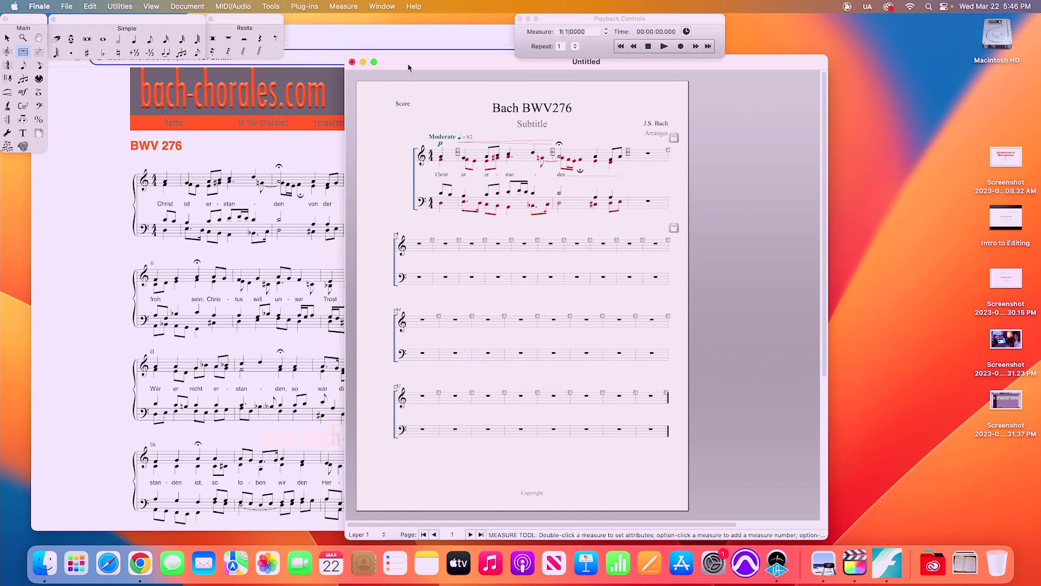
pyautogui.moveTo(408, 64); pyautogui.dragTo(551, 61)
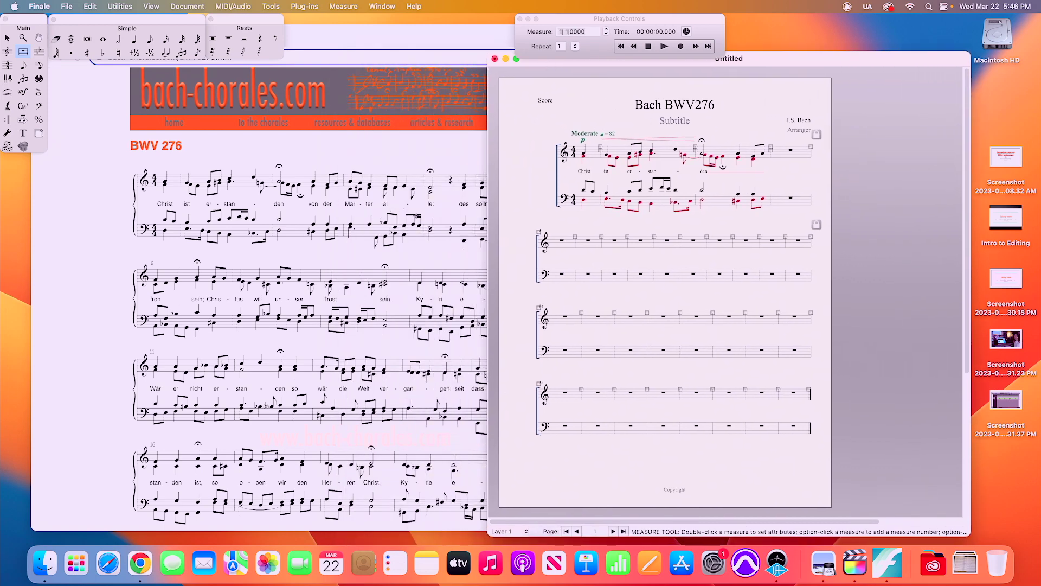
pyautogui.moveTo(574, 67); pyautogui.dragTo(428, 66)
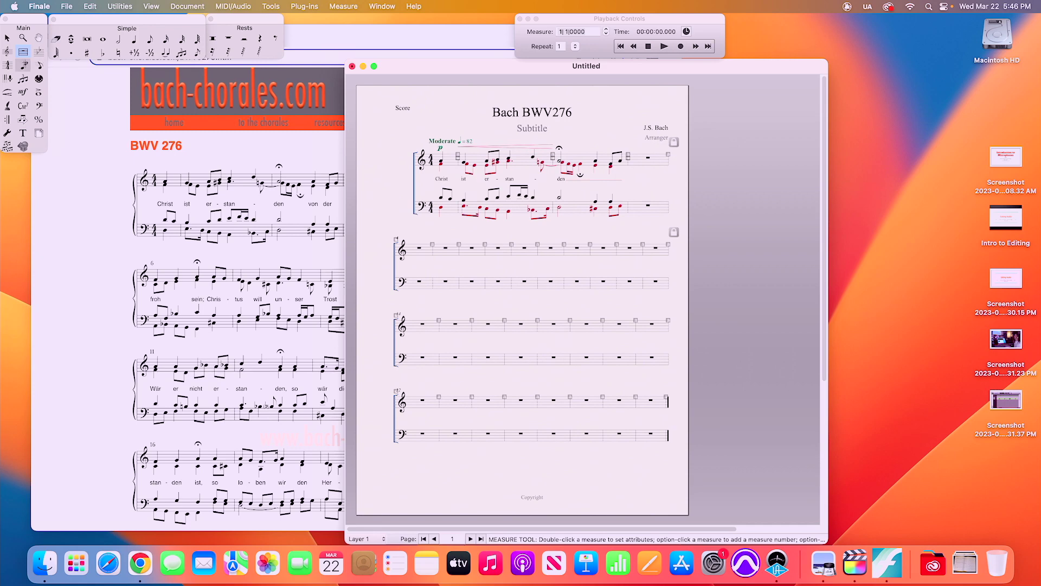
# Delete the Subtitle placeholder text block.
pyautogui.click(22, 133)
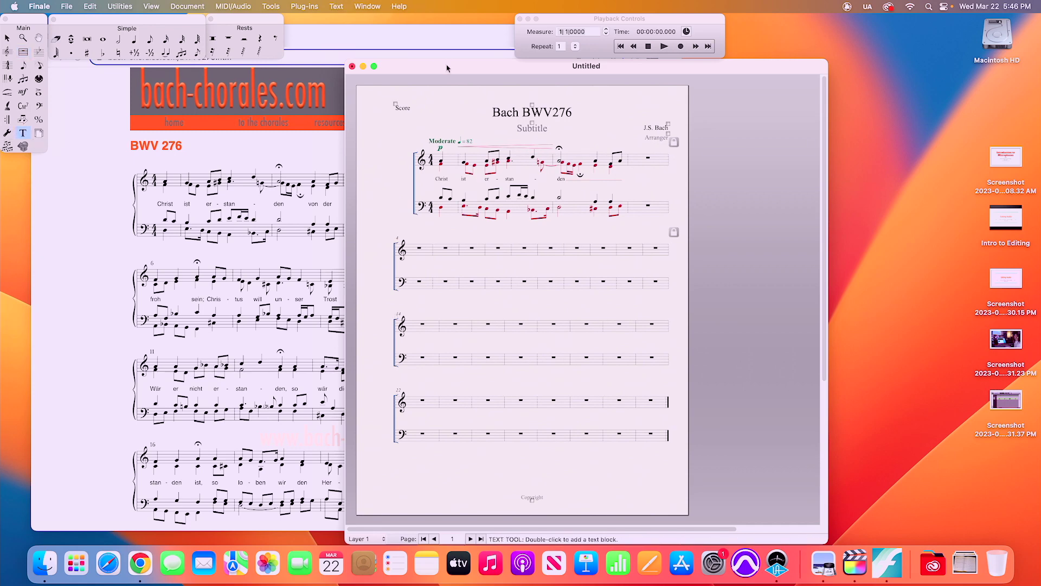
pyautogui.moveTo(447, 64); pyautogui.dragTo(407, 63)
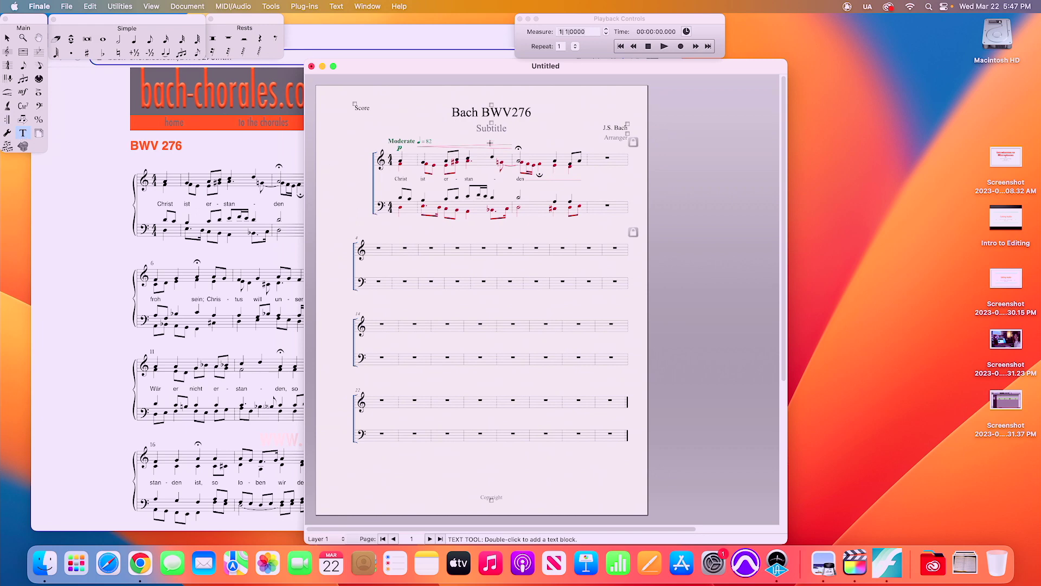
pyautogui.click(491, 123)
pyautogui.press('BackSpace')
# Replace the Arranger placeholder with the arranger's name and delete the Copyright block.
pyautogui.doubleClick(627, 134)
pyautogui.write('Brandon Vaccaro')
pyautogui.press('Return')
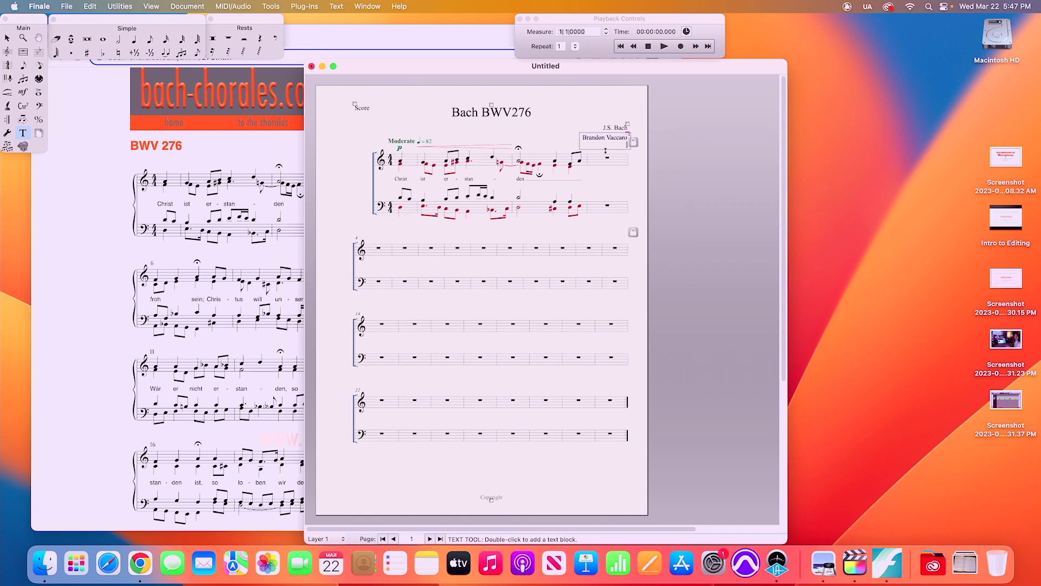
pyautogui.press('BackSpace')
pyautogui.press('Escape')
pyautogui.press('Delete')
# Open the Edit System Margins dialog from a system handle in Page Layout.
pyautogui.click(39, 133)
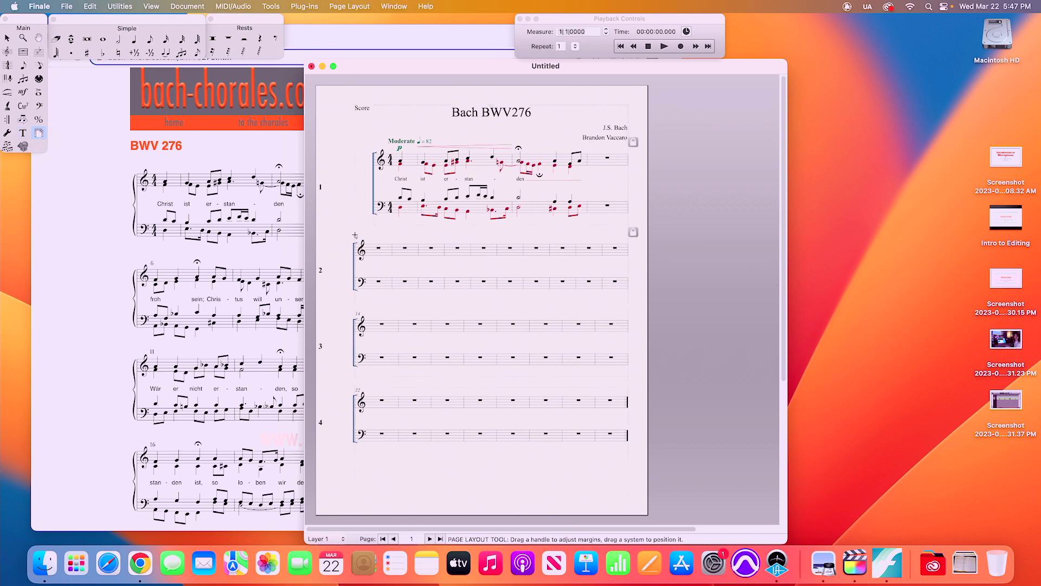
pyautogui.rightClick(355, 236)
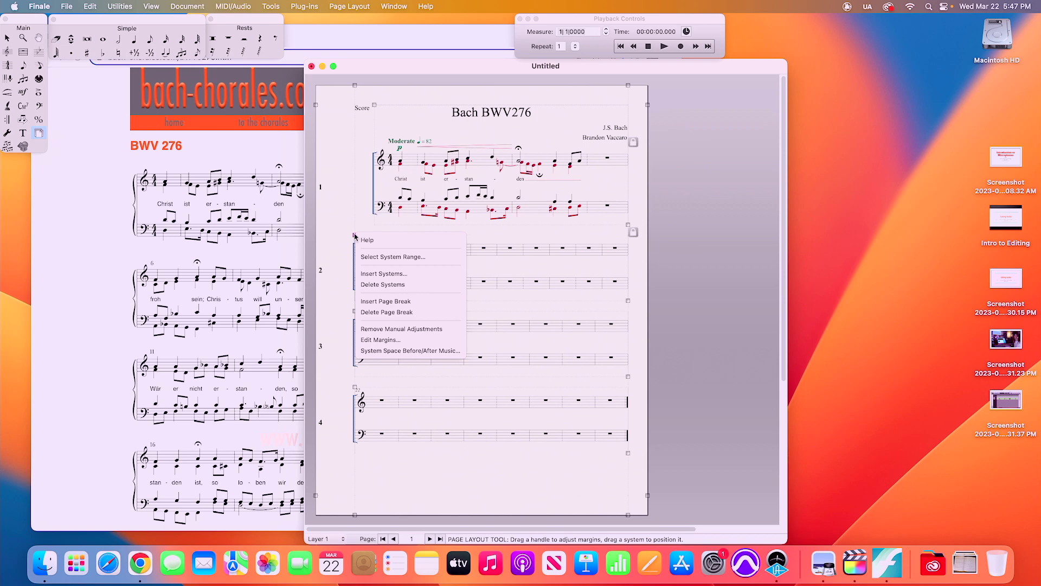
pyautogui.click(373, 340)
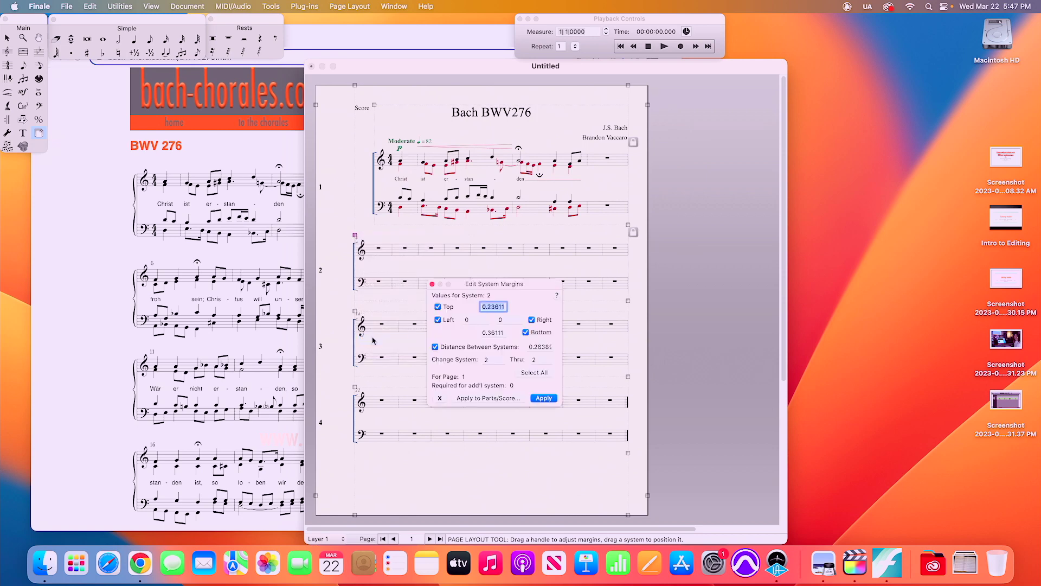
pyautogui.moveTo(485, 287); pyautogui.dragTo(481, 286)
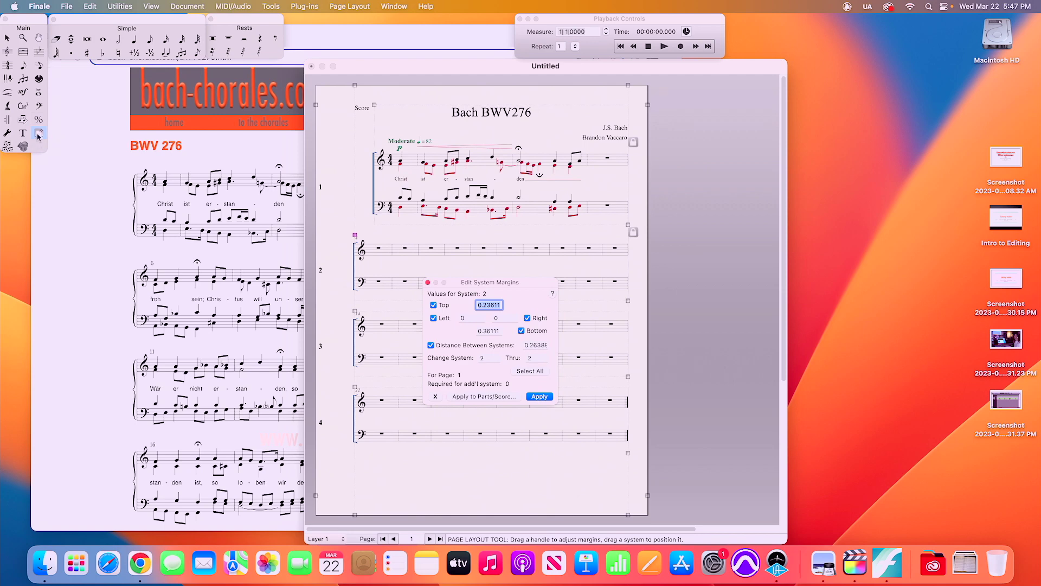
pyautogui.moveTo(478, 287); pyautogui.dragTo(228, 172)
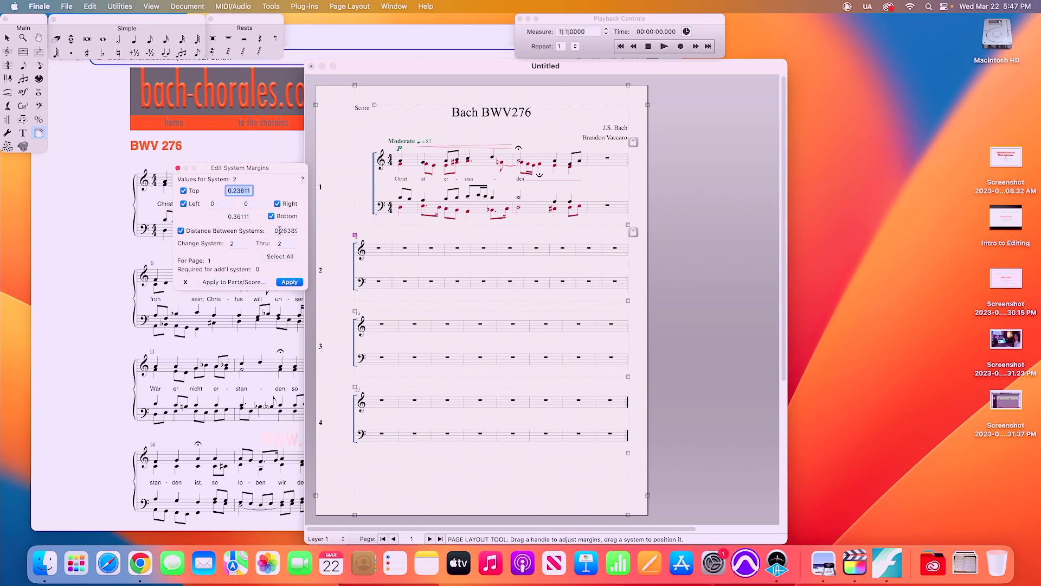
# Set system 1's left margin to 0 and apply it.
pyautogui.click(375, 107)
pyautogui.click(374, 105)
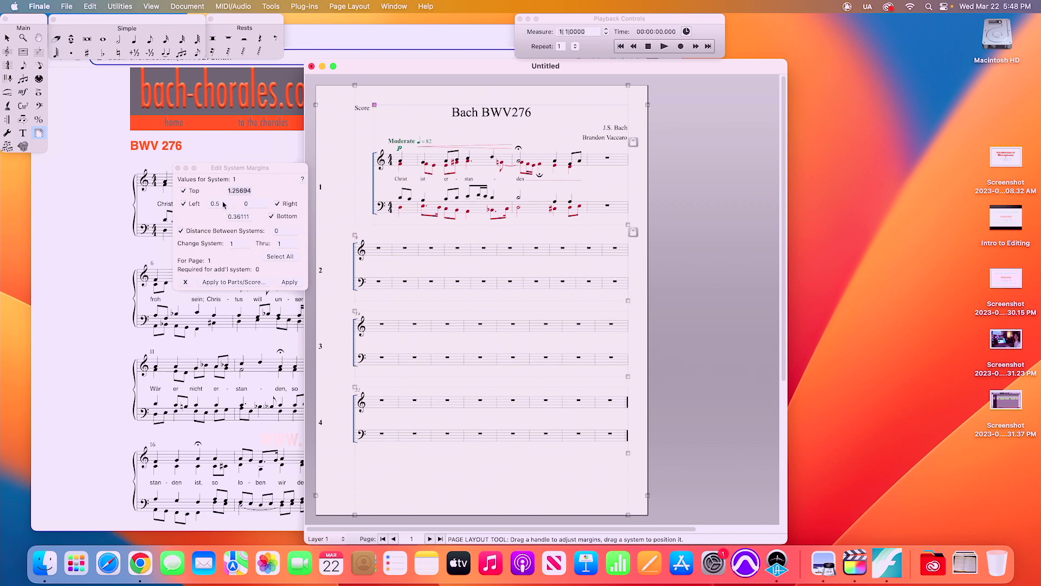
pyautogui.click(354, 235)
pyautogui.click(373, 105)
pyautogui.click(225, 202)
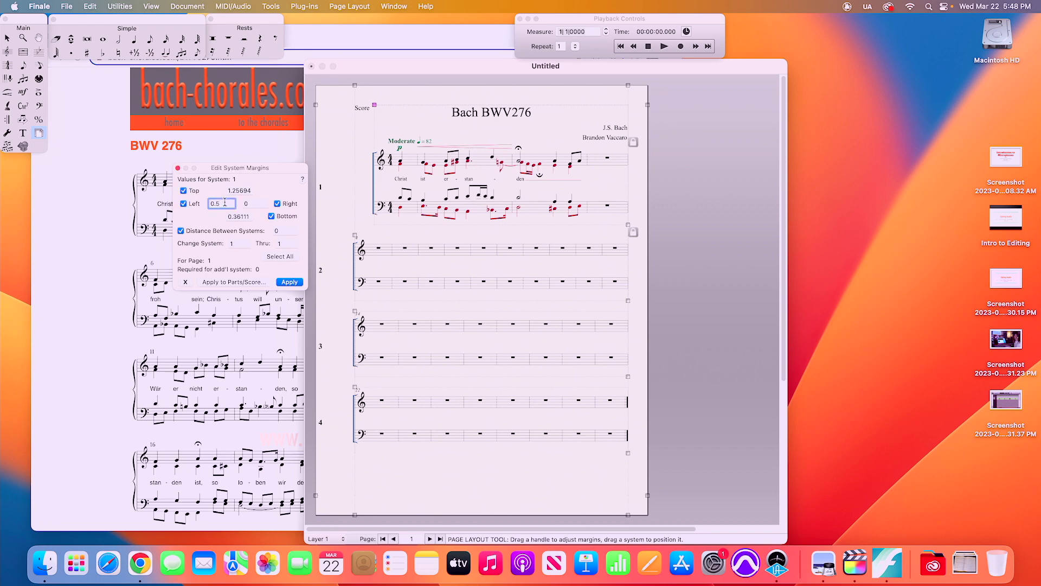
pyautogui.press('BackSpace')
pyautogui.press('BackSpace')
pyautogui.click(289, 282)
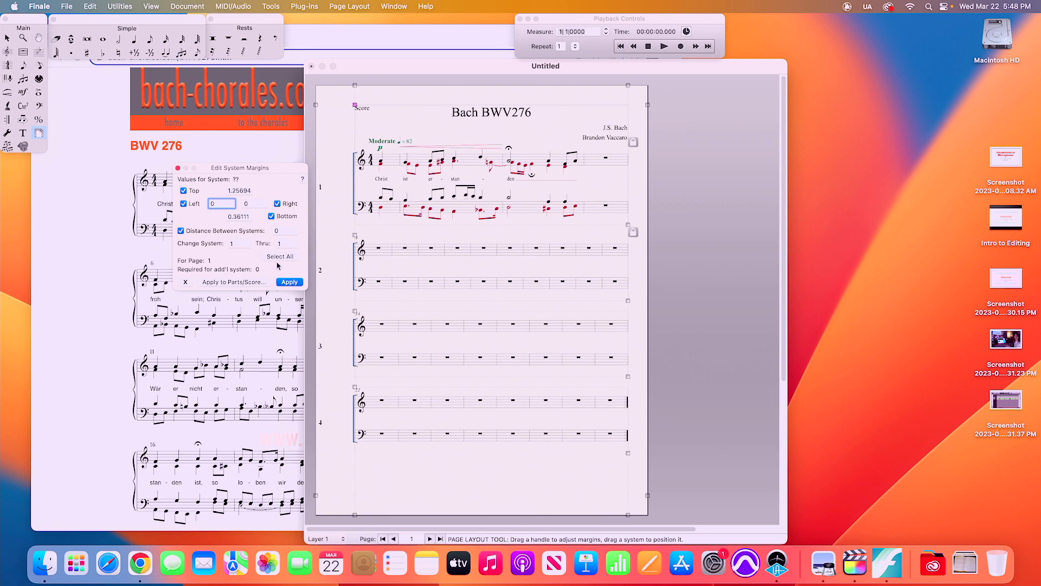
pyautogui.click(356, 236)
pyautogui.click(356, 237)
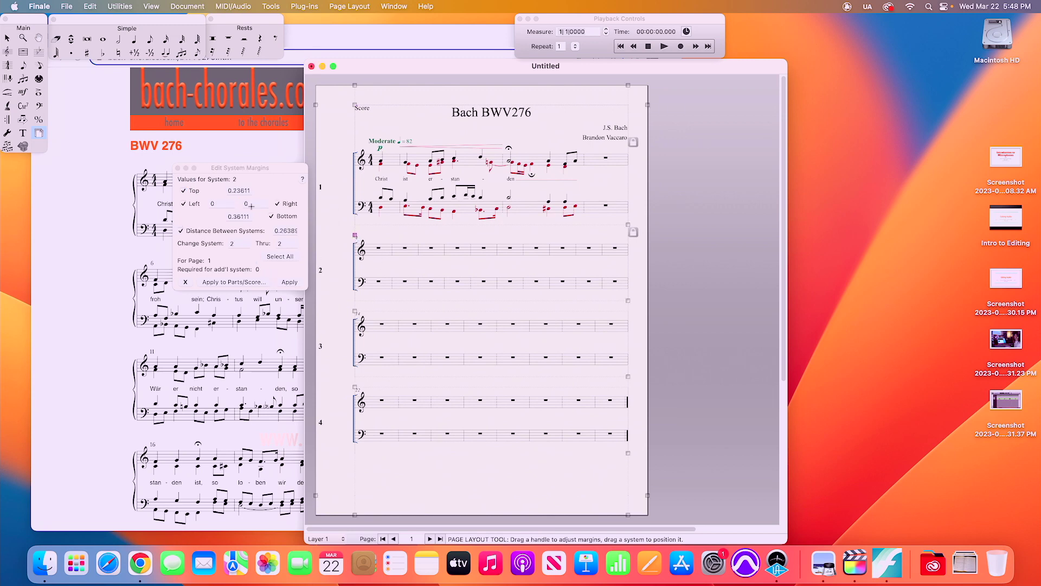
# Set the distance between systems to 0.5 and apply.
pyautogui.click(280, 230)
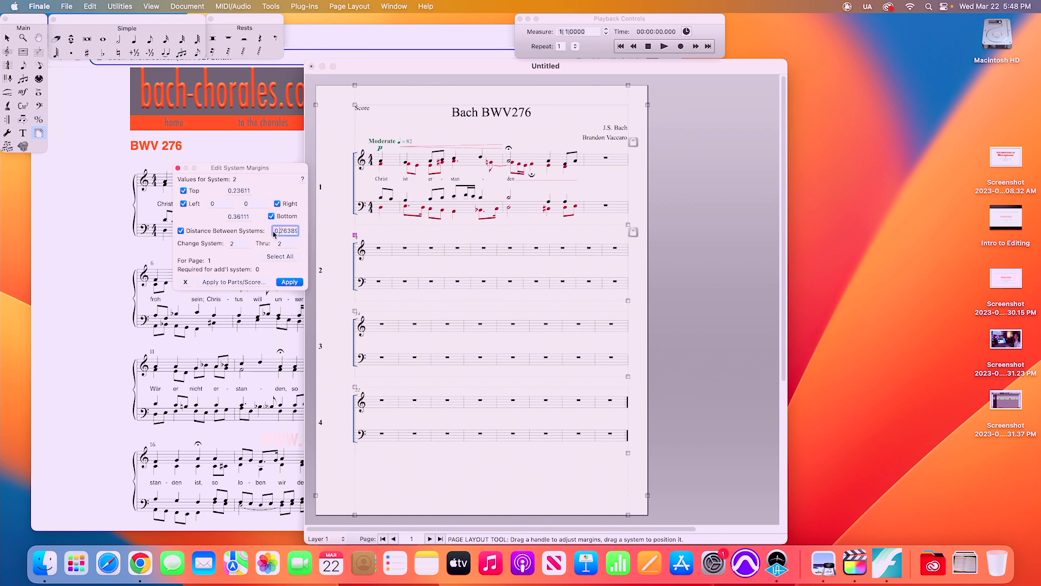
pyautogui.moveTo(279, 229); pyautogui.dragTo(335, 233)
pyautogui.write('0.5')
pyautogui.click(284, 243)
pyautogui.click(292, 282)
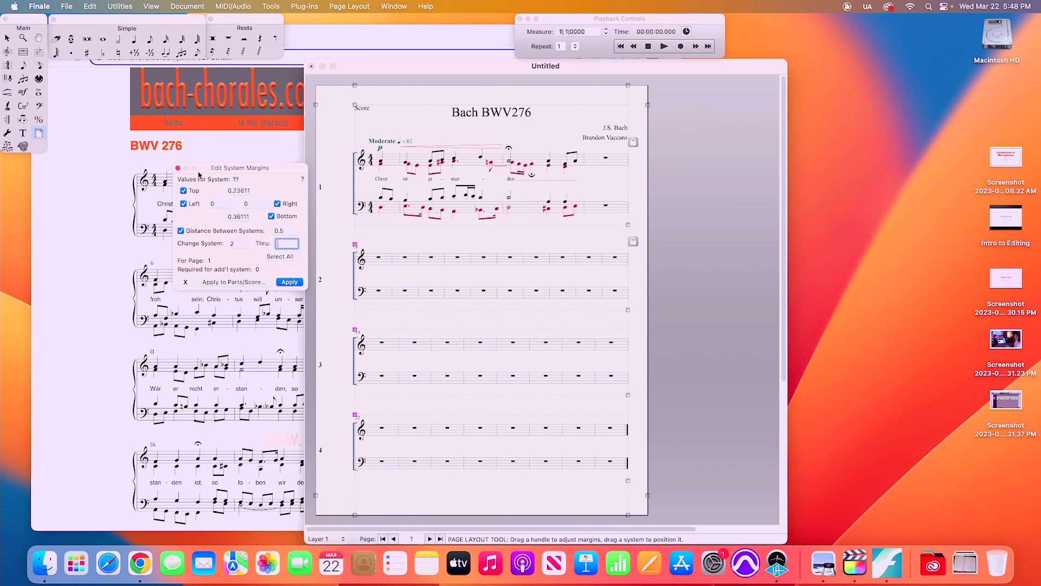
# Lower the bass staves of systems 1–3 to widen the treble-bass gap.
pyautogui.click(179, 168)
pyautogui.click(8, 51)
pyautogui.moveTo(359, 286); pyautogui.dragTo(359, 296)
pyautogui.moveTo(359, 201); pyautogui.dragTo(359, 201)
pyautogui.moveTo(359, 299); pyautogui.dragTo(359, 299)
pyautogui.moveTo(359, 389); pyautogui.dragTo(359, 401)
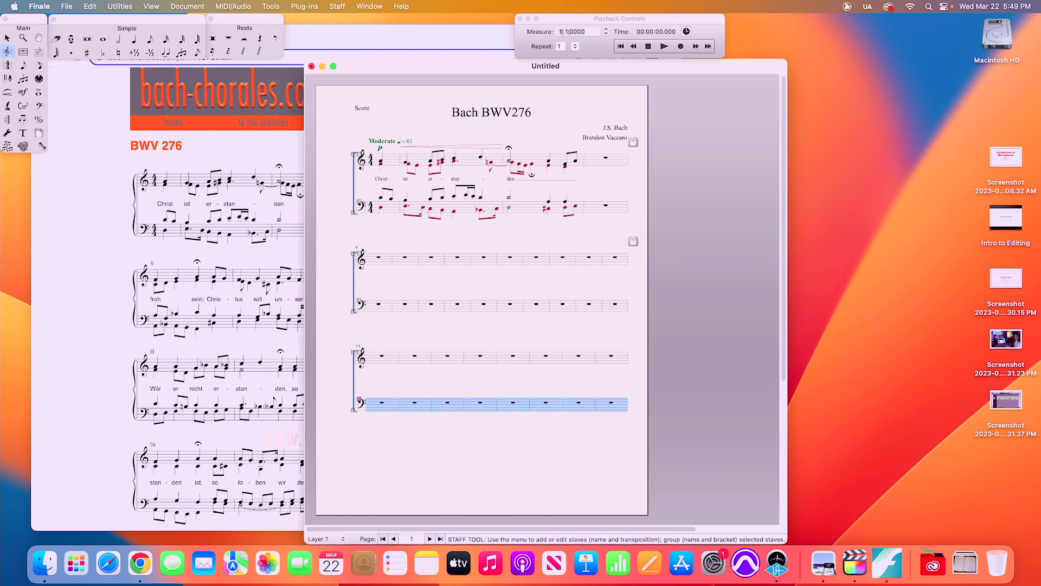
# Reduce the distance between systems to 0.4 and apply.
pyautogui.click(39, 132)
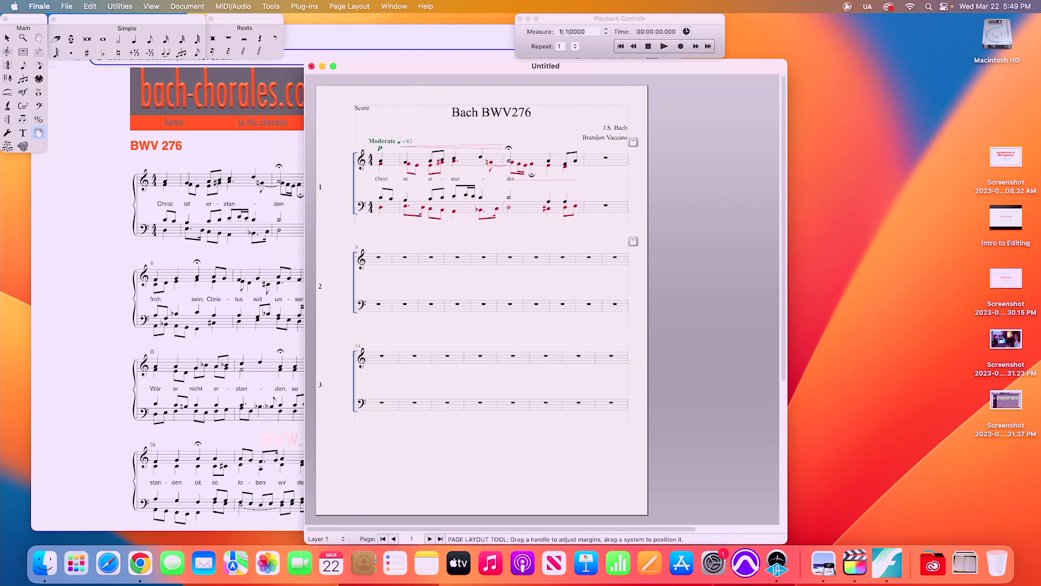
pyautogui.rightClick(355, 245)
pyautogui.click(386, 350)
pyautogui.click(282, 231)
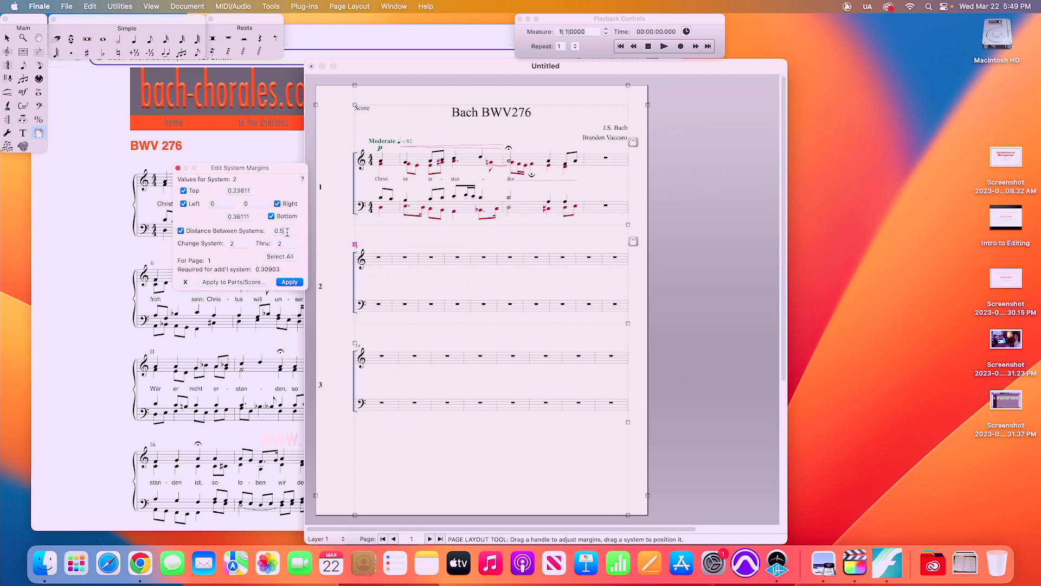
pyautogui.press('BackSpace')
pyautogui.write('4')
pyautogui.click(289, 243)
pyautogui.click(291, 281)
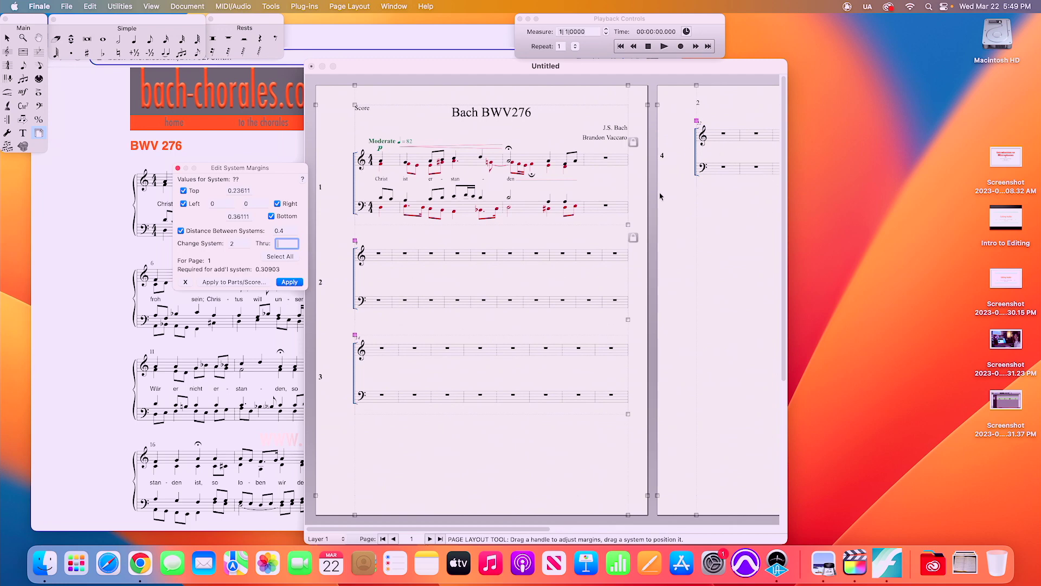
# Tighten system spacing to 0.35 and lower the bass staff on page 2.
pyautogui.click(292, 231)
pyautogui.write('35')
pyautogui.click(292, 282)
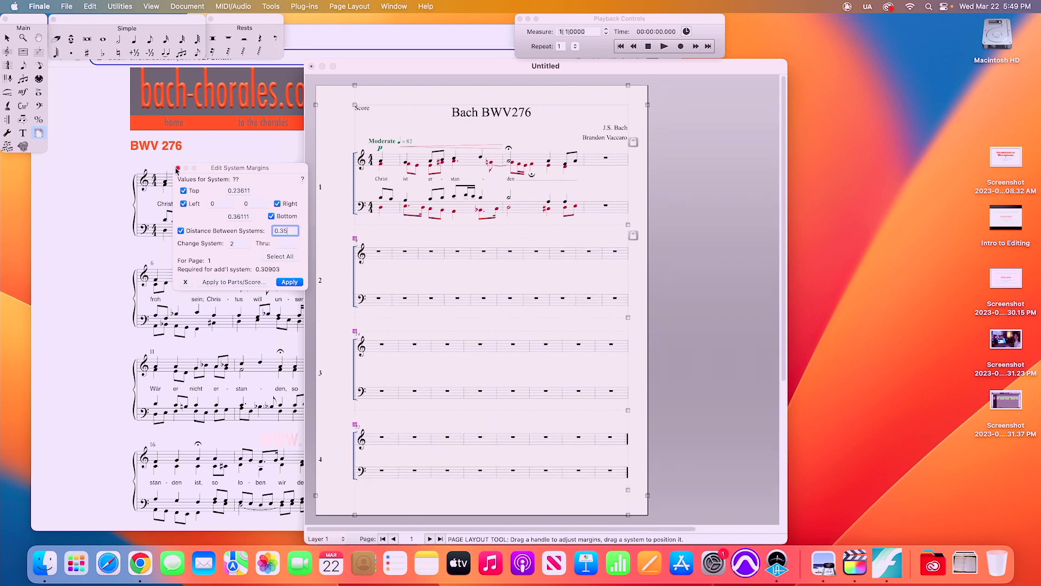
pyautogui.click(177, 169)
pyautogui.click(7, 52)
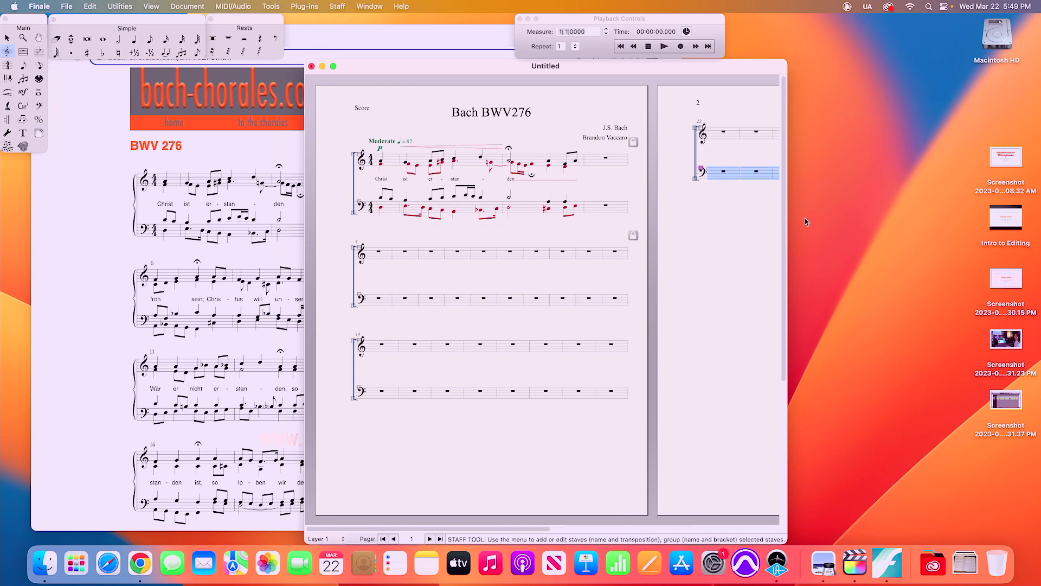
pyautogui.moveTo(701, 169); pyautogui.dragTo(700, 175)
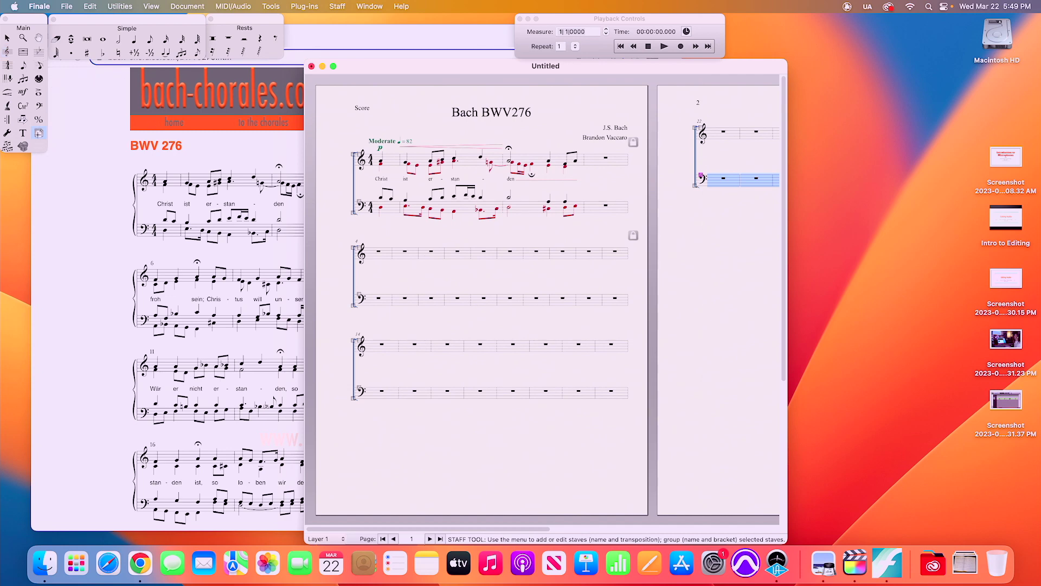
# Apply 0.3 system spacing to all following systems by clearing the Thru limit.
pyautogui.click(39, 133)
pyautogui.rightClick(355, 236)
pyautogui.click(379, 342)
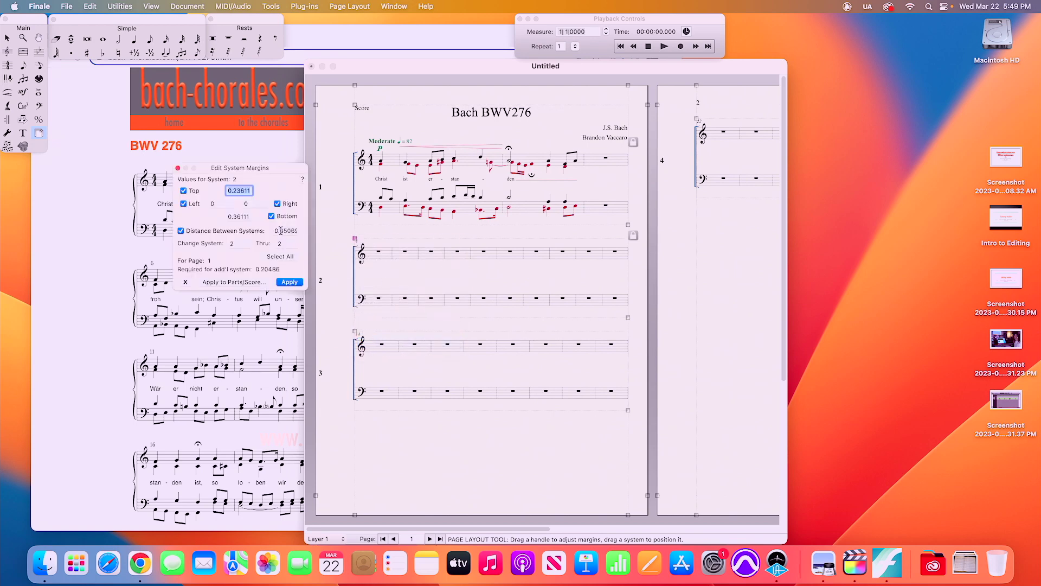
pyautogui.doubleClick(281, 230)
pyautogui.write('0.3')
pyautogui.click(287, 282)
pyautogui.doubleClick(286, 244)
pyautogui.press('BackSpace')
pyautogui.click(290, 282)
# Set the system spacing to 0.25 so all four systems fit on page one.
pyautogui.click(289, 231)
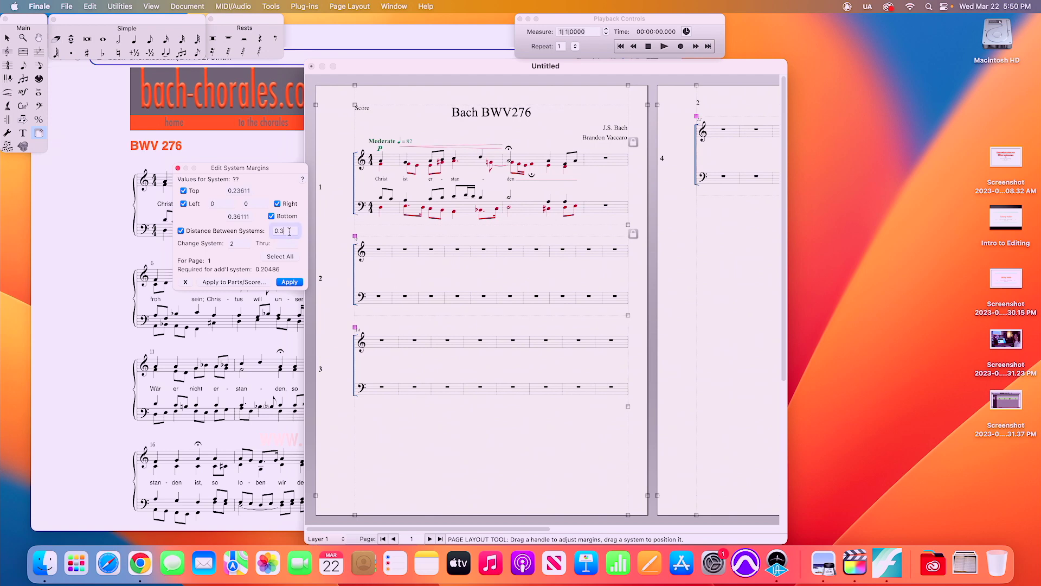
pyautogui.write('25')
pyautogui.click(291, 283)
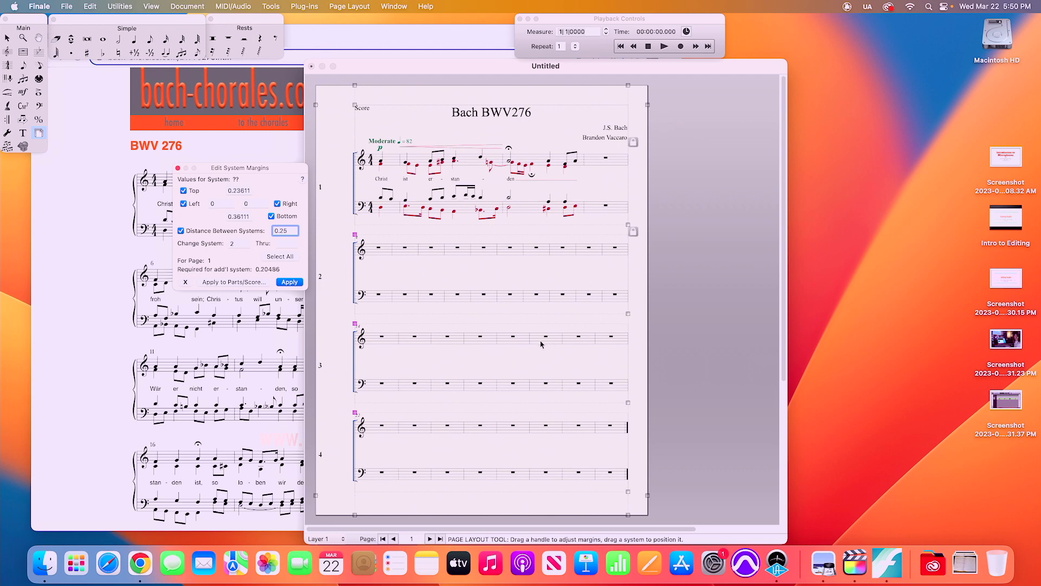
pyautogui.click(178, 168)
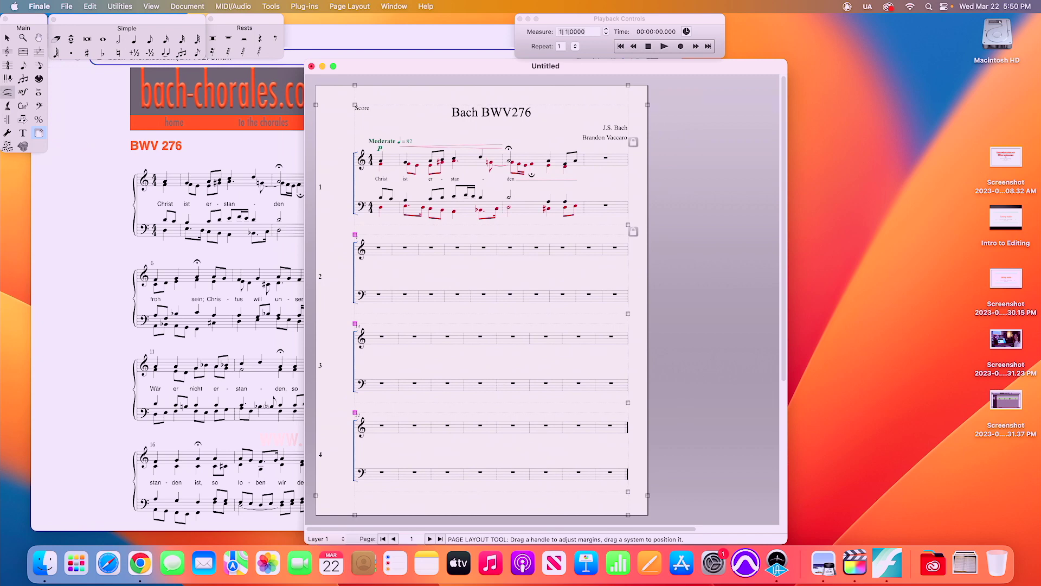
pyautogui.click(8, 92)
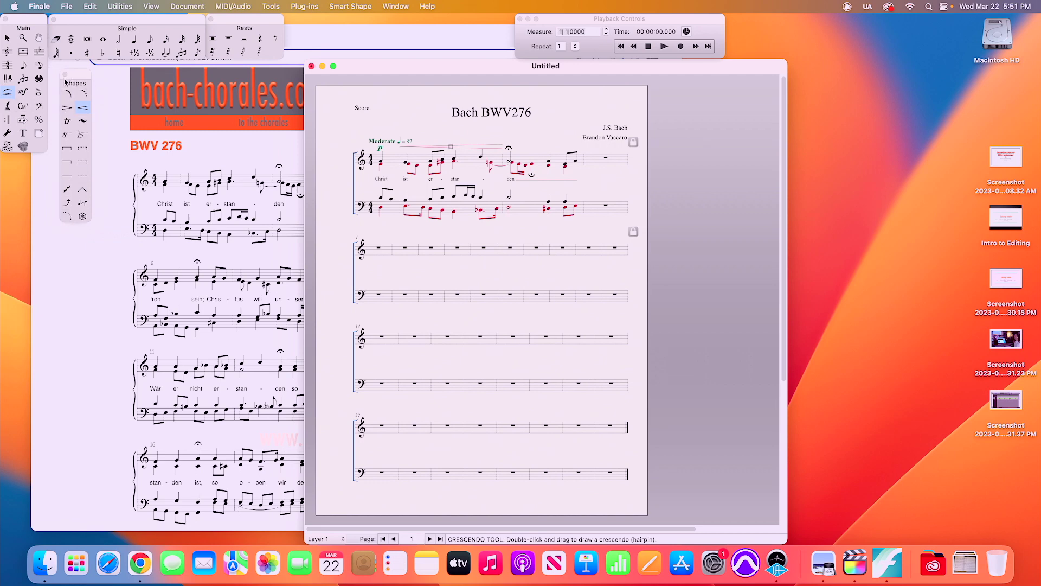
# Change from the Chord tool to the Articulation tool.
pyautogui.click(24, 108)
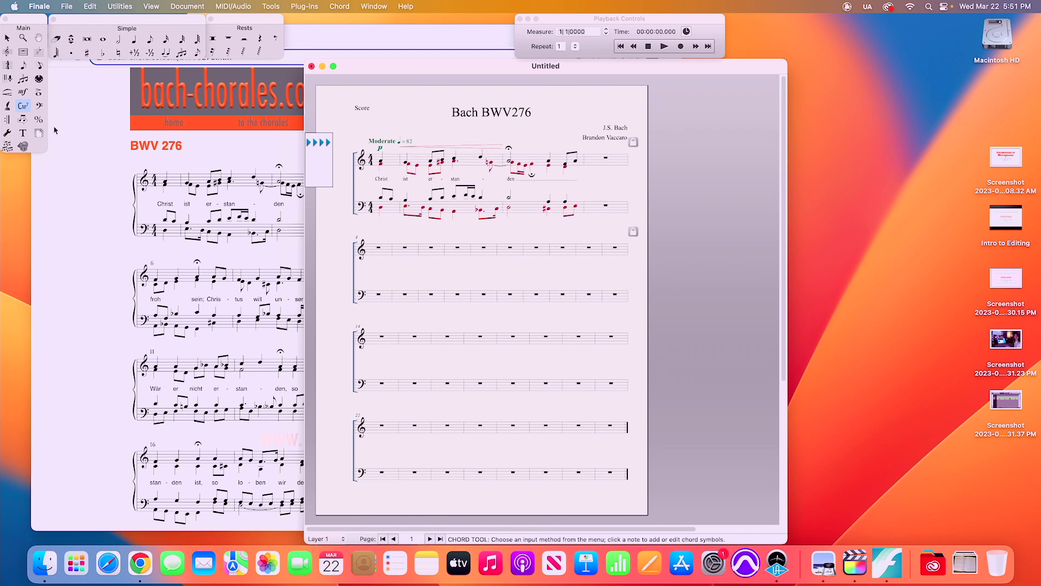
pyautogui.click(39, 94)
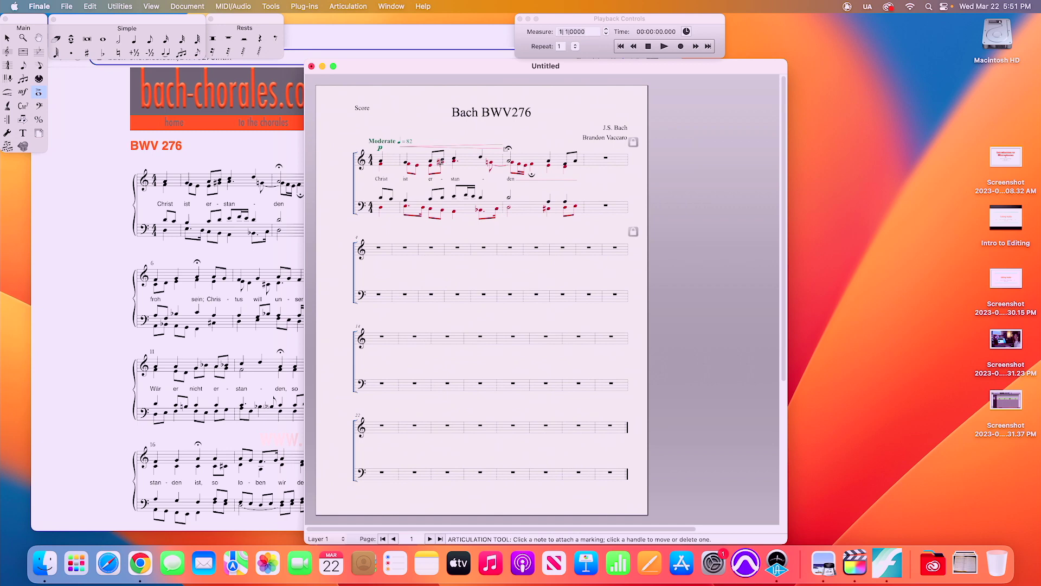
pyautogui.click(406, 161)
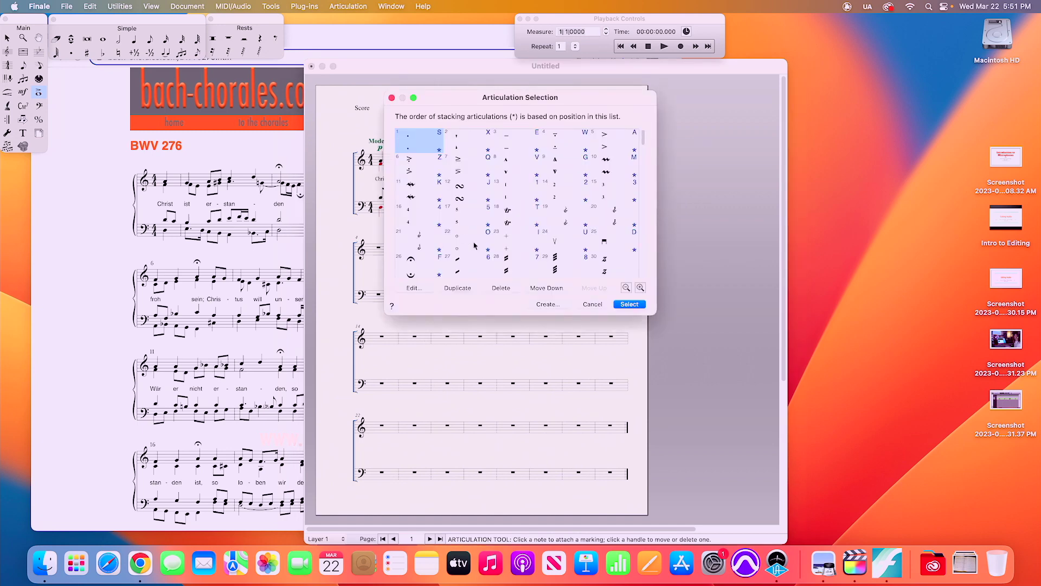
pyautogui.moveTo(444, 101); pyautogui.dragTo(382, 71)
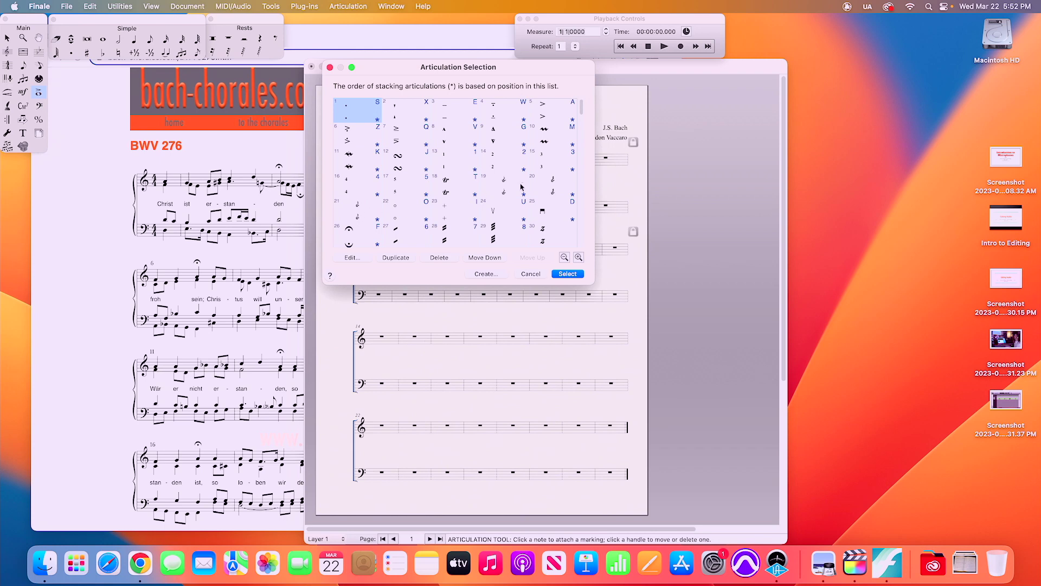
pyautogui.scroll(-3, 544, 187)
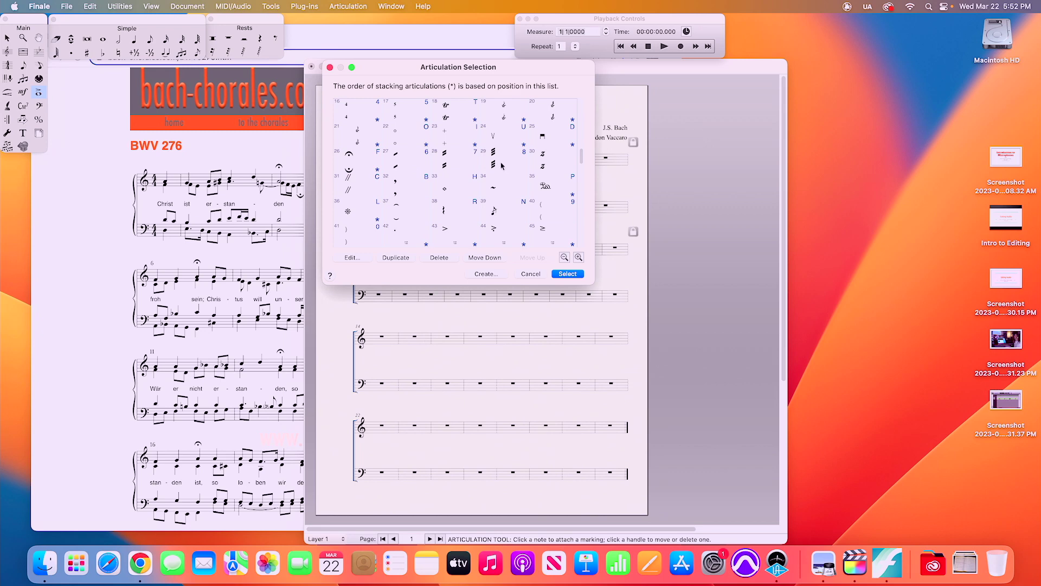
pyautogui.scroll(-2, 481, 173)
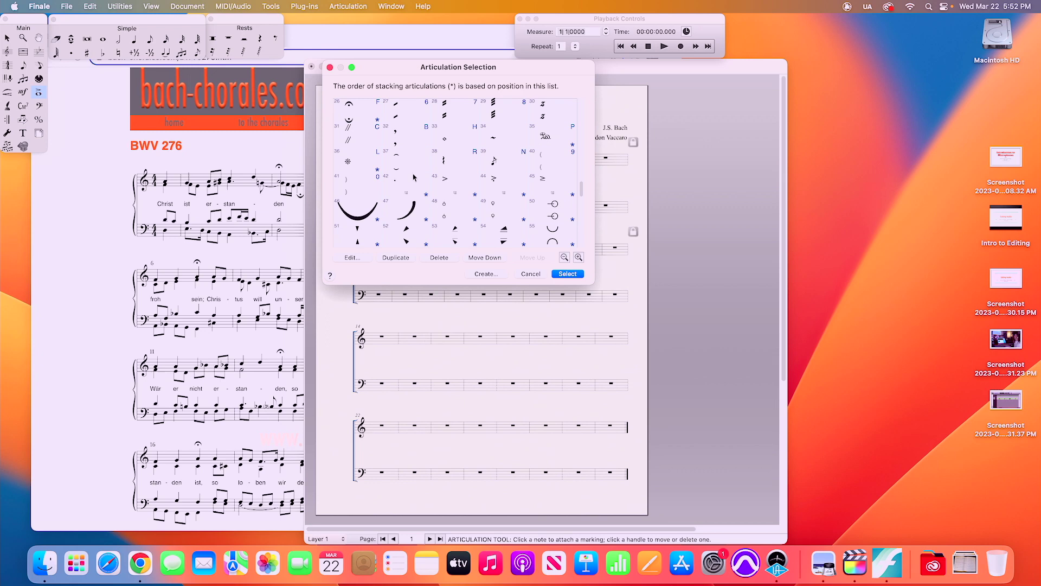
pyautogui.scroll(-2, 407, 176)
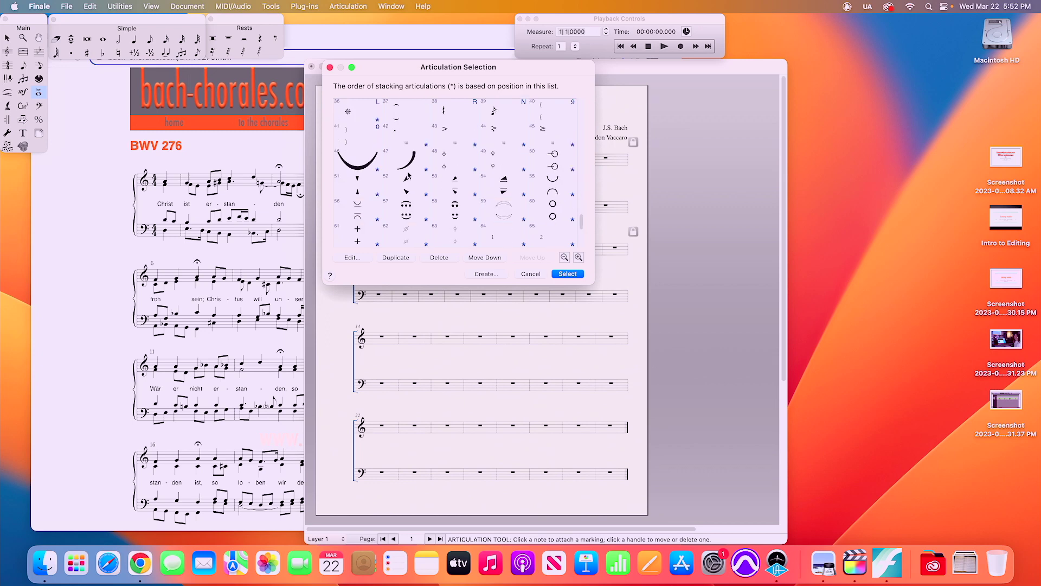
pyautogui.scroll(-1, 408, 176)
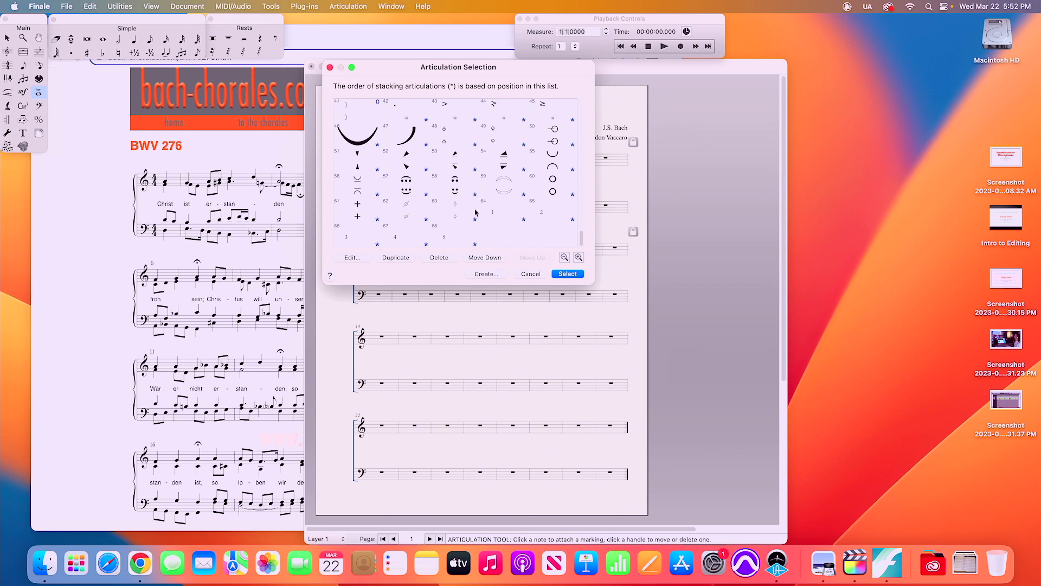
pyautogui.scroll(2, 476, 213)
pyautogui.scroll(6, 475, 211)
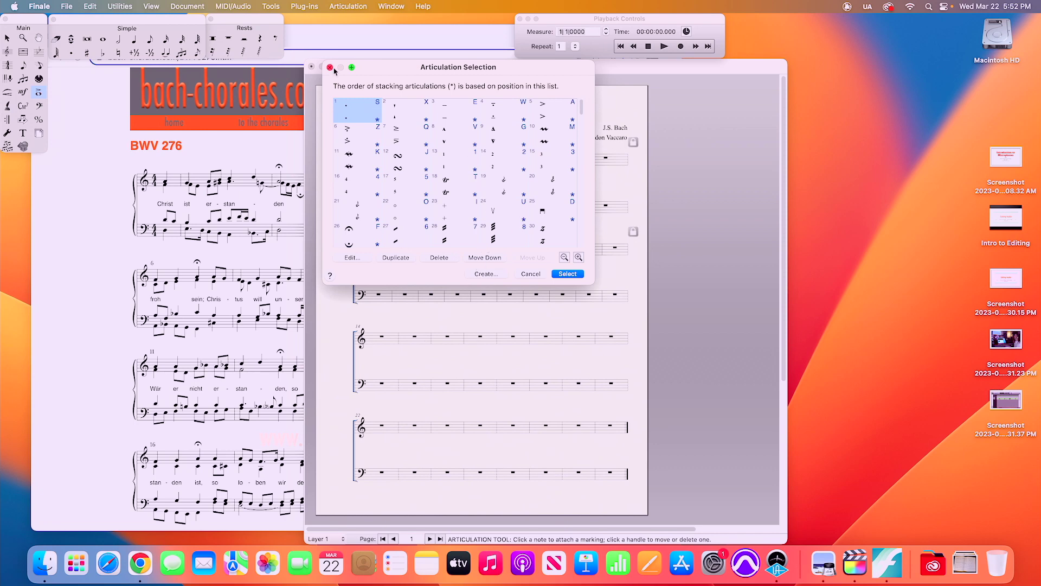
pyautogui.click(530, 274)
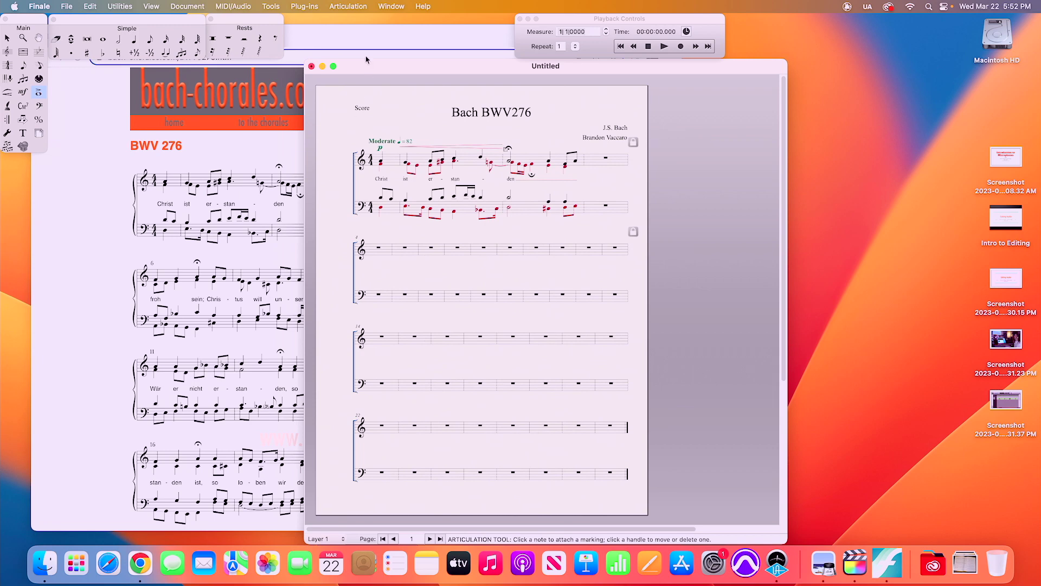
# Shift the score window slightly left and open the Help menu.
pyautogui.moveTo(361, 68); pyautogui.dragTo(253, 68)
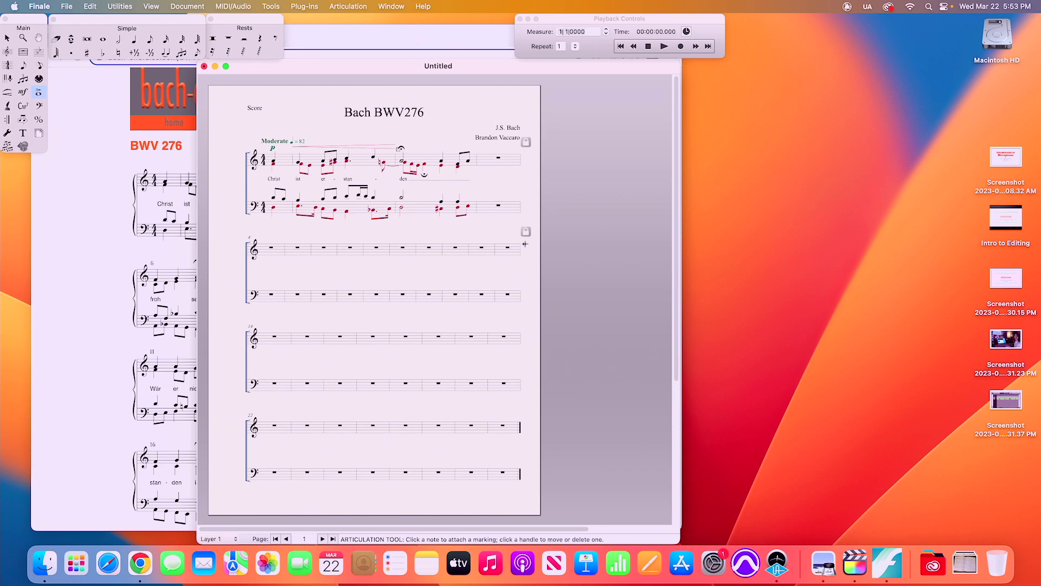
pyautogui.click(423, 6)
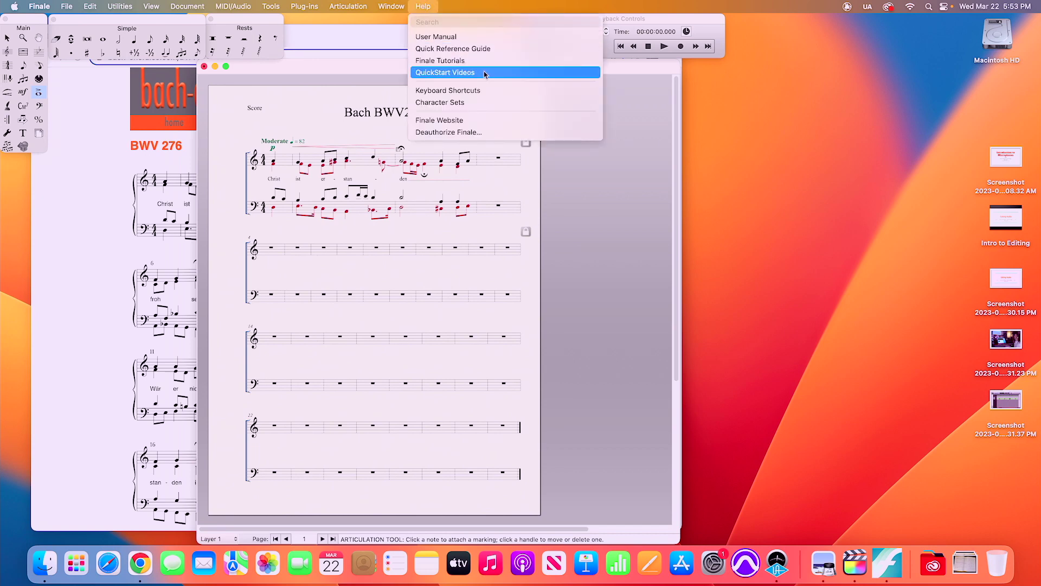
# Open the Finale user manual in Safari and search it for 'unlock'.
pyautogui.click(431, 38)
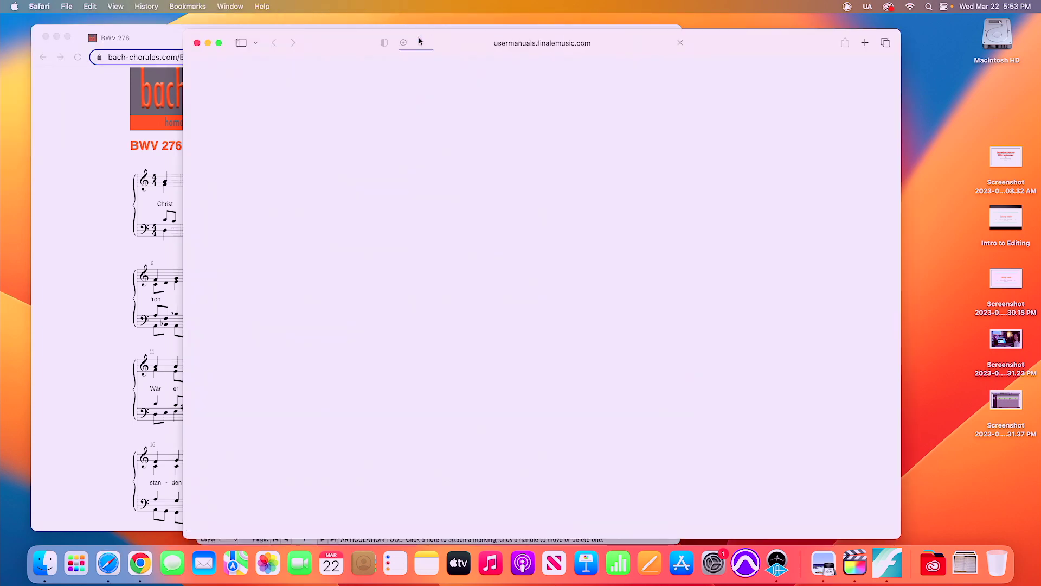
pyautogui.moveTo(350, 46); pyautogui.dragTo(317, 31)
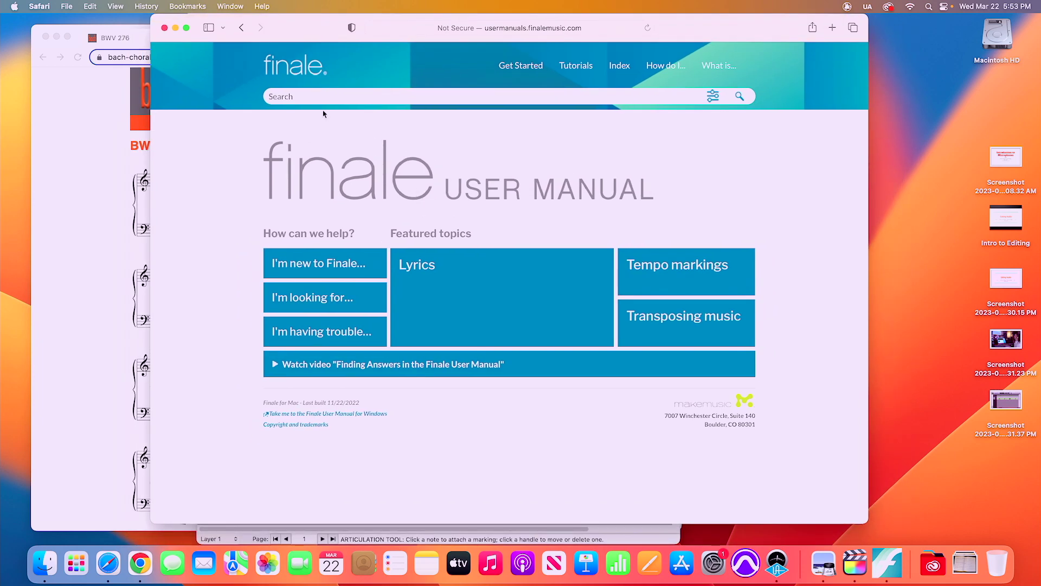
pyautogui.click(290, 95)
pyautogui.write('unlock')
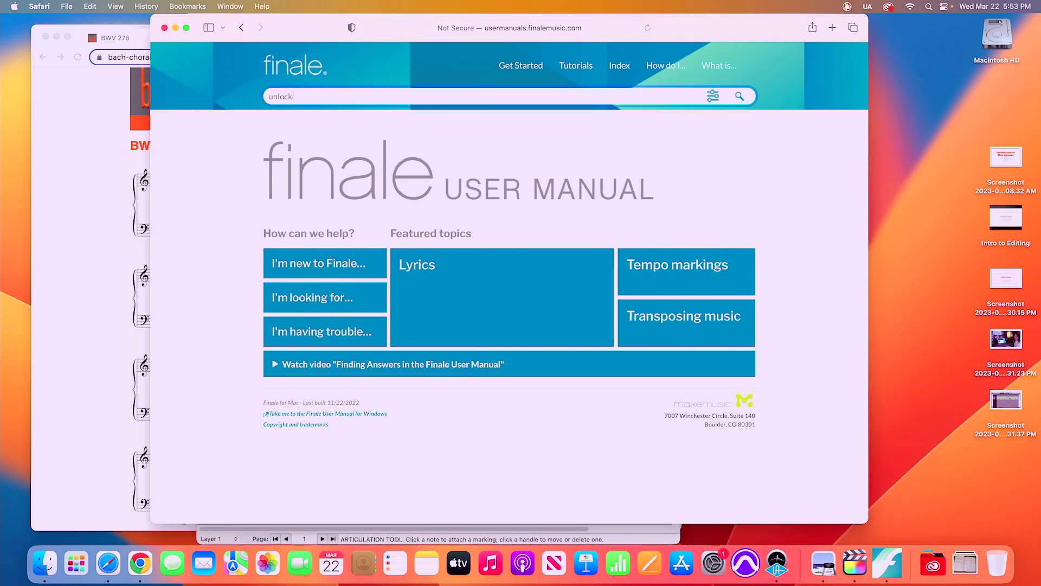
pyautogui.press('Return')
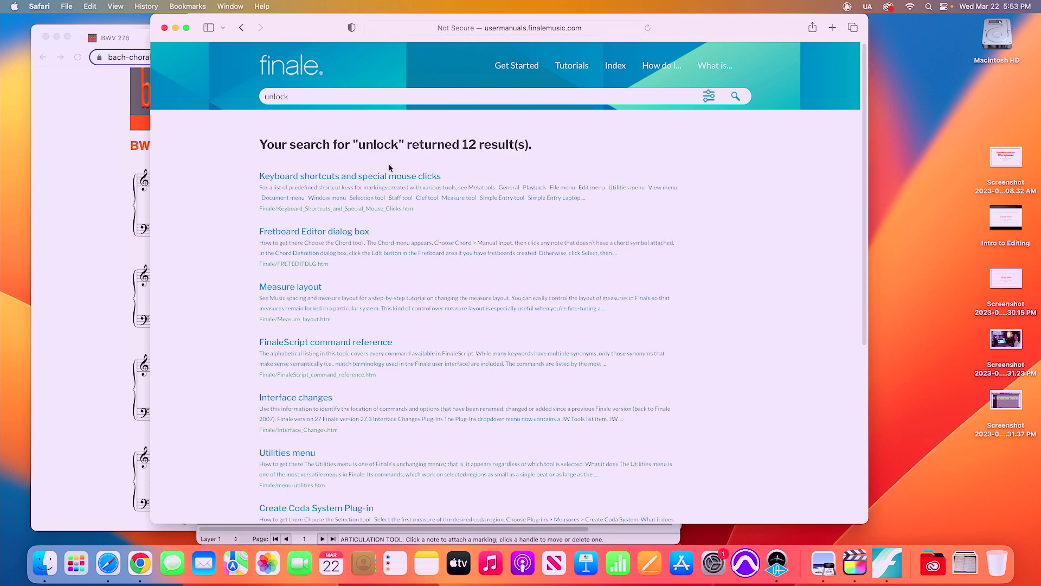
# Find Unlock Systems (Cmd+Shift+U) on the keyboard shortcuts page.
pyautogui.click(368, 176)
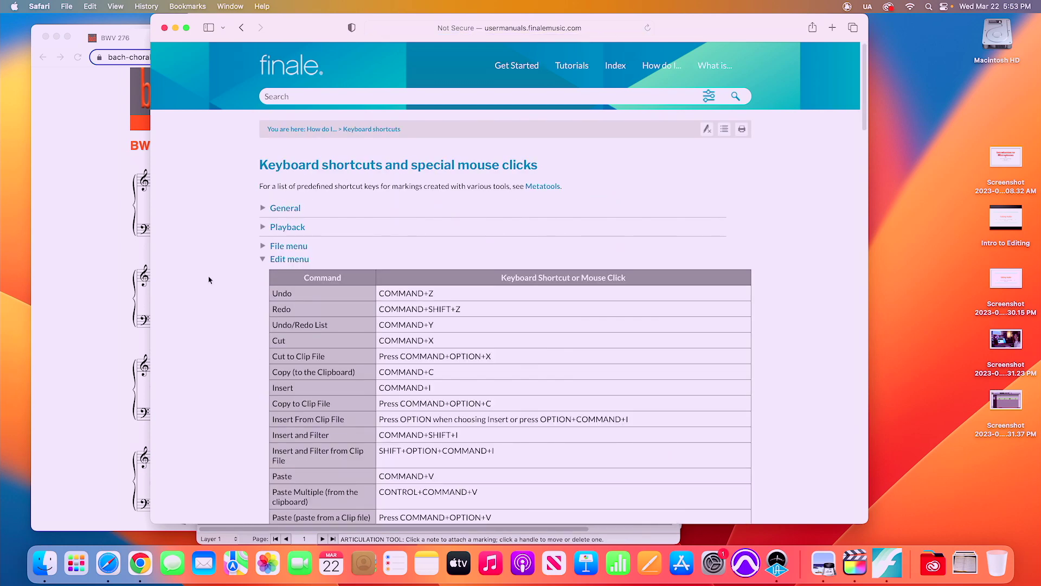
pyautogui.scroll(-3, 206, 297)
pyautogui.scroll(-10, 204, 295)
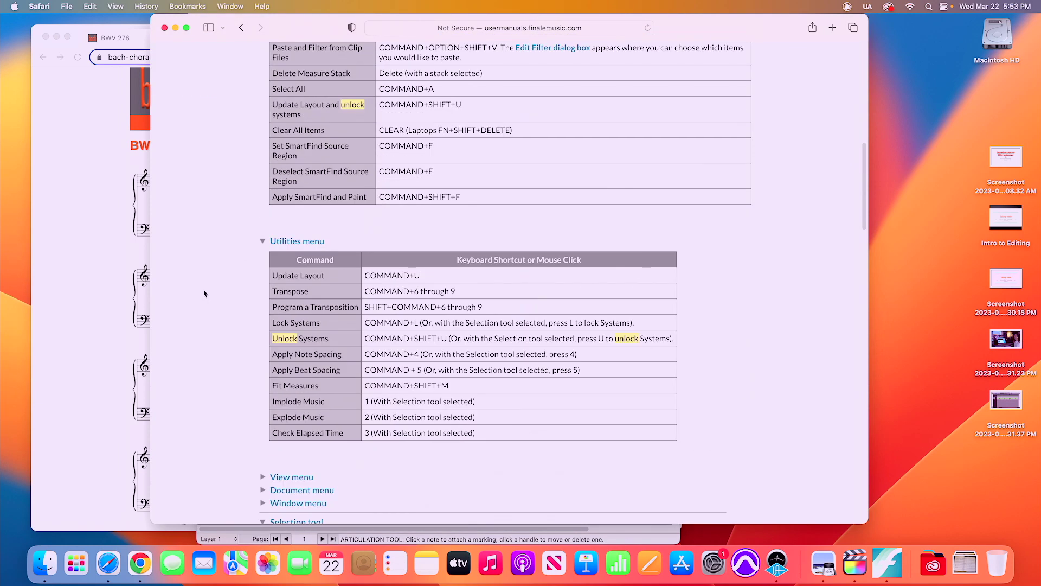
pyautogui.scroll(1, 204, 294)
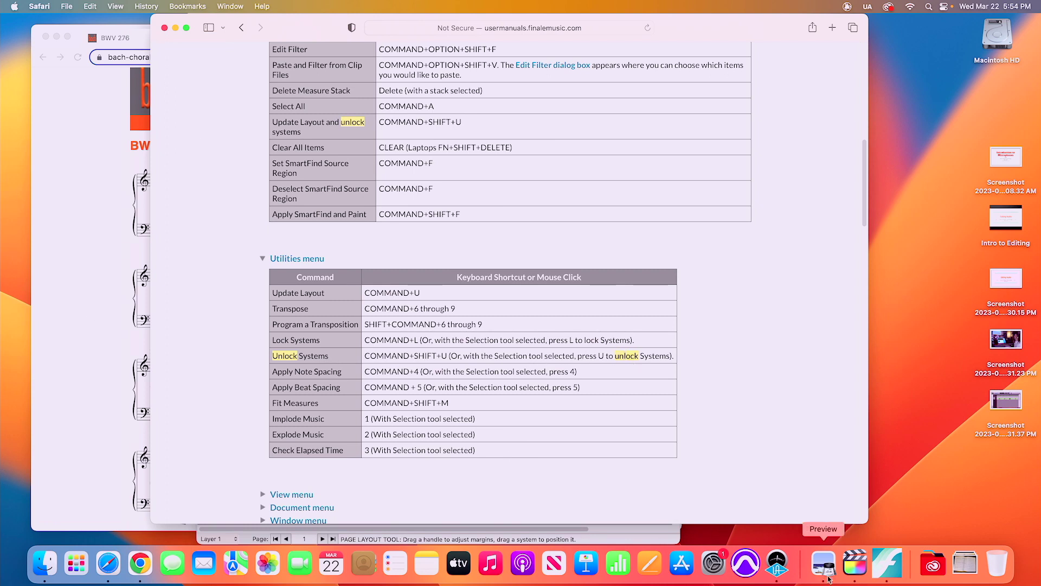
# Move the last measure of system 2 down onto system 3, then choose the Expression tool.
pyautogui.click(892, 564)
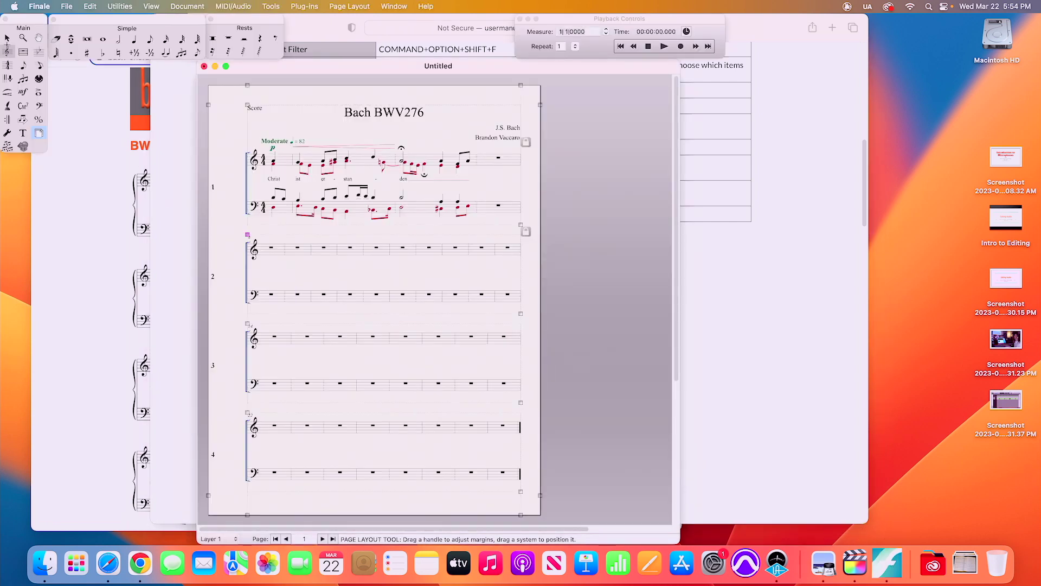
pyautogui.click(7, 38)
pyautogui.moveTo(509, 247); pyautogui.dragTo(497, 302)
pyautogui.press('Down')
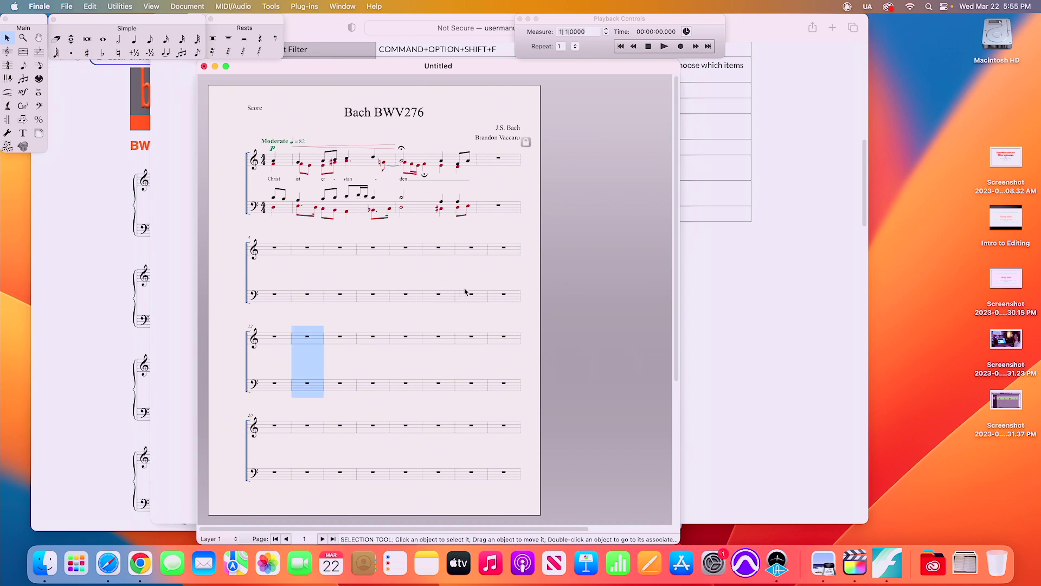
pyautogui.click(510, 215)
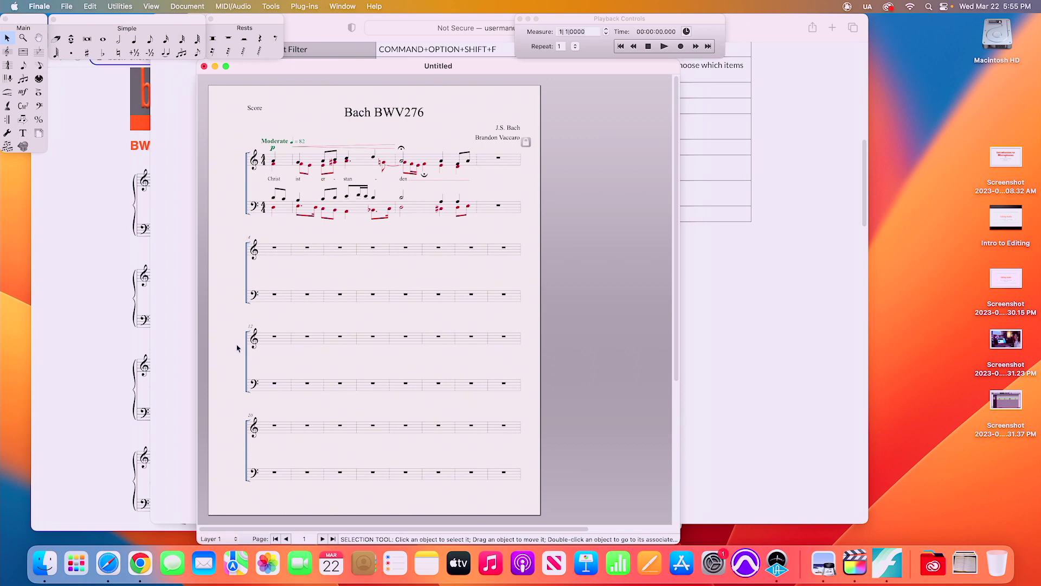
pyautogui.click(23, 93)
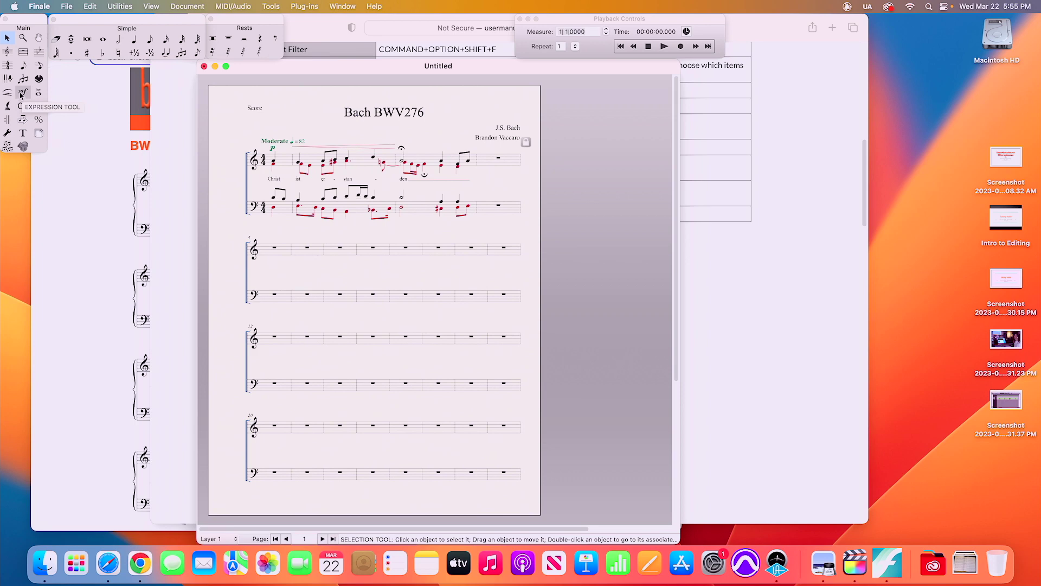
pyautogui.click(22, 92)
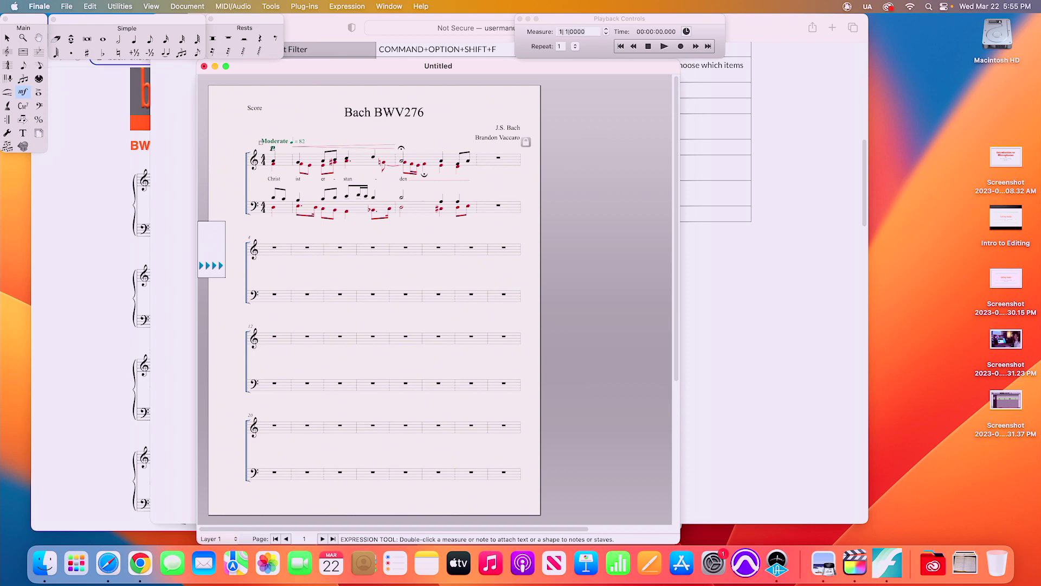
# Assign a Rehearsal Marks > Measure Number expression to measure 5.
pyautogui.doubleClick(289, 247)
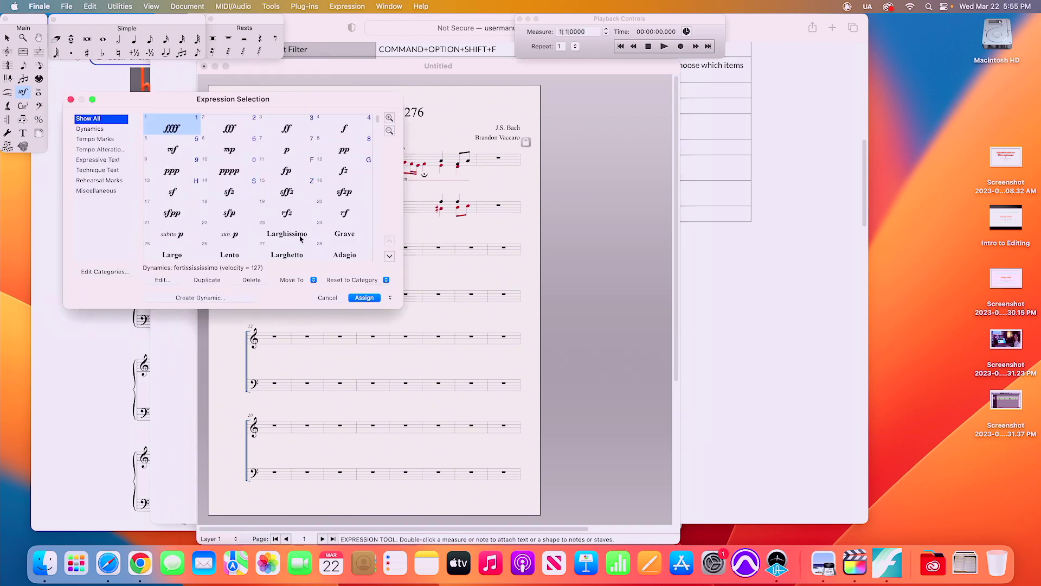
pyautogui.click(98, 181)
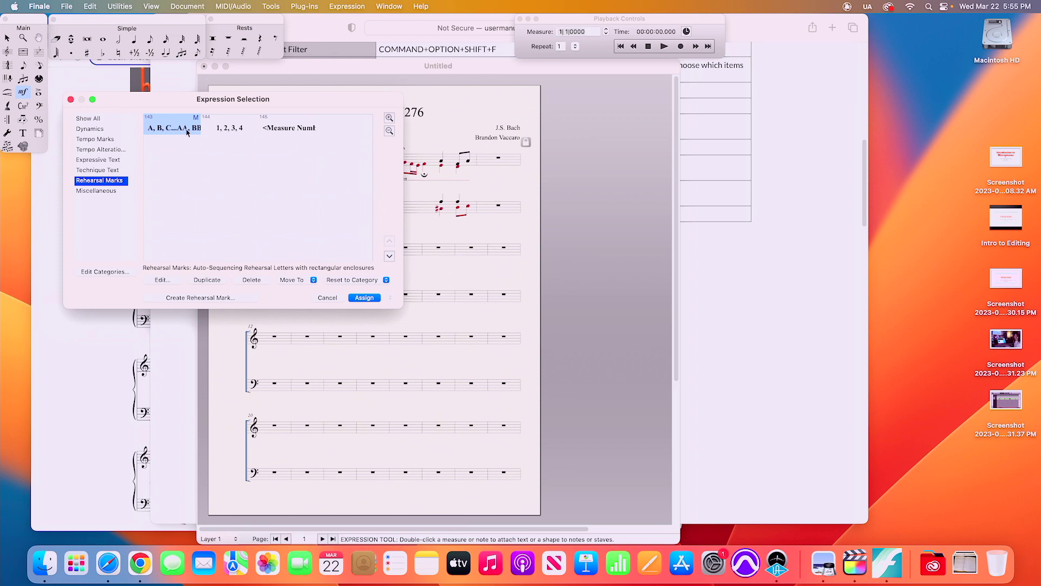
pyautogui.click(282, 130)
pyautogui.click(372, 297)
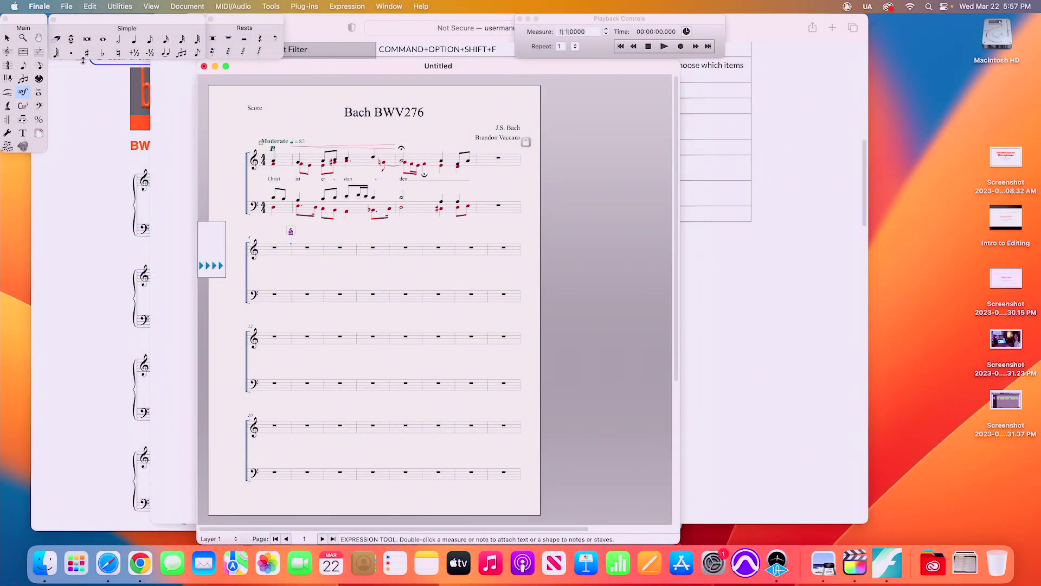
# Place an accent articulation on the first note of the piece.
pyautogui.click(38, 93)
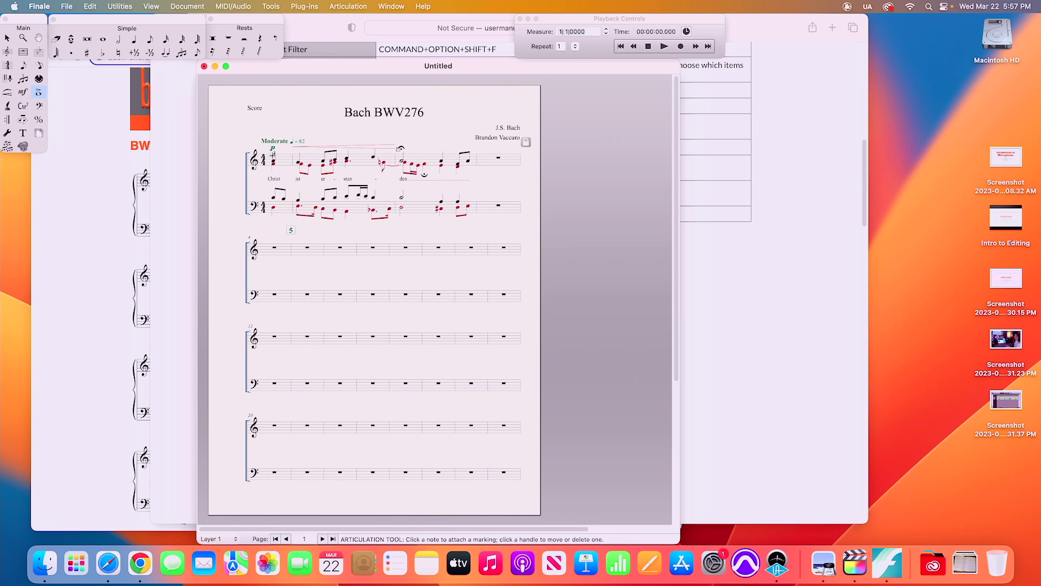
pyautogui.click(272, 152)
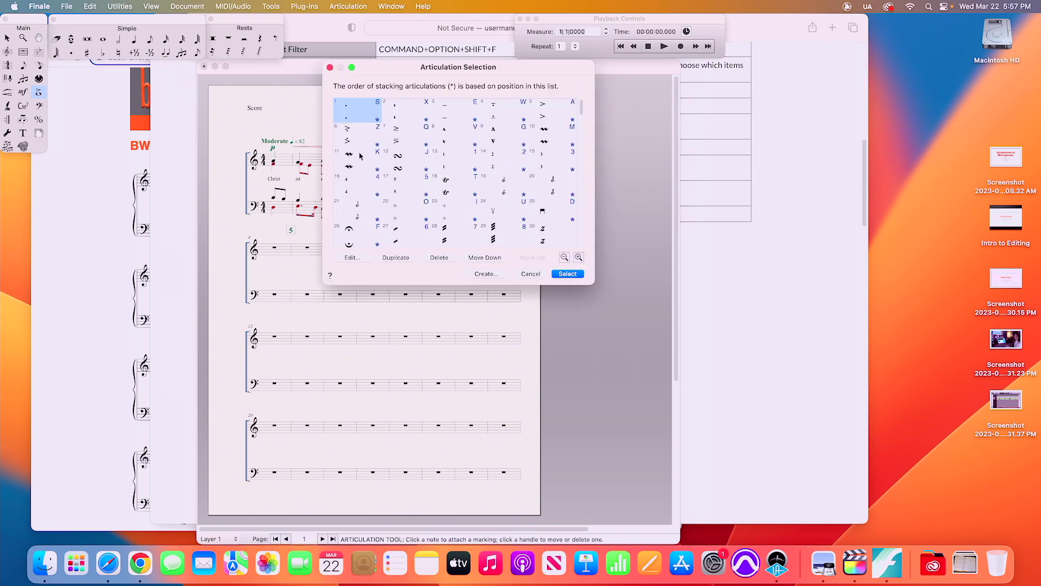
pyautogui.click(564, 114)
pyautogui.click(567, 273)
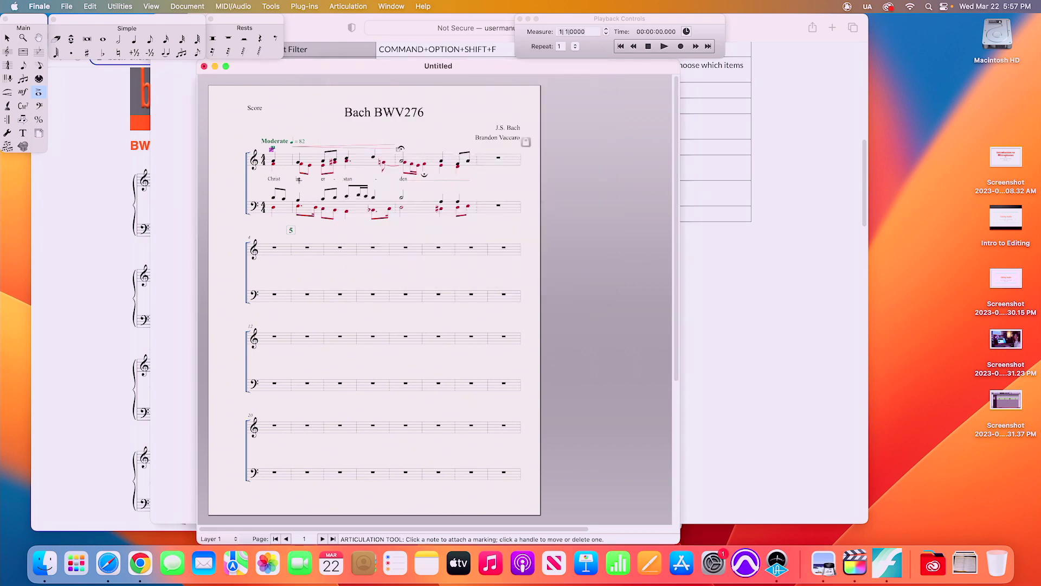
pyautogui.click(7, 38)
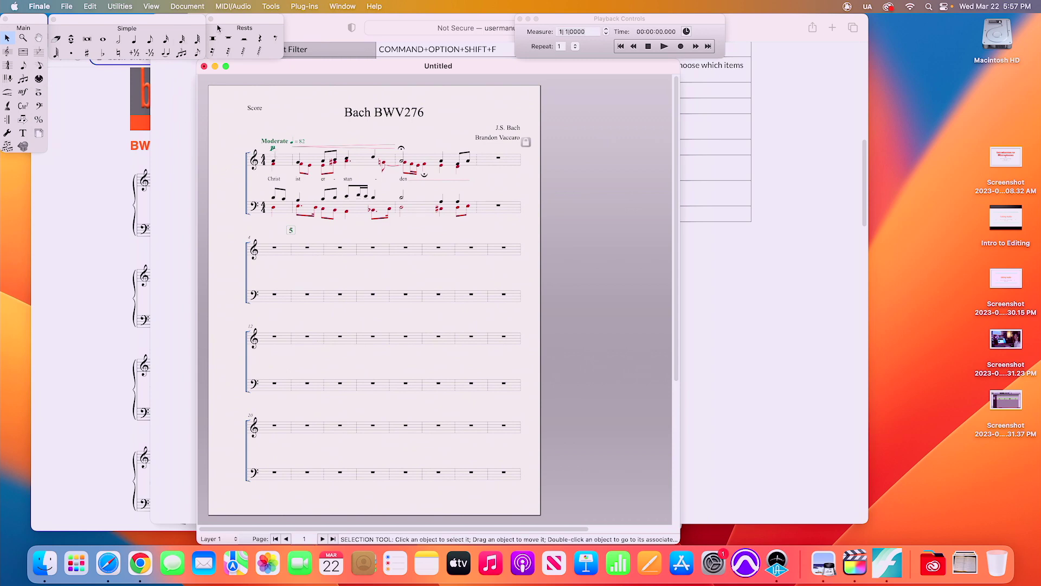
# Zoom in on the score and shift the window slightly left.
pyautogui.press('super+equal')
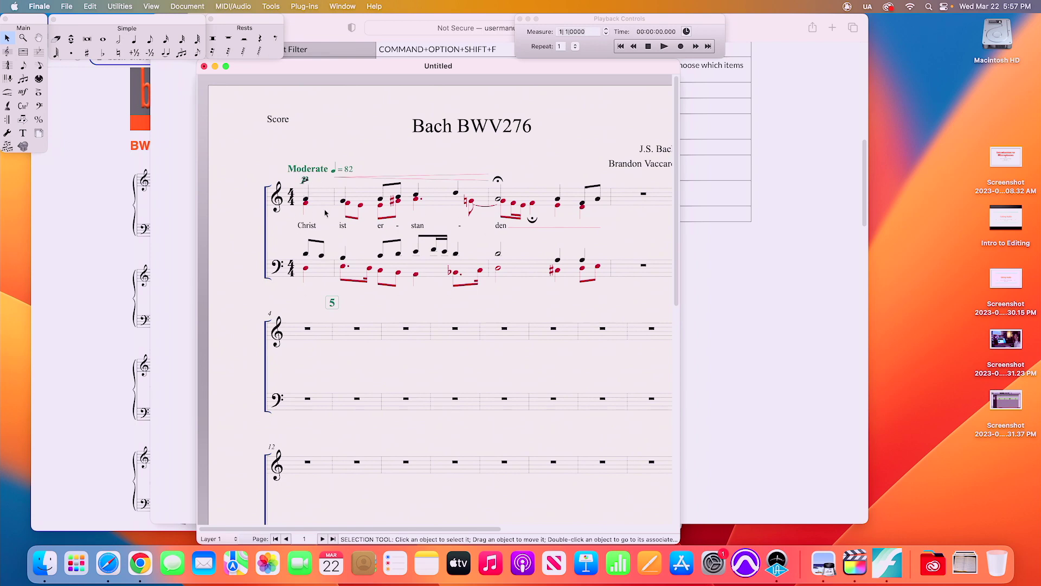
pyautogui.moveTo(316, 67); pyautogui.dragTo(305, 60)
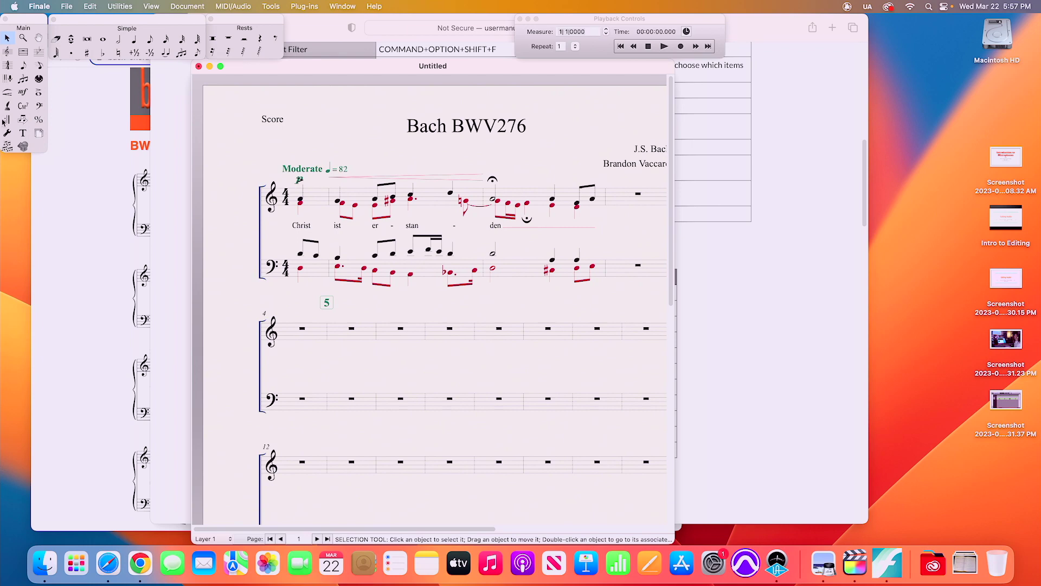
pyautogui.click(39, 92)
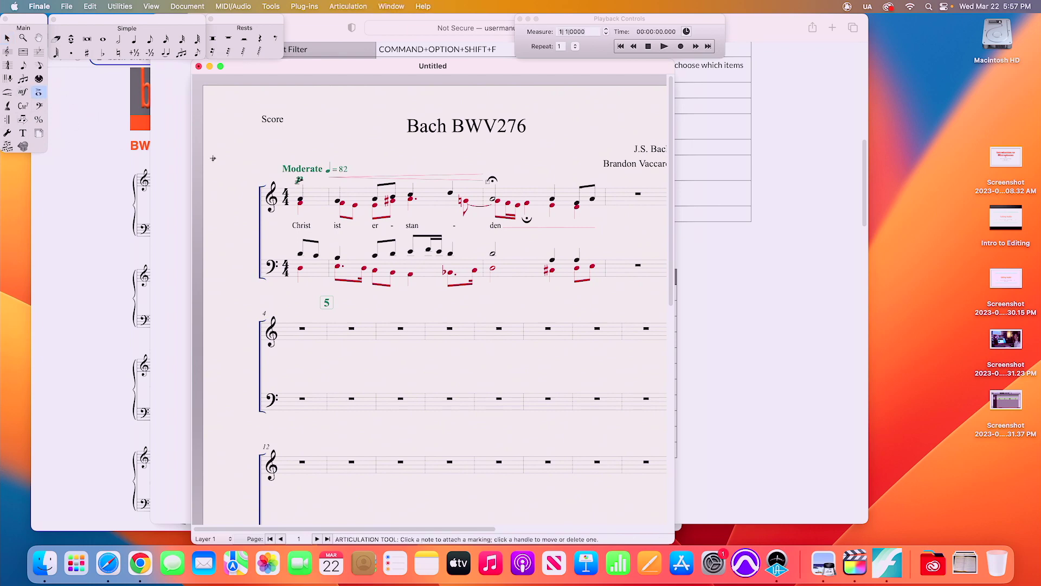
# Raise the Moderate tempo marking and nudge the p dynamic up above the first note.
pyautogui.click(24, 93)
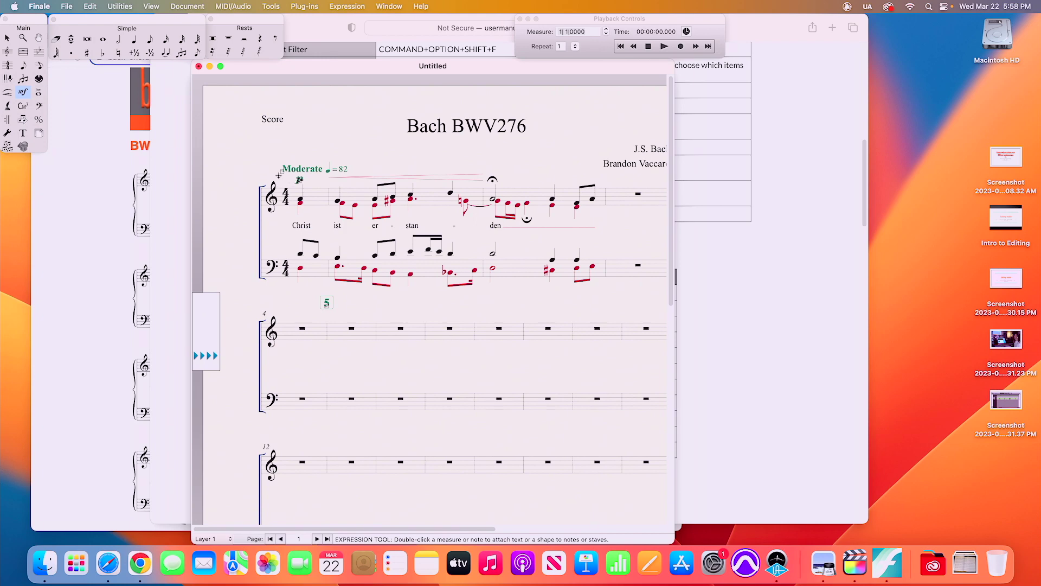
pyautogui.moveTo(281, 171); pyautogui.dragTo(283, 161)
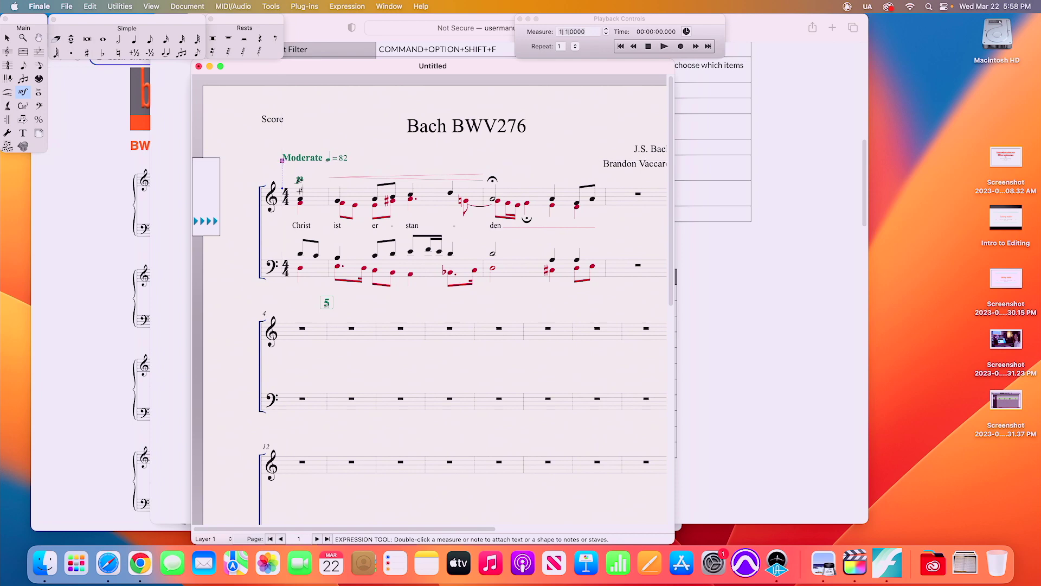
pyautogui.click(300, 181)
pyautogui.press('Up')
pyautogui.press('Up')
pyautogui.press('Up')
pyautogui.press('Up')
pyautogui.press('Up')
pyautogui.press('Up')
pyautogui.press('Up')
pyautogui.press('Up')
pyautogui.press('Up')
pyautogui.press('Up')
pyautogui.press('Up')
pyautogui.press('Up')
pyautogui.click(8, 40)
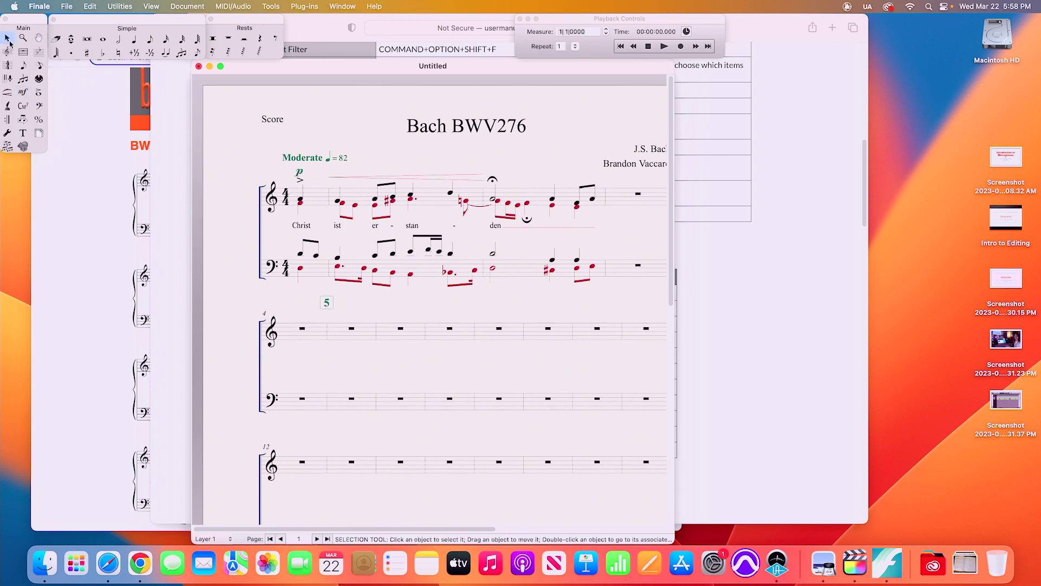